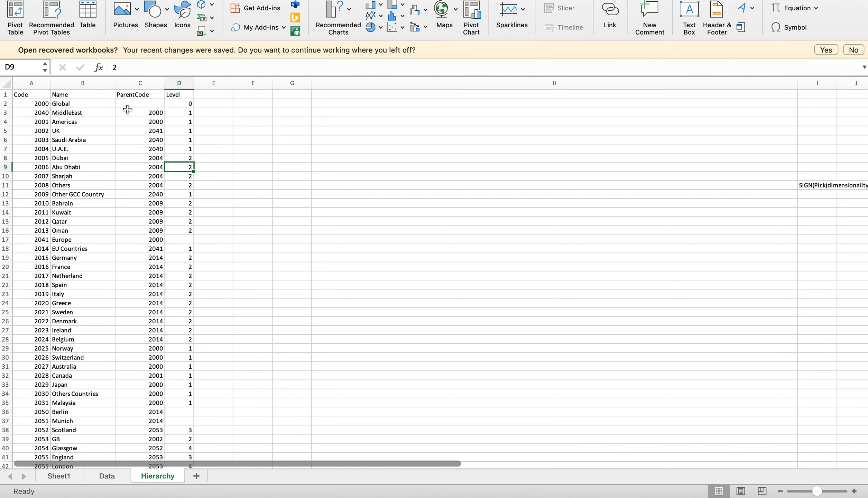
Examine how the MiddleEast row links its Code, Name, ParentCode and Level on the Hierarchy sheet.
click(47, 115)
key(Right)
key(Right)
key(Right)
key(Left)
key(Left)
key(Left)
key(Right)
key(Right)
key(Left)
key(Left)
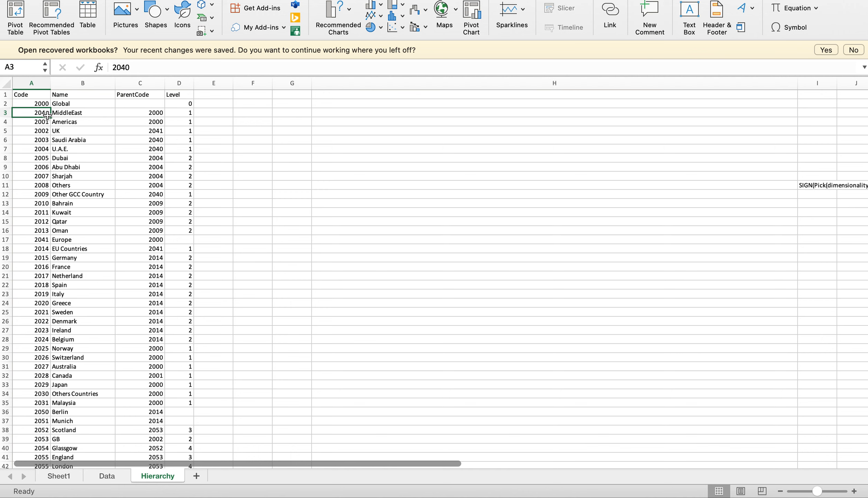
Compare the UK row's Code with its ParentCode, and review the Code, Name and ParentCode column headings.
click(45, 130)
click(138, 130)
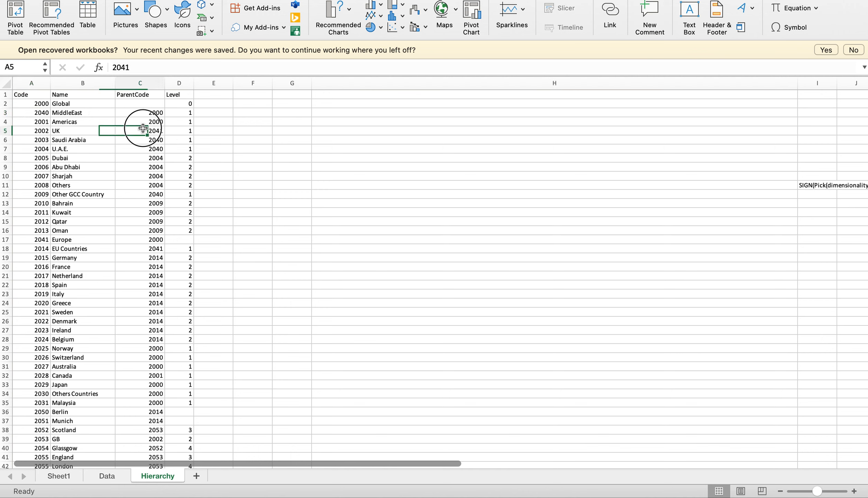
click(33, 129)
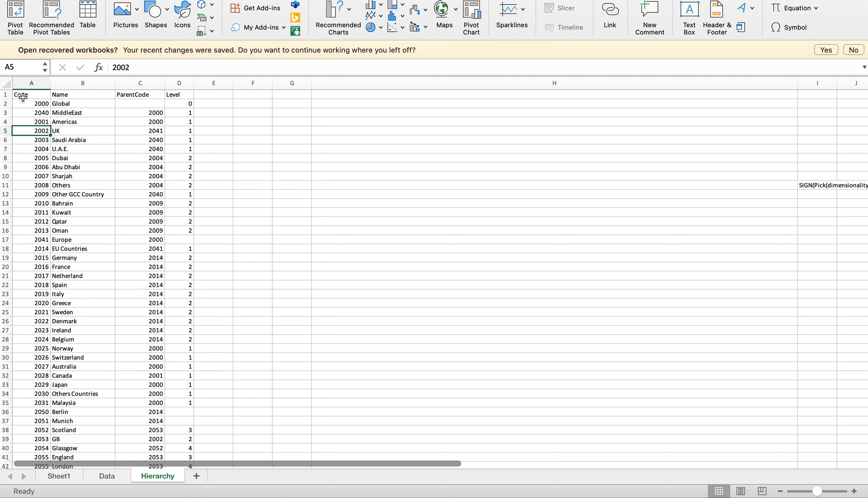
click(39, 96)
click(59, 96)
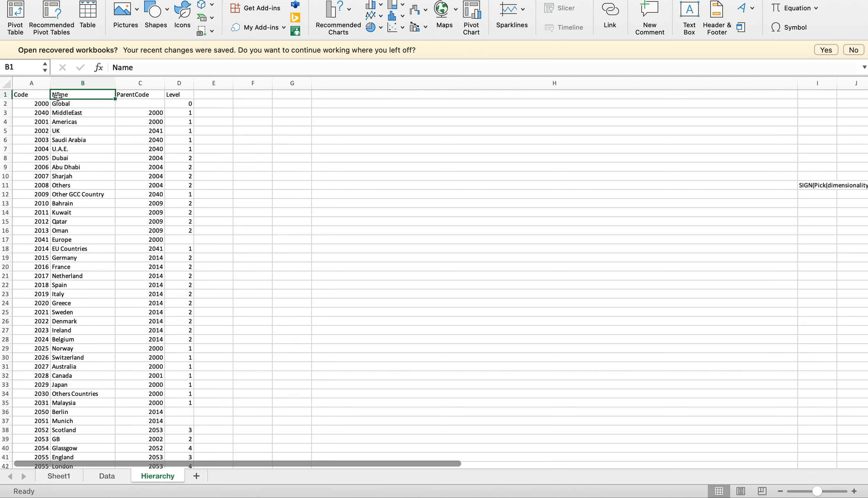
click(128, 97)
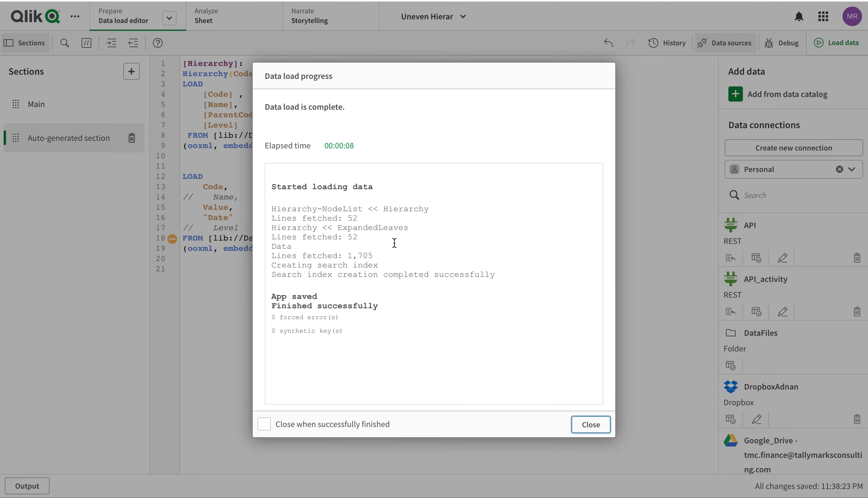
In the Qlik data load editor, review the Hierarchy table's LOAD statement and the Code, ParentCode and Name parameters of its Hierarchy prefix.
click(590, 425)
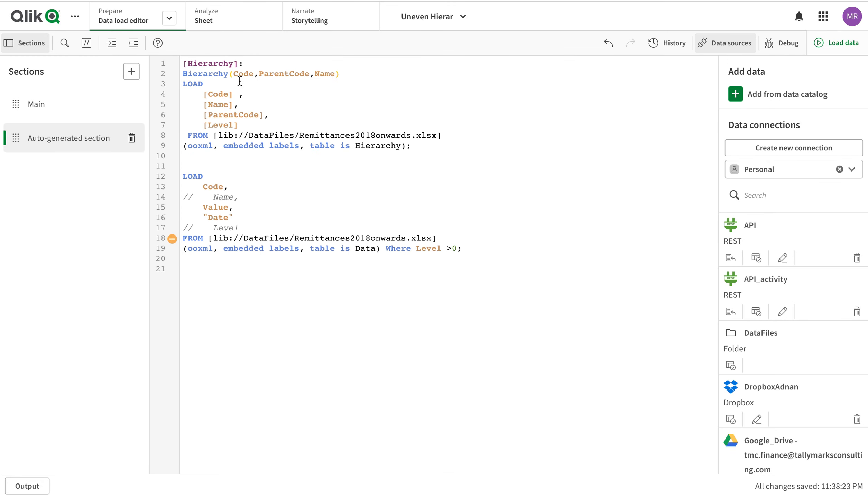
drag(184, 85, 270, 149)
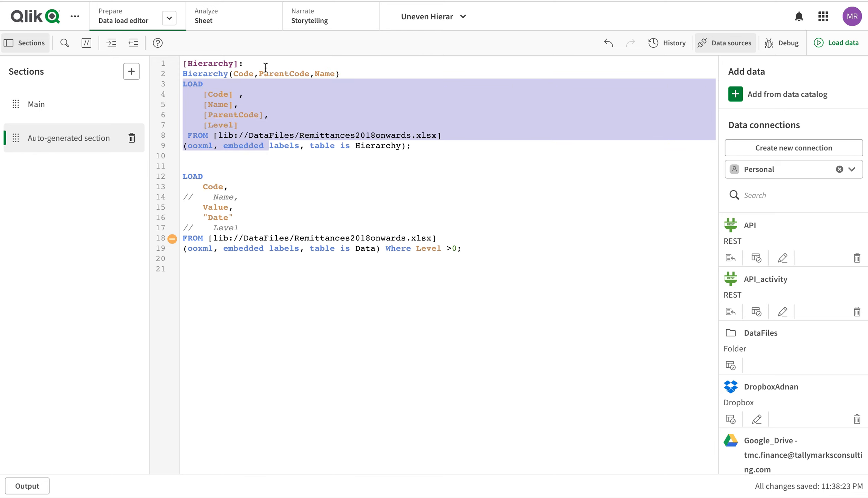
click(238, 76)
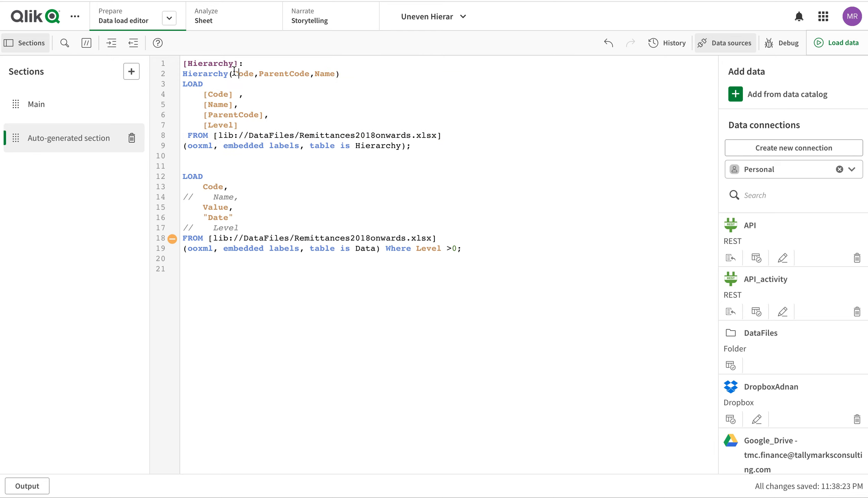
double_click(242, 76)
click(276, 74)
double_click(327, 75)
Comment out the Hierarchy(Code,ParentCode,Name) line in the load script and reload the data.
click(184, 74)
text(//)
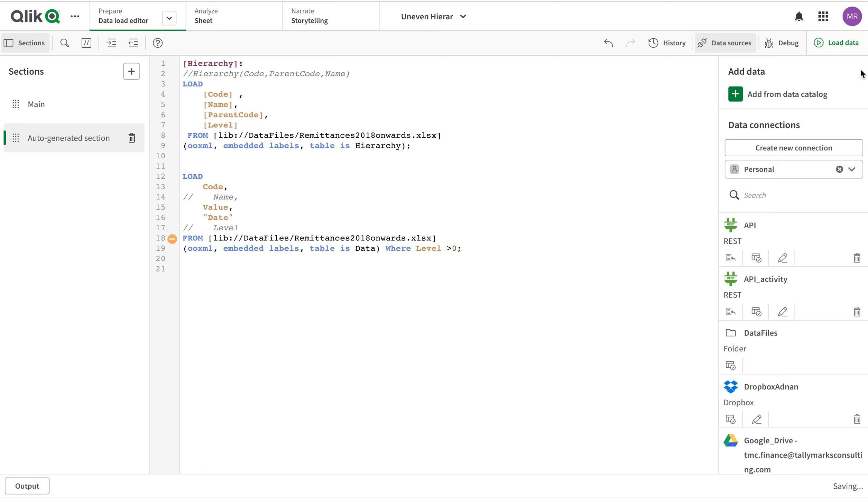
click(839, 43)
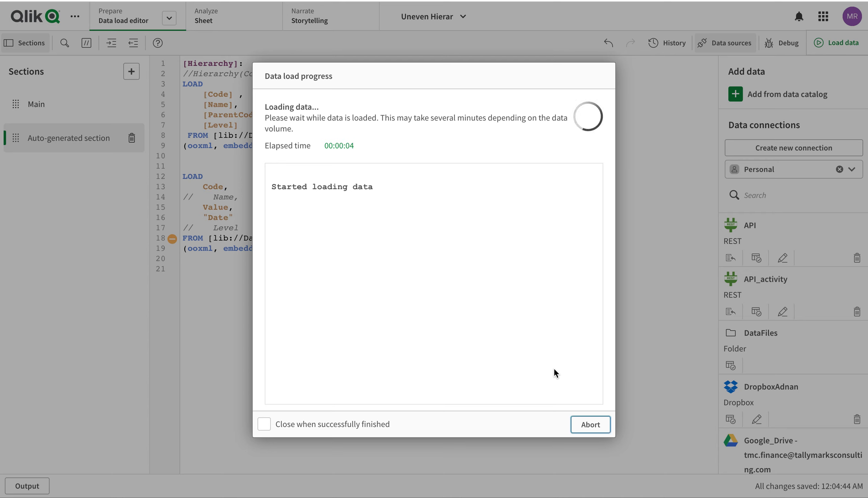
click(594, 425)
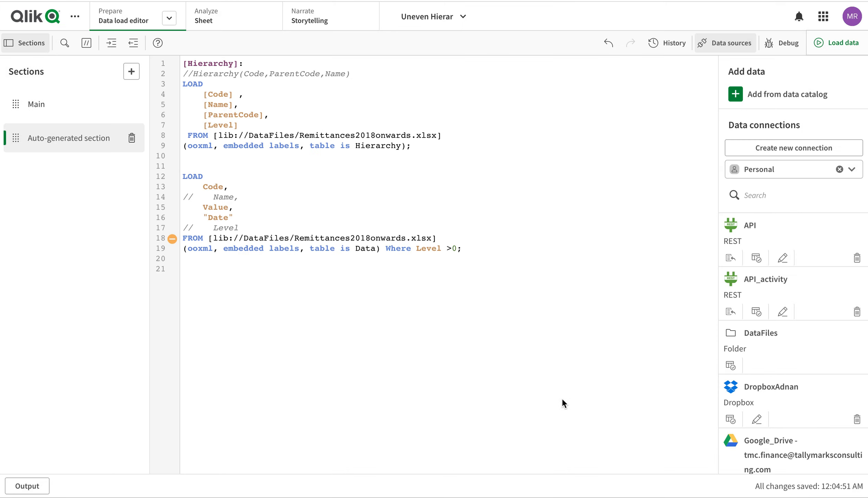
Open the data model viewer in a new tab and examine the Hierarchy table's preview rows loaded without the Hierarchy prefix.
click(169, 18)
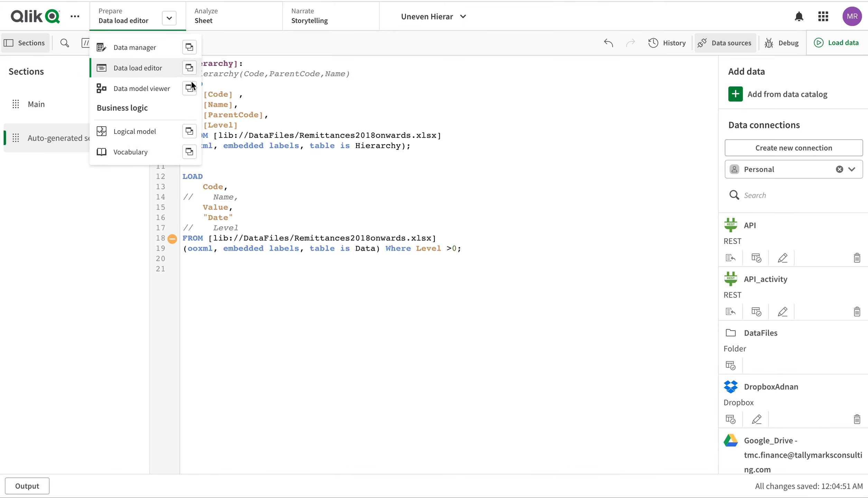
click(192, 86)
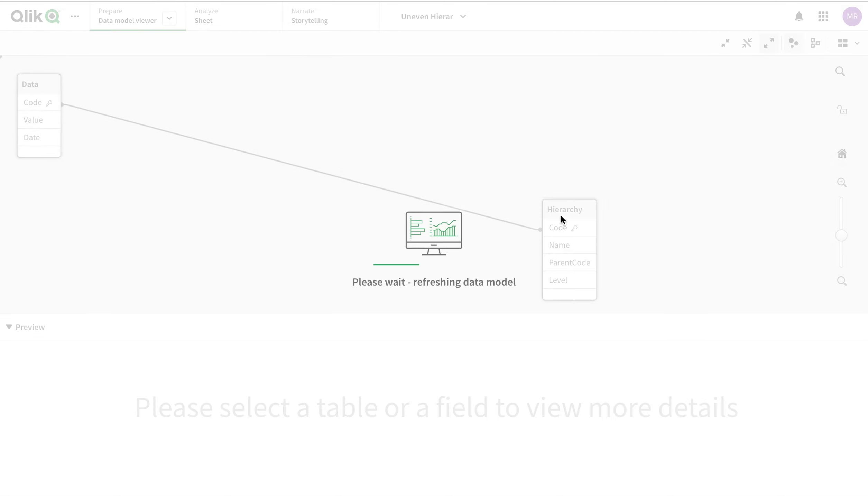
click(554, 207)
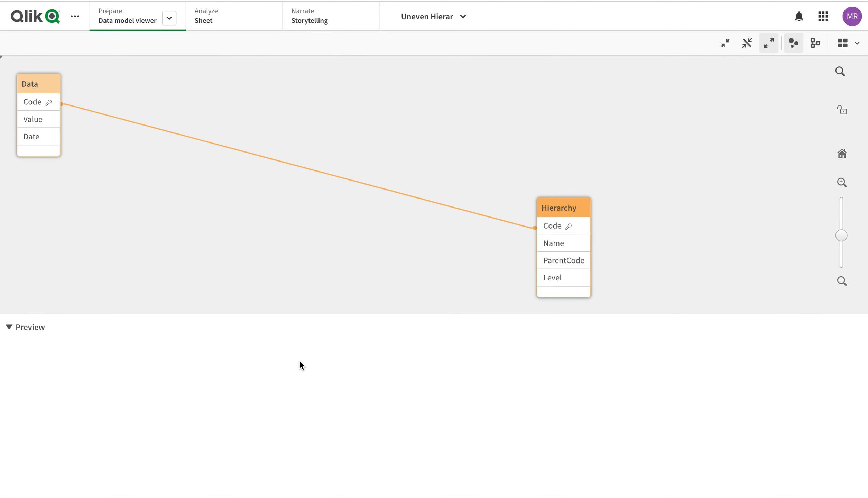
scroll(317, 471, down, 5)
scroll(318, 470, up, 5)
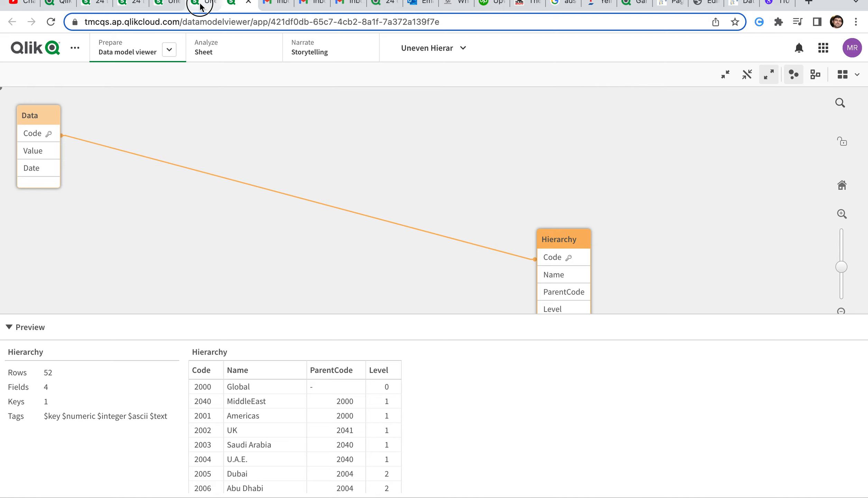
click(200, 5)
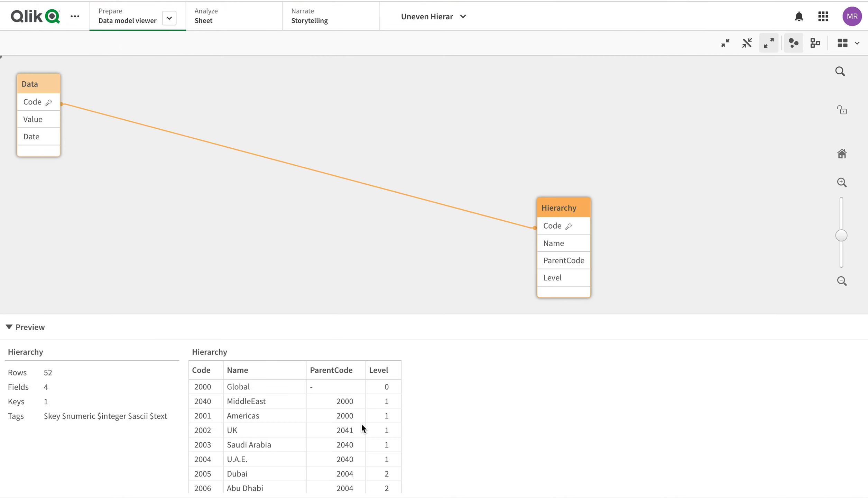
scroll(362, 429, down, 10)
scroll(362, 429, up, 10)
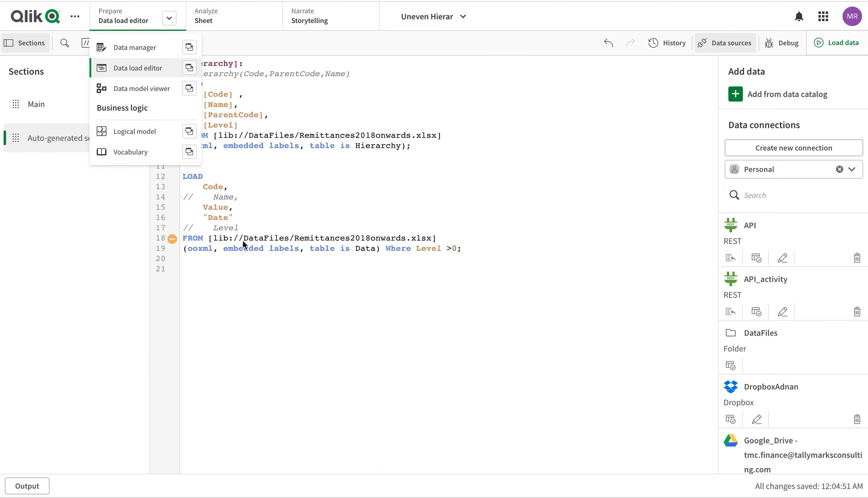
In the load script, uncomment the Hierarchy(Code,ParentCode,Name) line and check its three parameters.
click(265, 210)
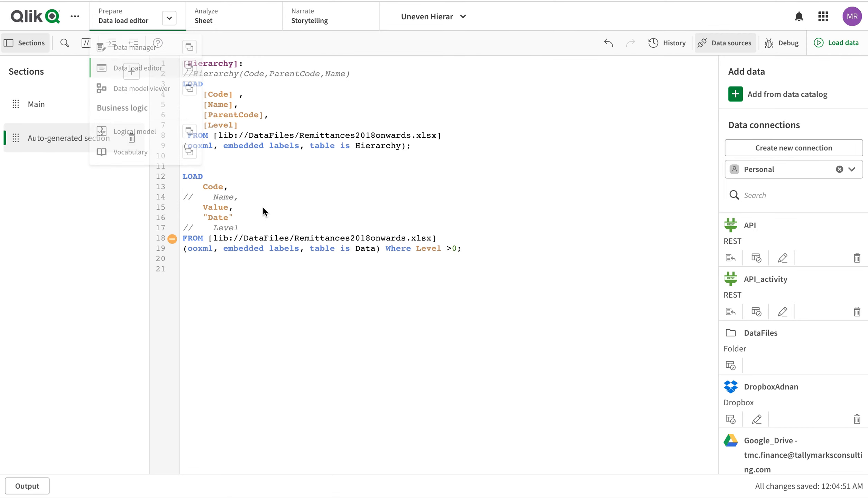
click(192, 74)
key(BackSpace)
key(BackSpace)
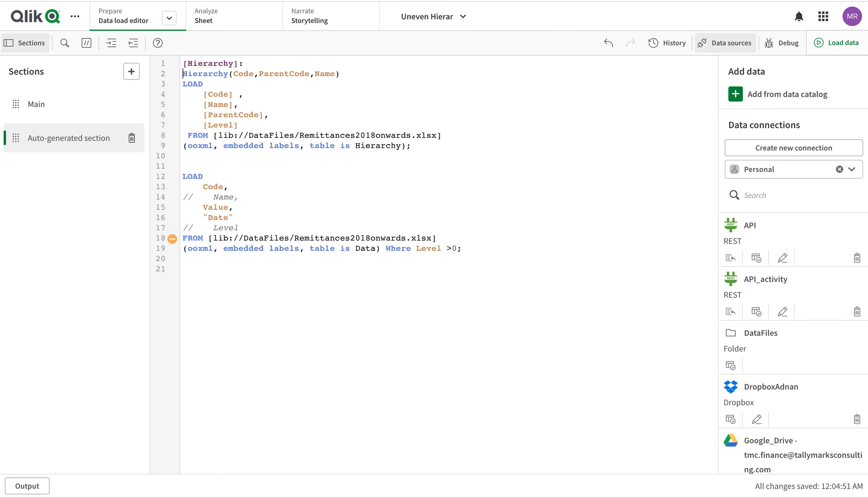
double_click(247, 80)
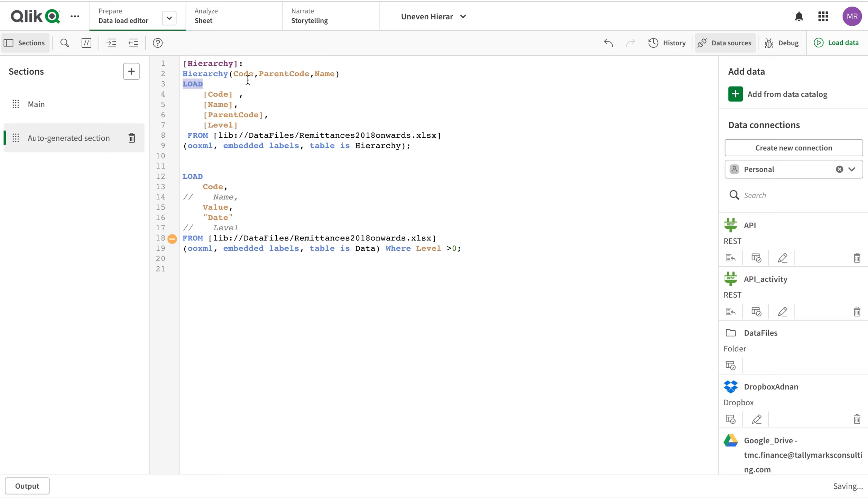
double_click(242, 74)
double_click(273, 74)
double_click(326, 74)
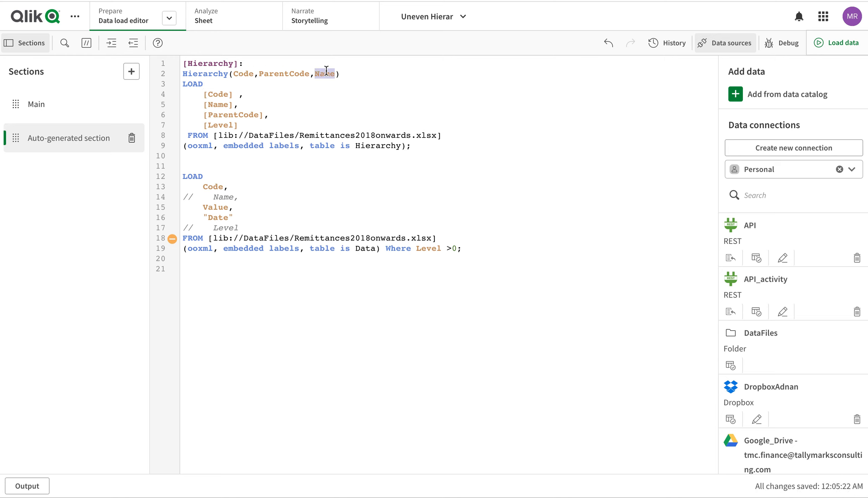
Reload the data with the Hierarchy prefix active and close the load progress report.
click(837, 42)
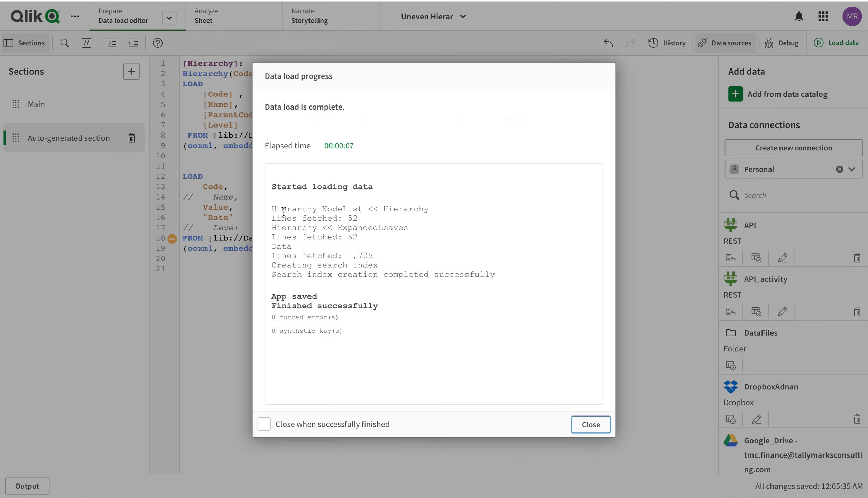
drag(272, 210, 382, 231)
click(590, 425)
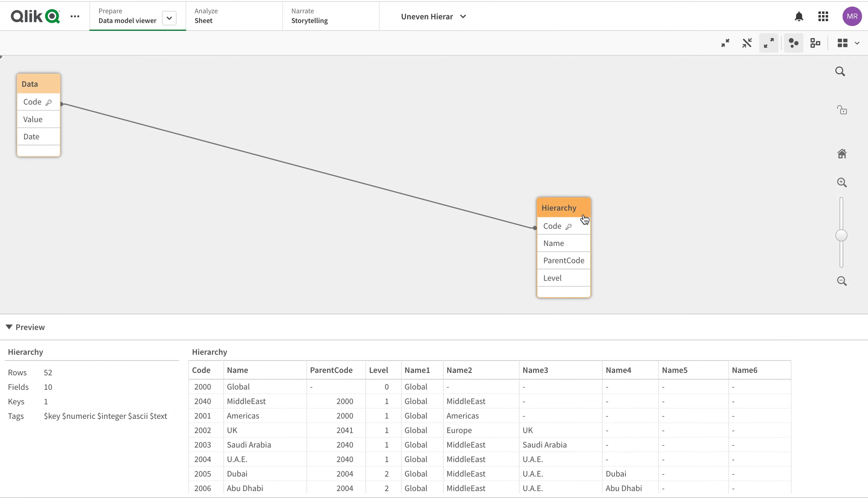
Examine the Hierarchy table's preview in the data model viewer, following the Name1 to Name6 level columns across the rows.
click(583, 216)
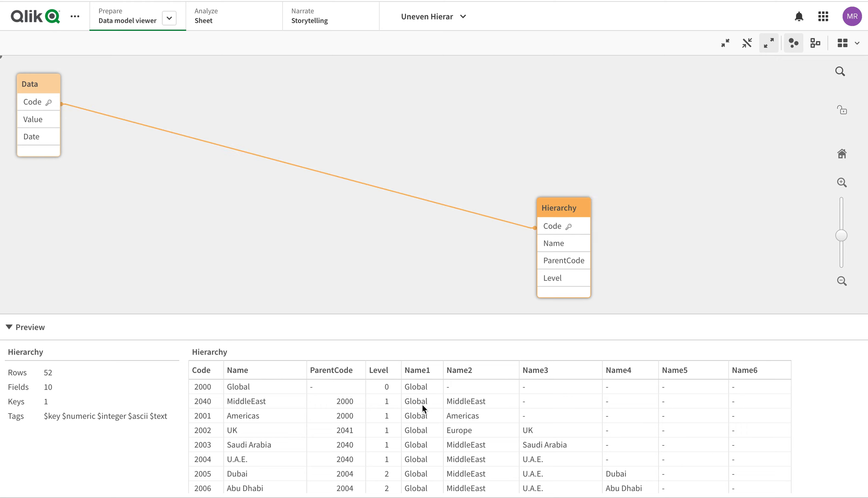
click(432, 374)
click(516, 375)
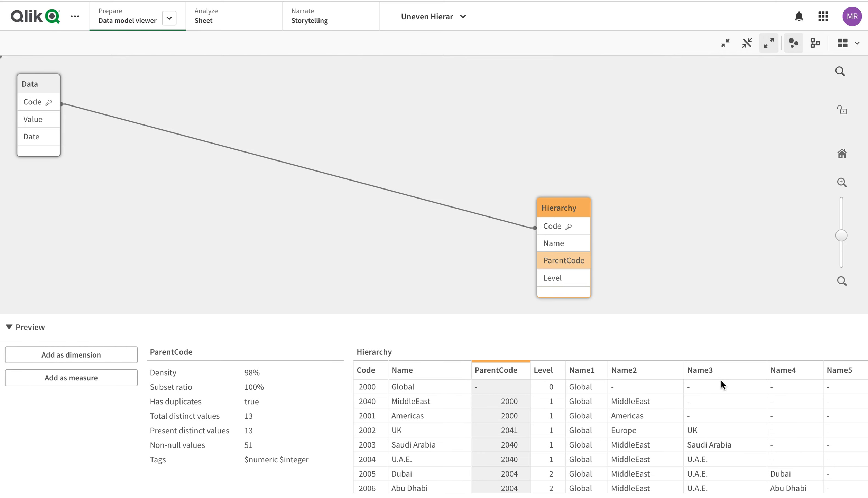
scroll(740, 380, down, 12)
scroll(740, 380, up, 11)
drag(764, 403, 806, 444)
scroll(656, 413, up, 1)
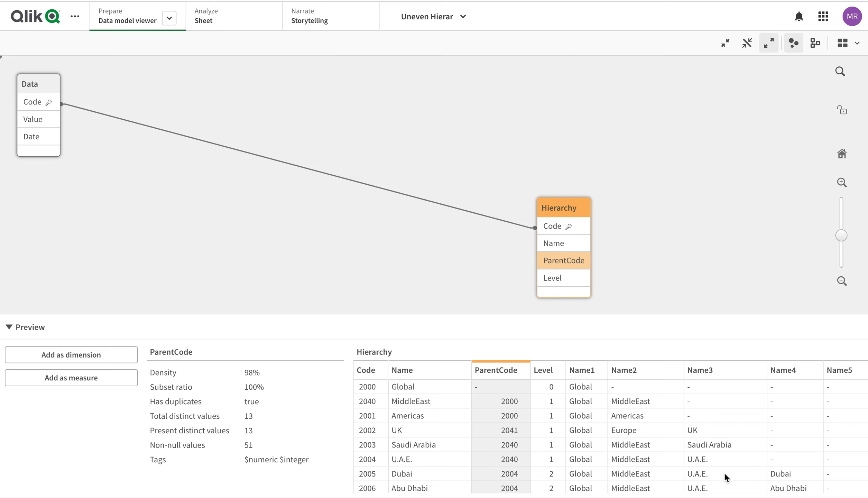
click(591, 473)
click(628, 474)
scroll(784, 476, down, 10)
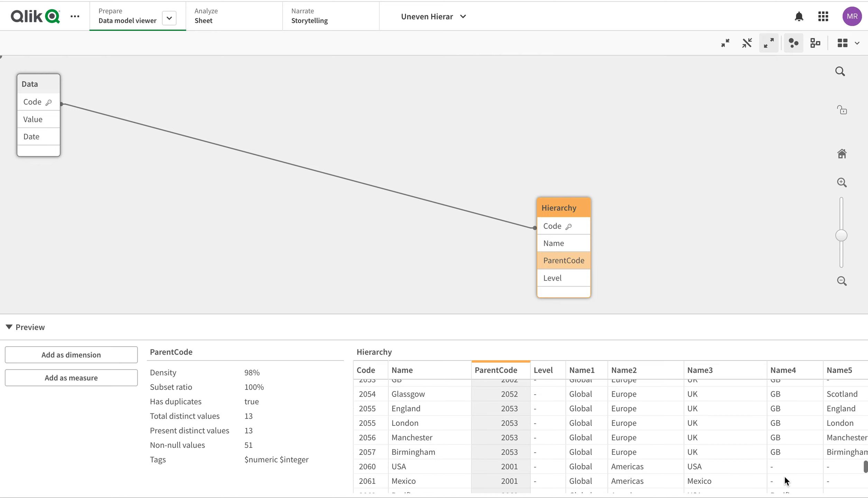
scroll(784, 476, up, 10)
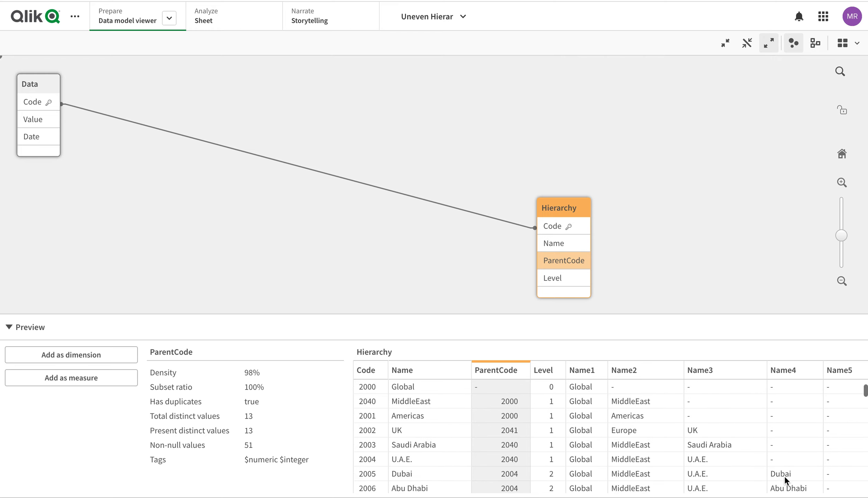
Add Sum(Value) as the measure of the sheet's pivot table that has Name1 to Name6 as rows.
scroll(784, 476, down, 5)
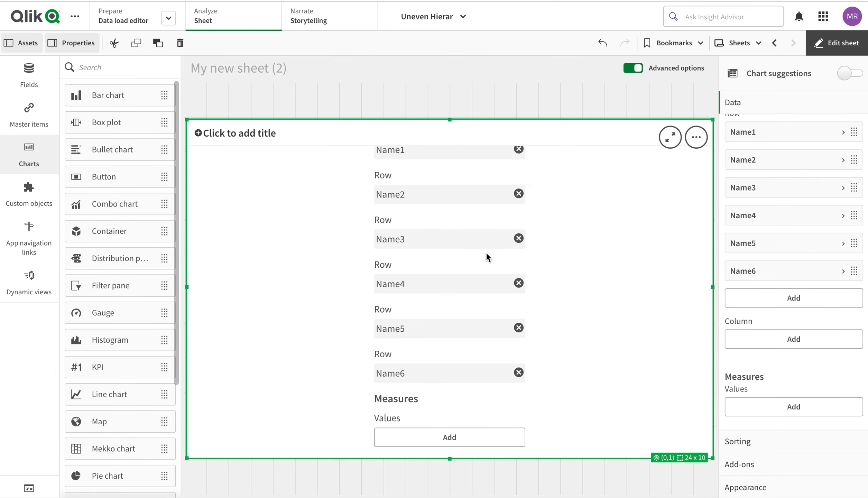
scroll(486, 256, up, 3)
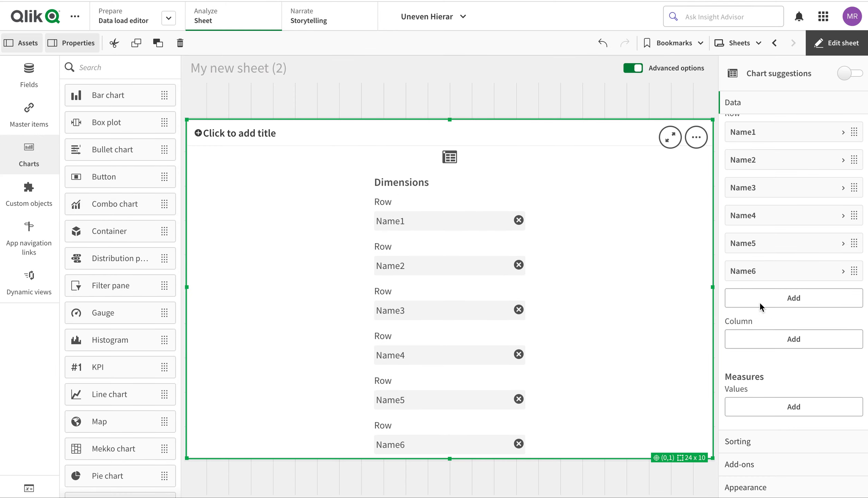
click(778, 407)
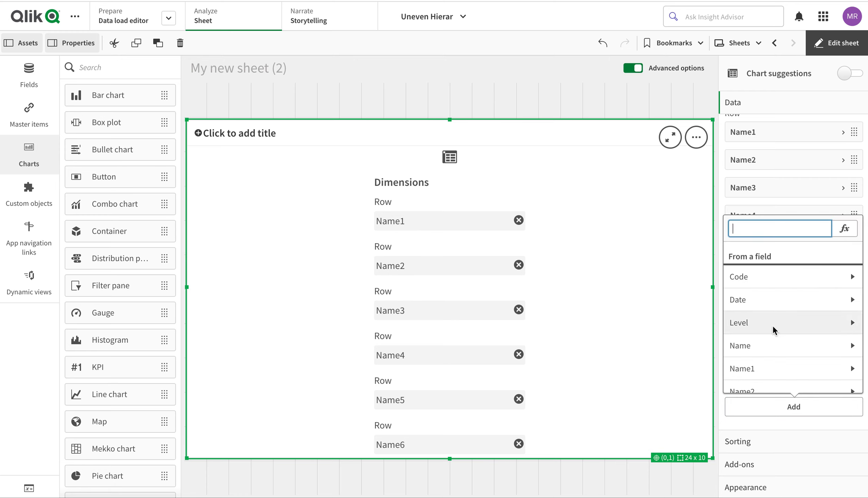
text(va)
click(765, 282)
click(765, 272)
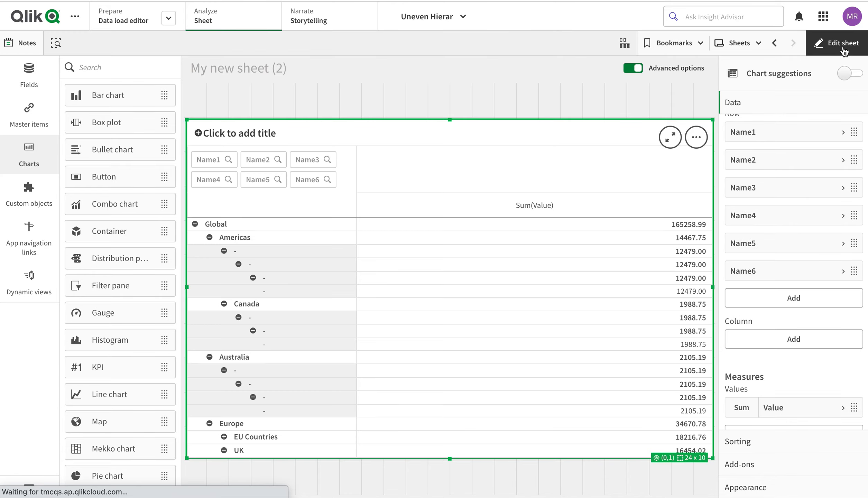
Convert the pivot table on the sheet to a standard table and leave sheet editing.
click(844, 51)
click(828, 50)
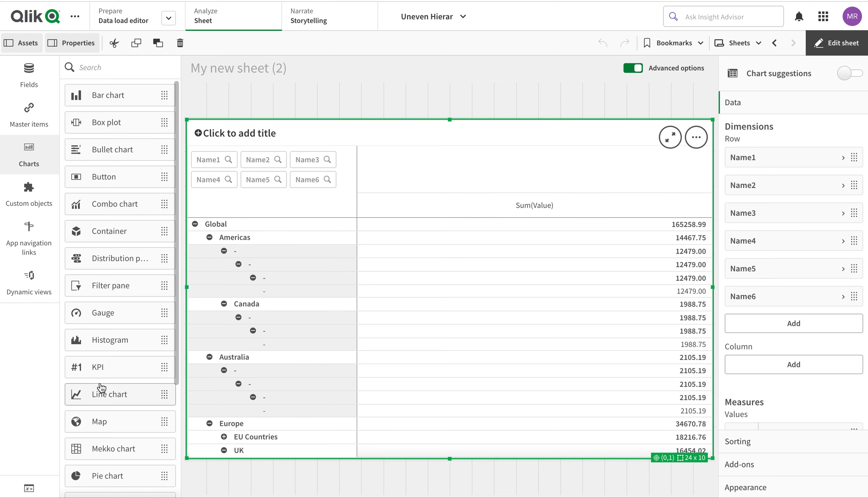
scroll(101, 388, down, 5)
drag(100, 400, 373, 280)
click(411, 287)
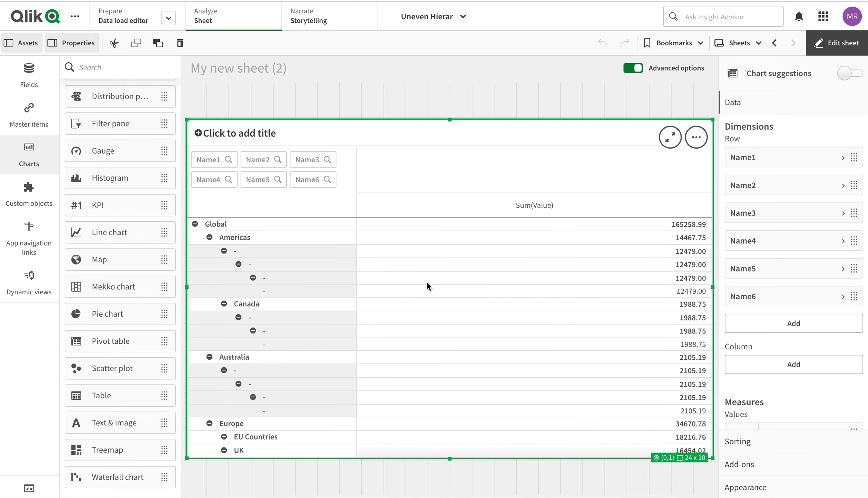
click(835, 46)
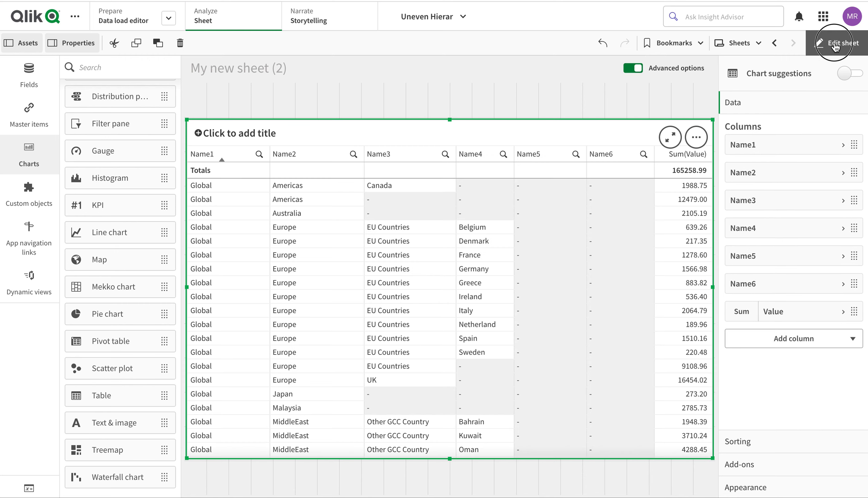
Examine the table's rows from top to bottom, comparing the Name1 to Name6 levels with Sum(Value).
scroll(377, 317, down, 5)
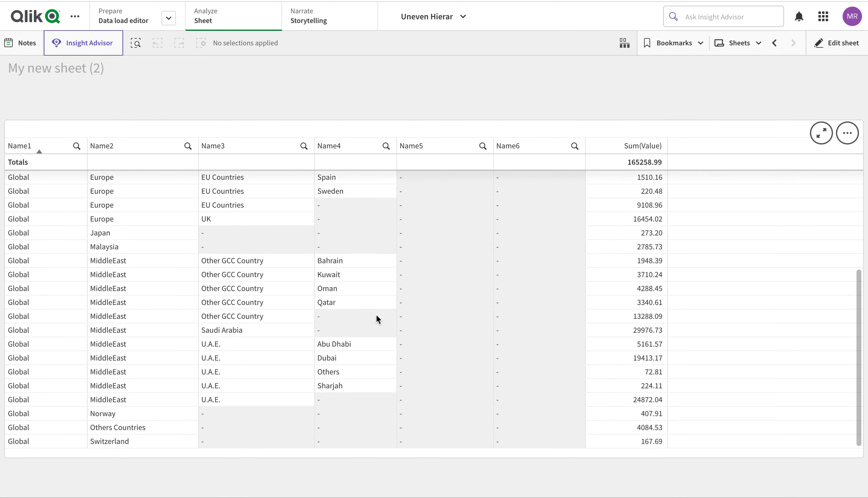
scroll(439, 315, up, 5)
scroll(441, 315, down, 5)
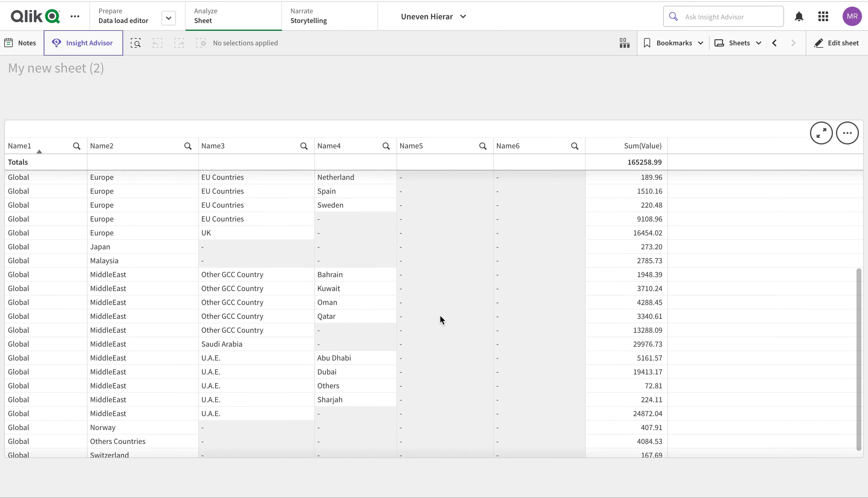
scroll(440, 315, up, 5)
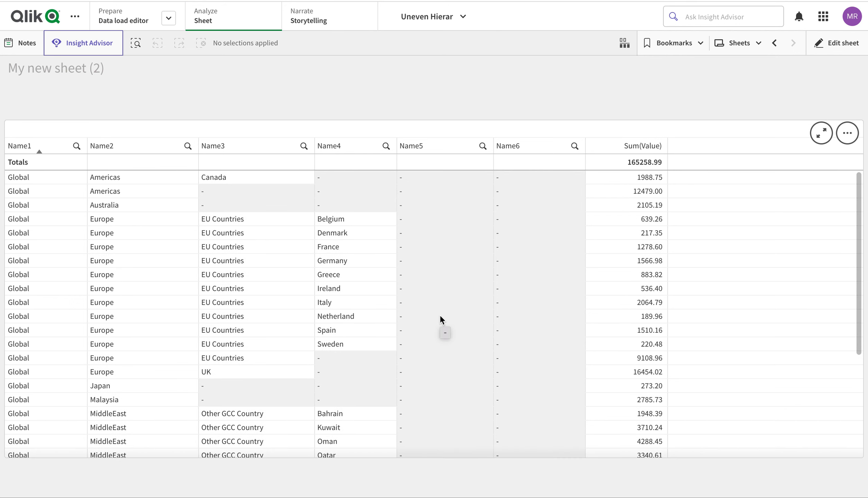
scroll(440, 315, down, 5)
scroll(441, 314, up, 5)
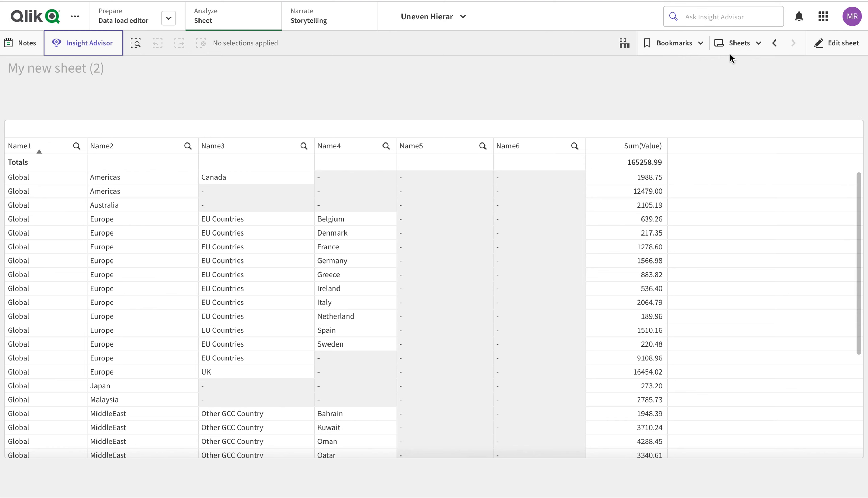
scroll(647, 273, down, 5)
scroll(648, 273, up, 5)
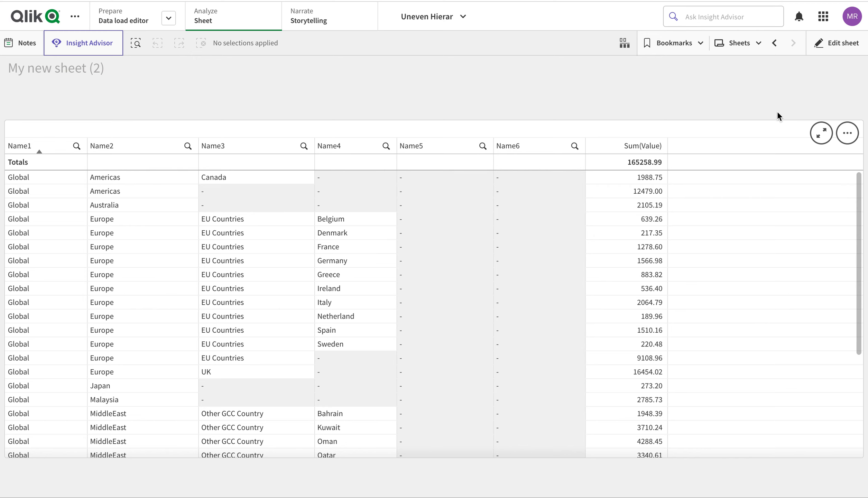
Turn on Include zero values for the table on the sheet and leave sheet editing.
click(838, 49)
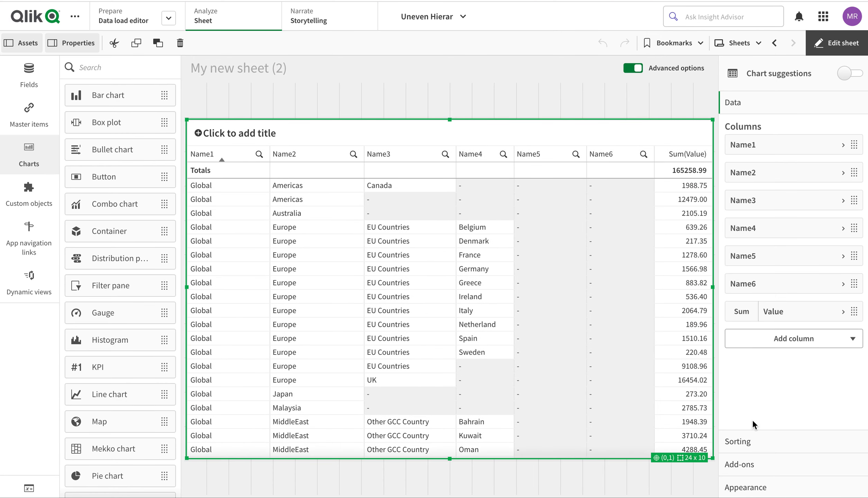
click(757, 465)
click(732, 197)
click(853, 44)
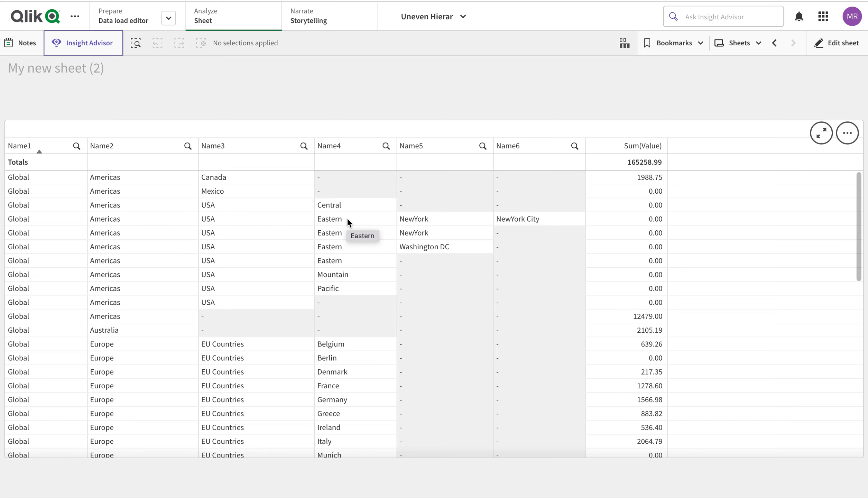
Convert the table on the sheet to a pivot table and leave sheet editing.
click(826, 46)
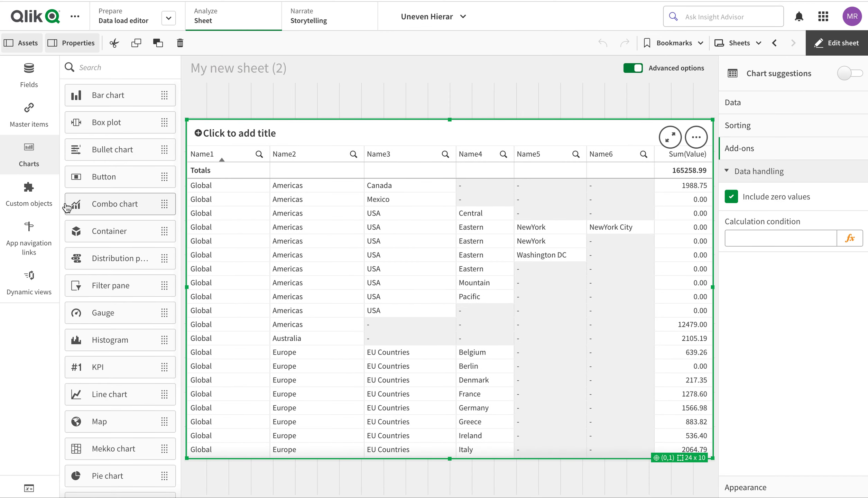
scroll(121, 382, down, 5)
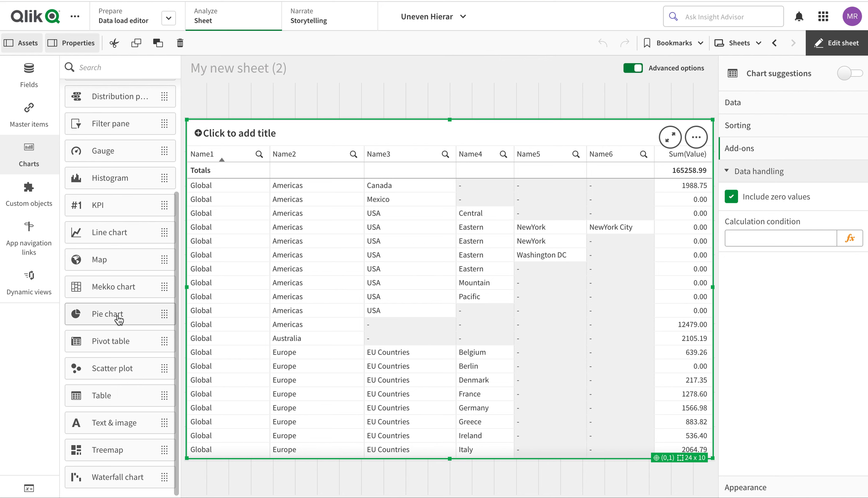
drag(113, 341, 388, 278)
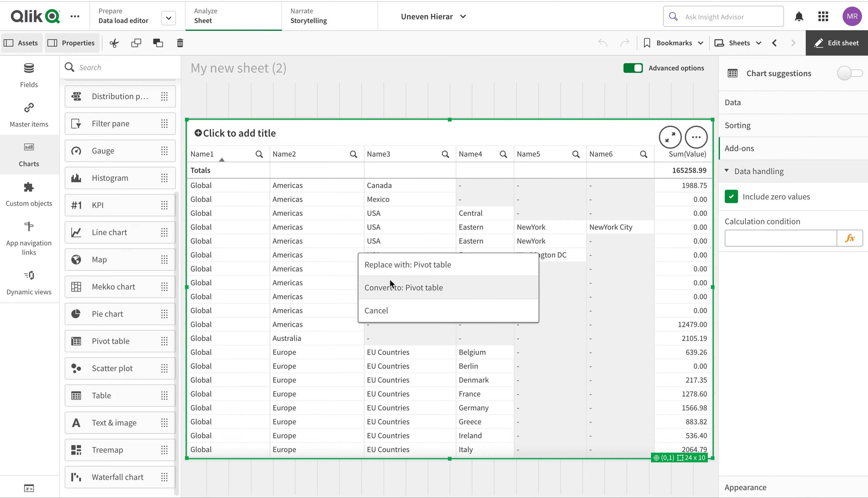
click(425, 285)
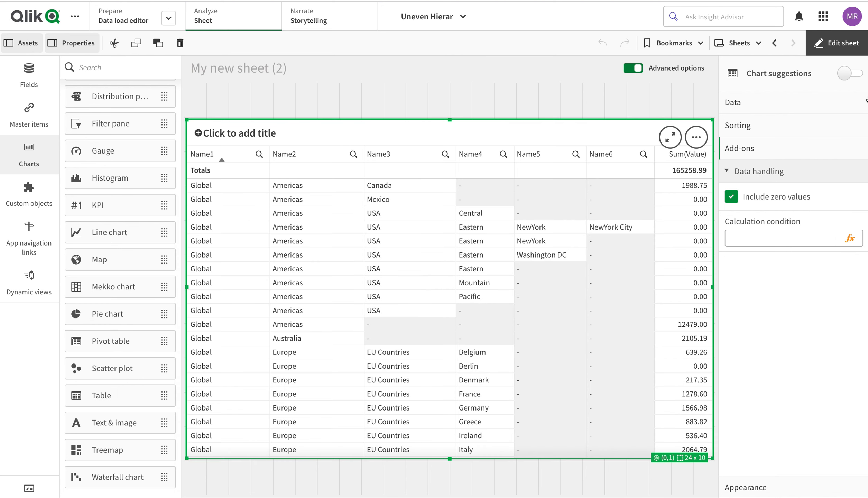
click(843, 43)
Expand the Global, Americas and Europe nodes of the pivot table to inspect their empty sub-levels, and collapse the regional nodes again.
click(12, 216)
click(13, 217)
click(26, 242)
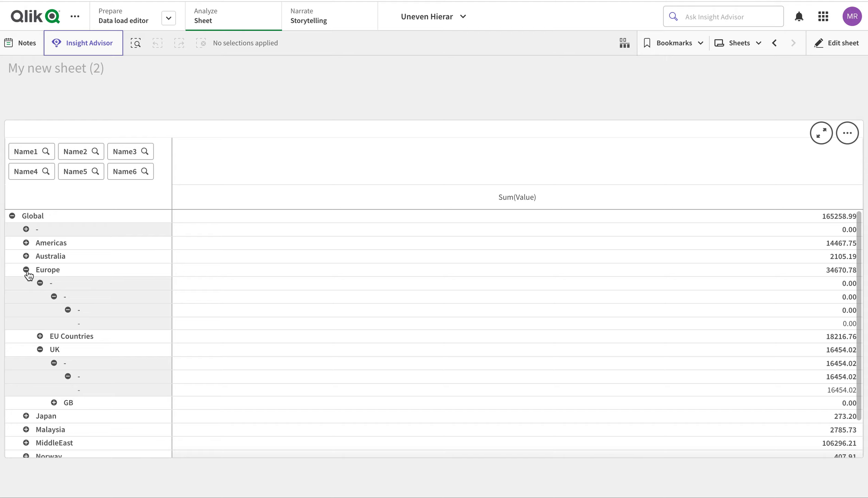
click(841, 43)
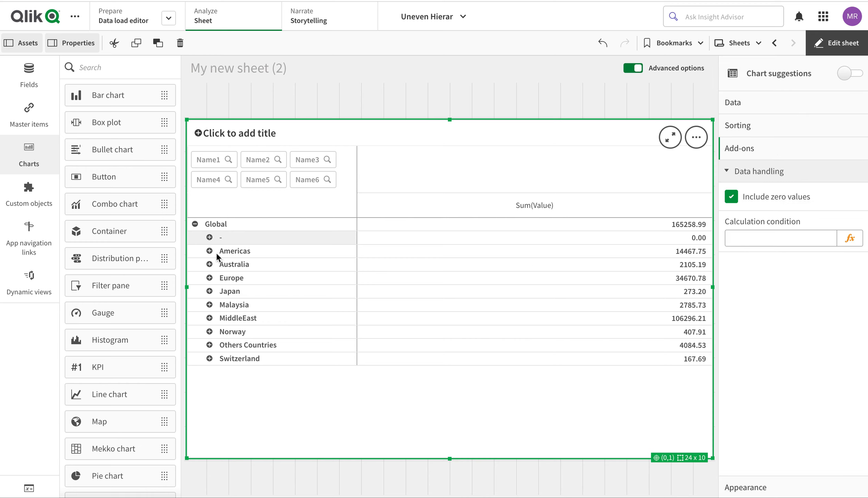
click(837, 43)
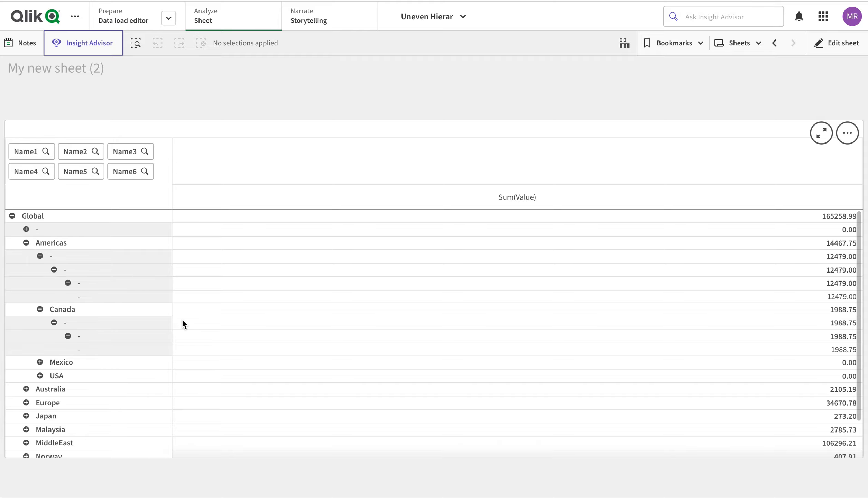
click(26, 242)
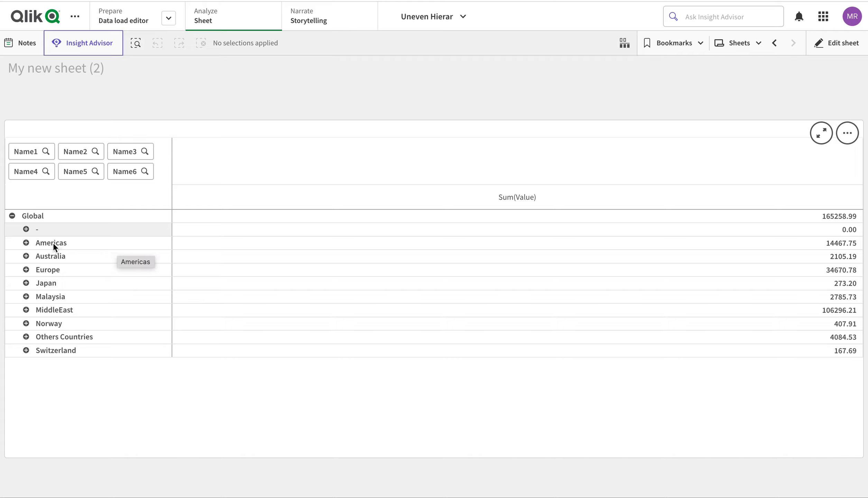
click(26, 242)
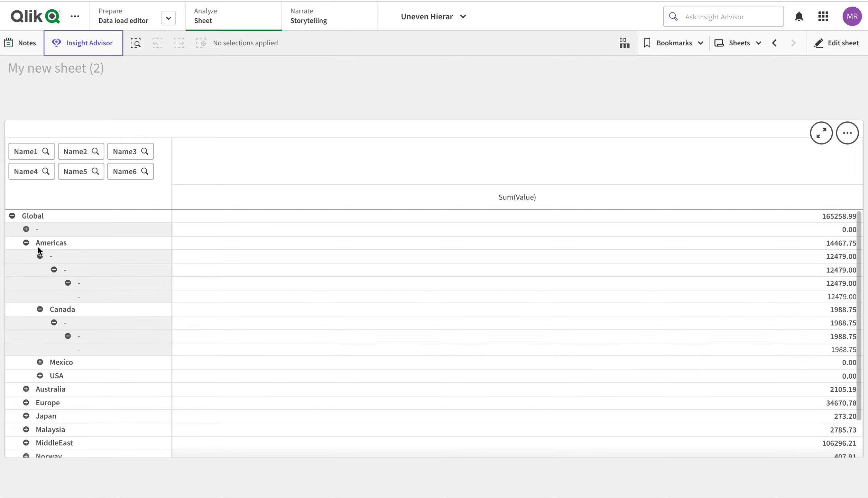
click(27, 242)
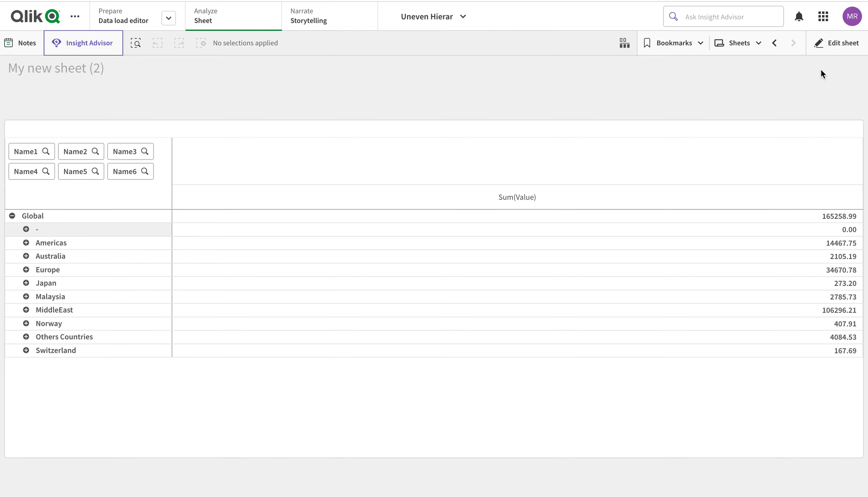
Apply the pending visualization changes, turn off Include zero values for the pivot table and leave sheet editing.
click(856, 51)
click(762, 303)
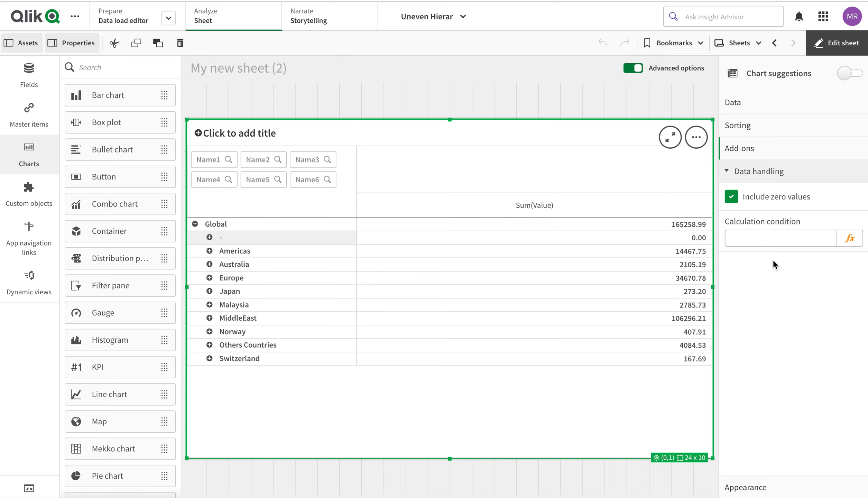
click(735, 197)
click(835, 42)
Expand Americas in the pivot table to check its remaining empty sub-levels, and collapse it again.
click(26, 229)
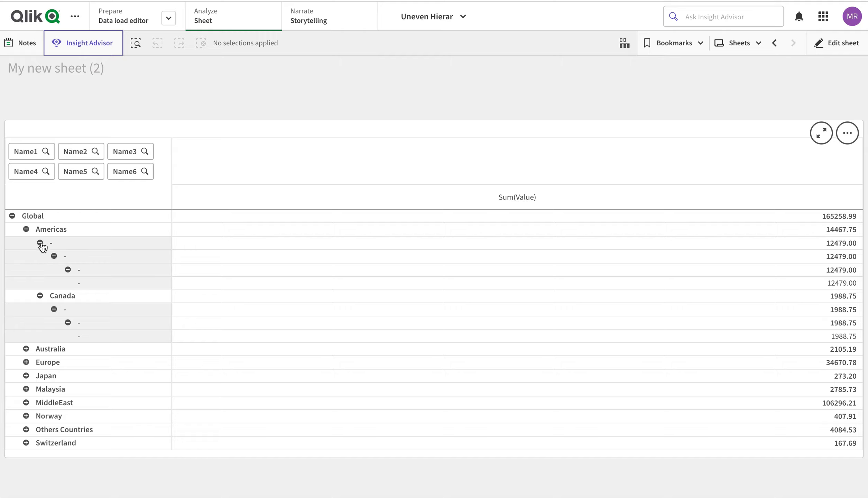
click(26, 229)
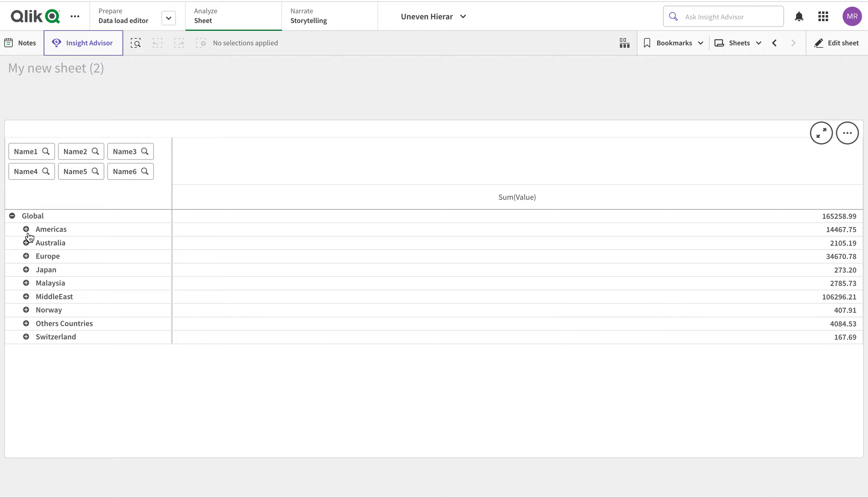
click(26, 229)
click(26, 229)
Apply the pending changes and insert =sign(Pick(dimensionality(),Count(Name1),Count(Name2),Count(Name3),Count(Name4),Count(Name5),Count(Name6)))*sum(Value) before Sum(Value) in the pivot table's measure expression.
click(830, 42)
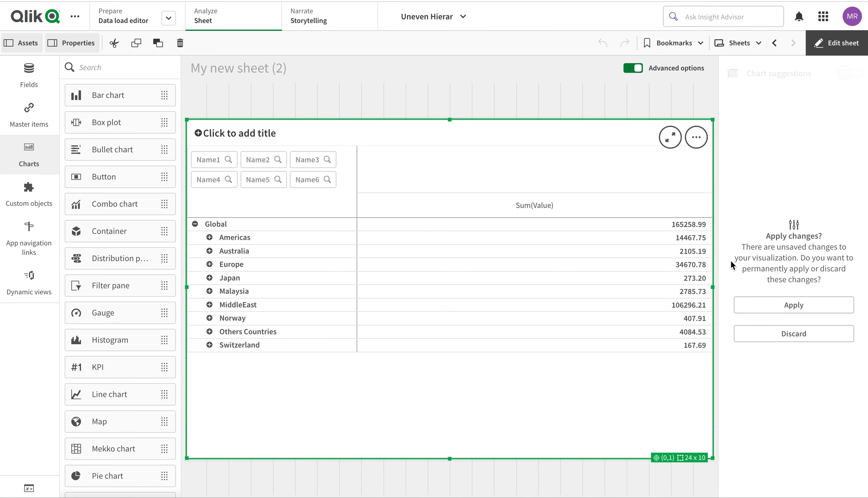
click(751, 310)
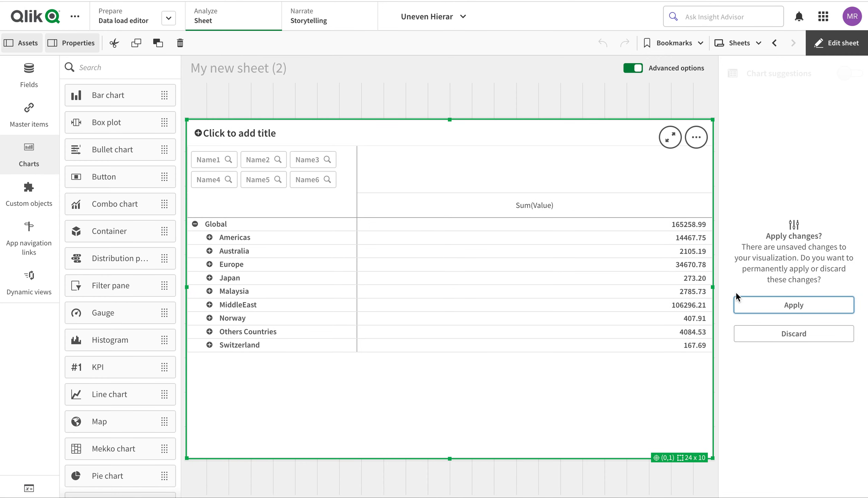
click(760, 105)
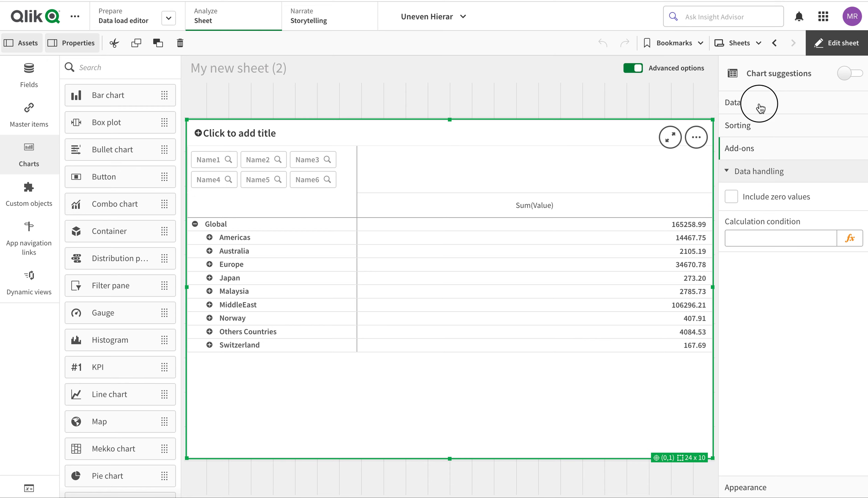
scroll(811, 346, down, 2)
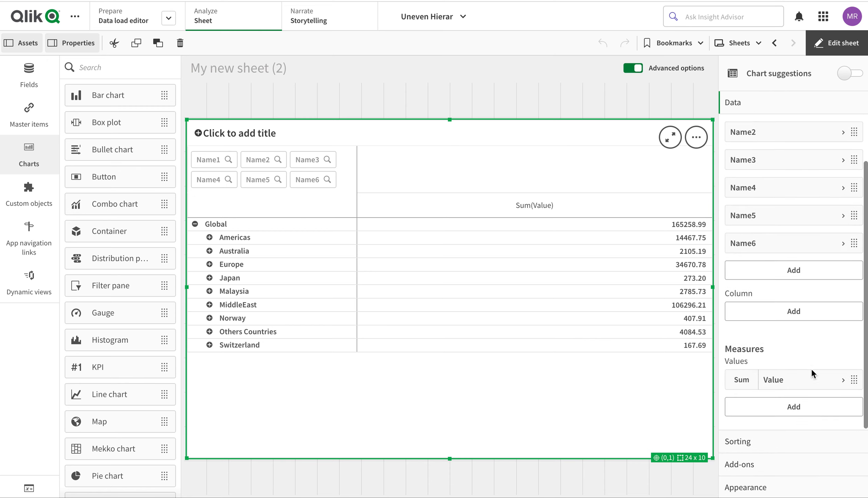
click(832, 380)
click(842, 418)
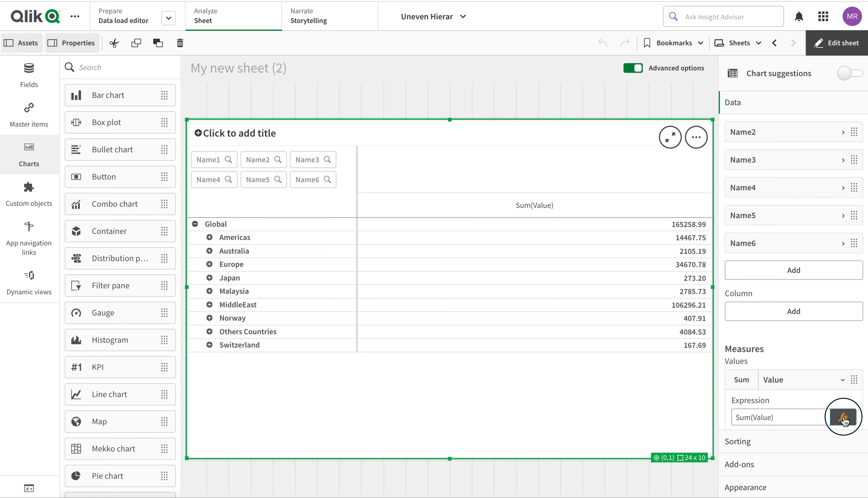
click(43, 51)
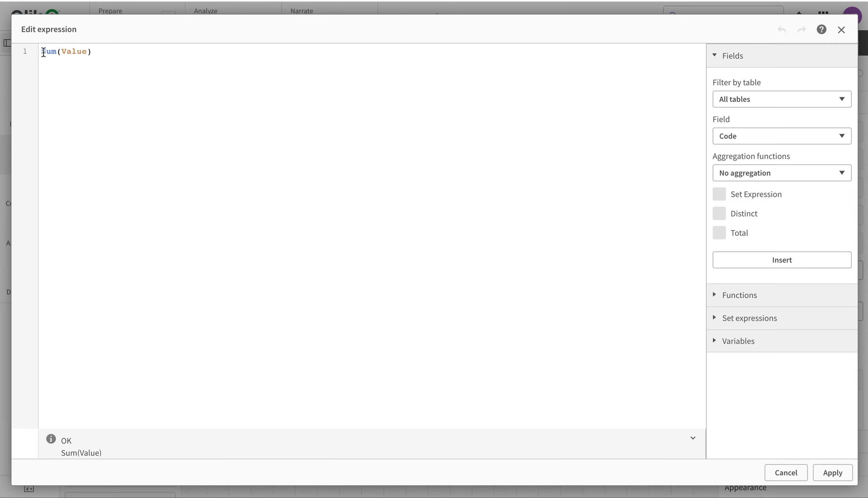
text(=sign(Pick(dimensionality(),Count(Name1),Count(Name2),Count(Name3),Count(Name4),Count(Name5),Count(Name6)))*sum(Value))
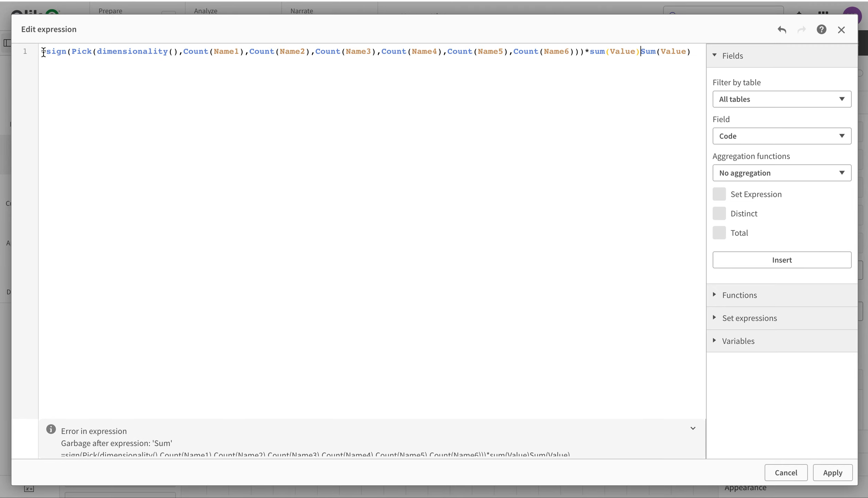
Remove the duplicate sum(Value) from the expression and put *Sum(Value) on its own second line.
key(BackSpace)
key(BackSpace)
key(BackSpace)
key(BackSpace)
key(BackSpace)
key(BackSpace)
key(BackSpace)
key(BackSpace)
key(BackSpace)
key(BackSpace)
key(BackSpace)
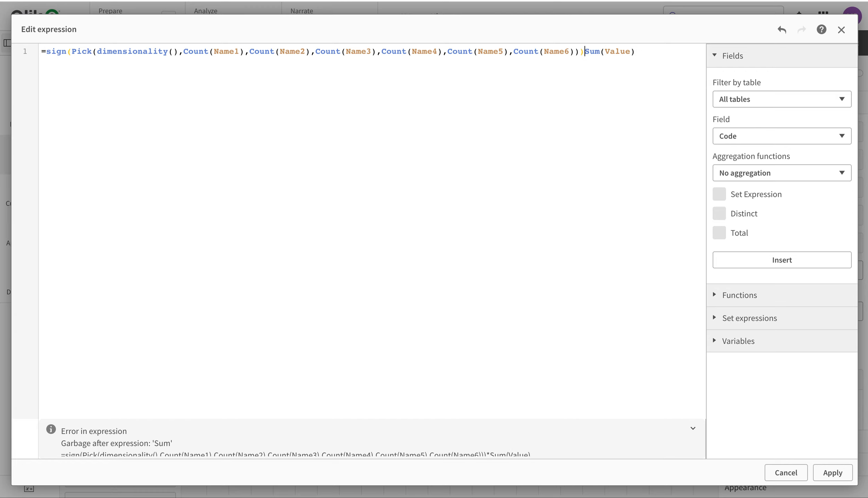
text(*)
key(Left)
key(Return)
Review the sign, dimensionality() and Count(Name1) parts of the expression and apply it to the pivot table's measure.
drag(97, 62, 69, 53)
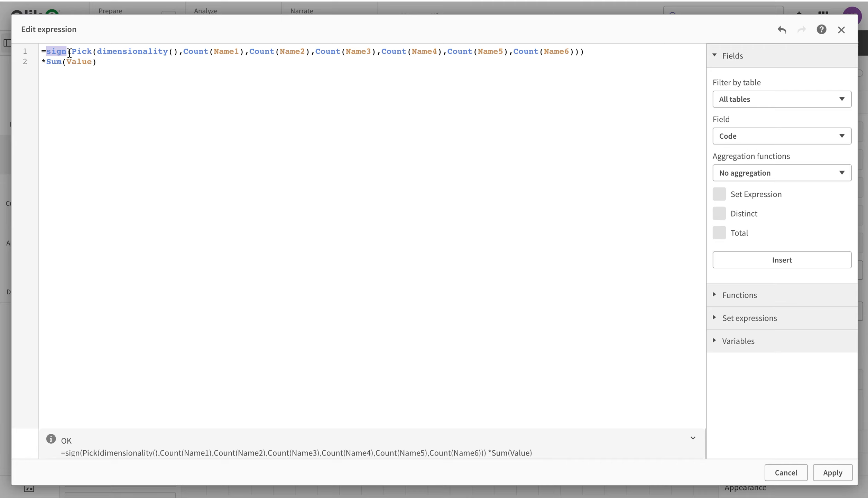
click(119, 58)
triple_click(117, 53)
double_click(134, 53)
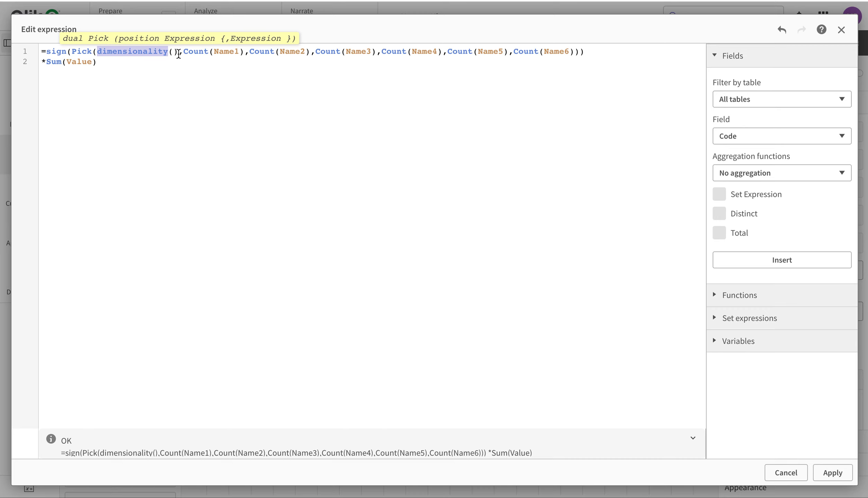
drag(178, 55, 102, 55)
double_click(187, 51)
drag(220, 51, 244, 52)
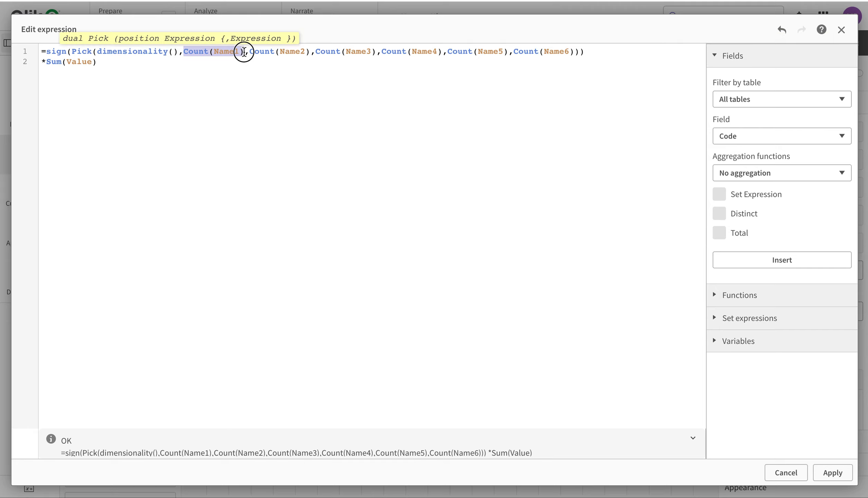
click(213, 52)
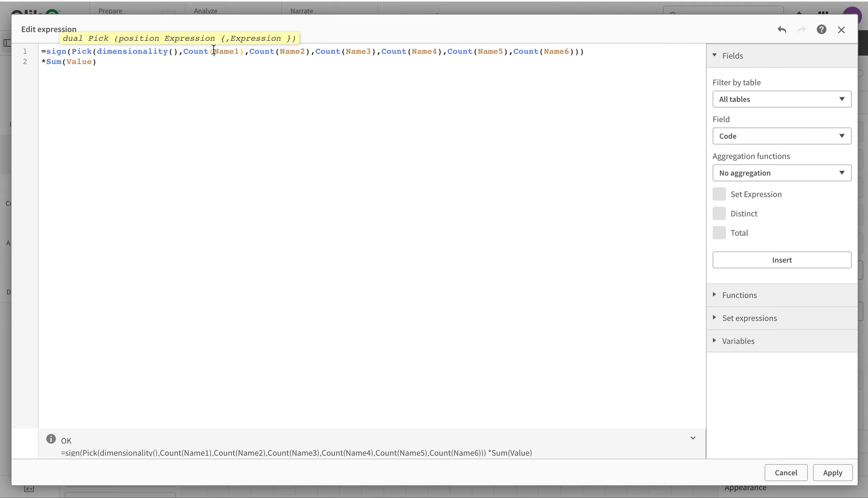
double_click(156, 51)
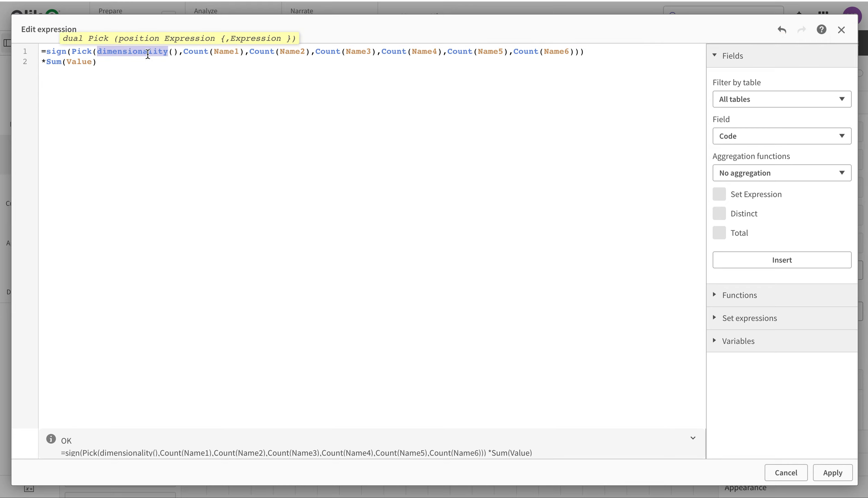
click(244, 52)
drag(244, 52, 185, 53)
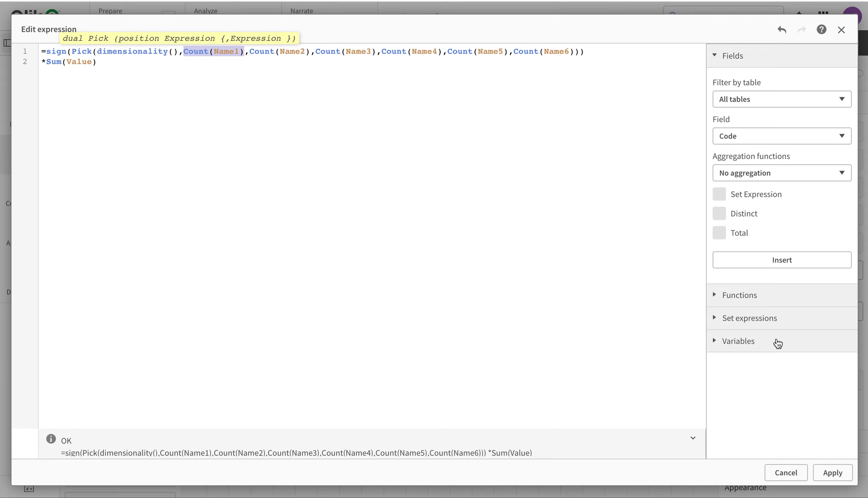
click(832, 473)
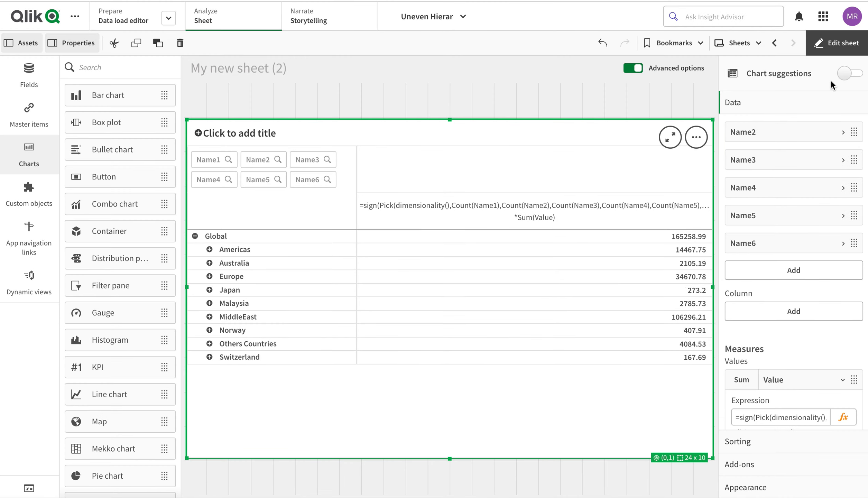
Leave edit mode, expand Americas in the pivot table and apply a selection on Americas.
click(836, 43)
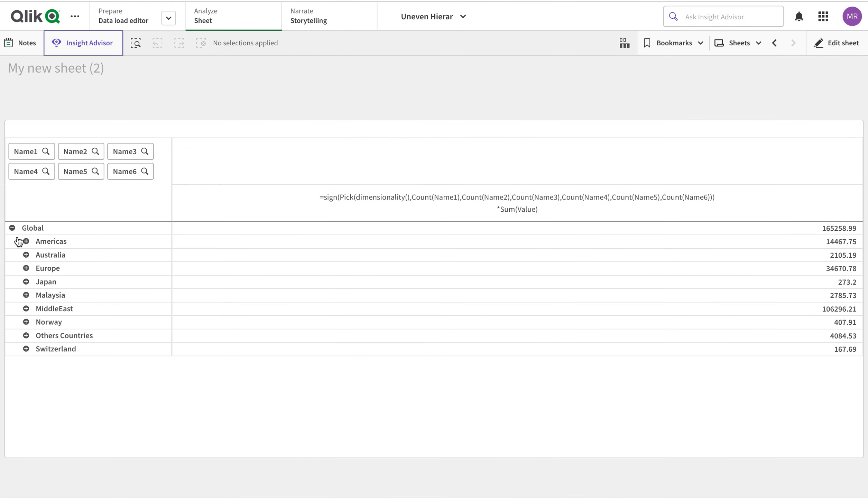
click(31, 247)
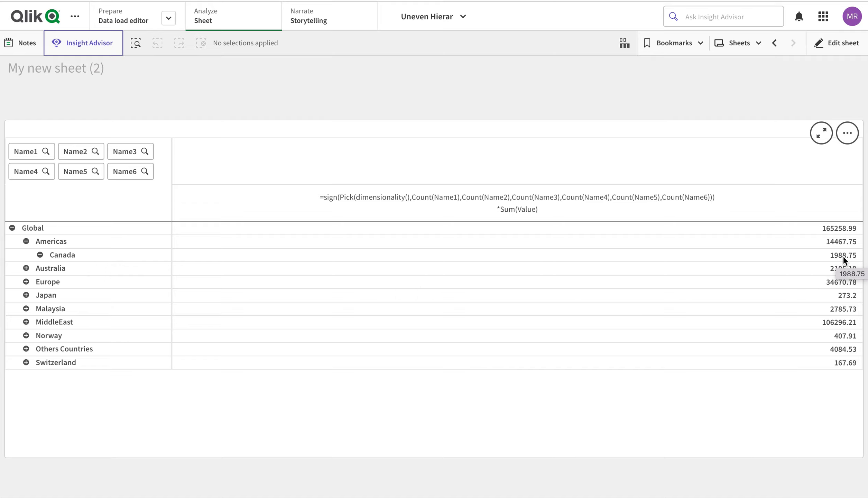
click(85, 242)
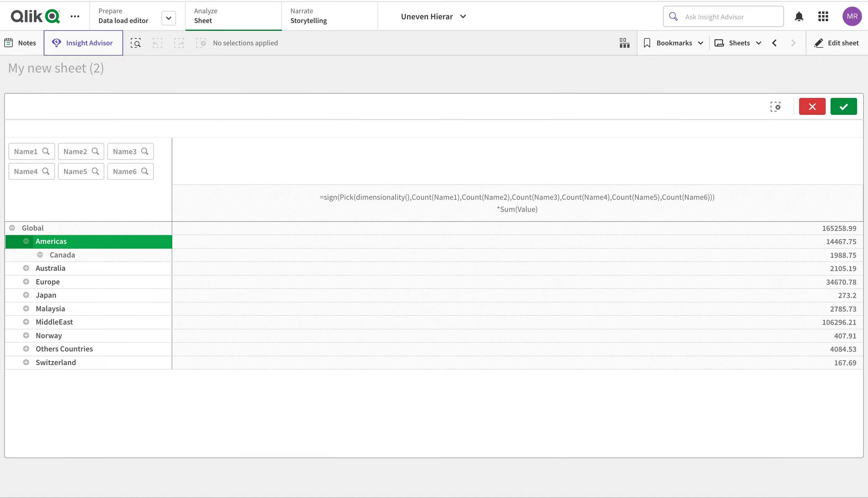
click(845, 104)
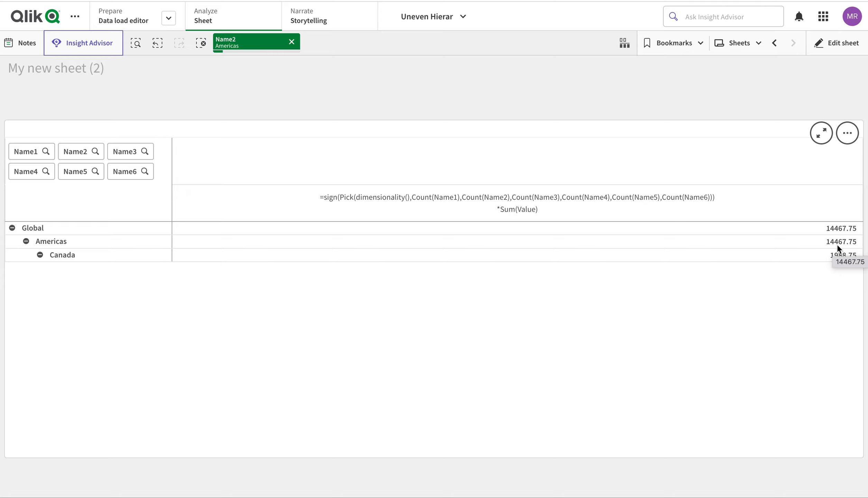
Shrink the pivot table to 23 x 4 cells at the sheet's lower edge and add an Org chart from the Qlik Visualization bundle above it.
click(839, 42)
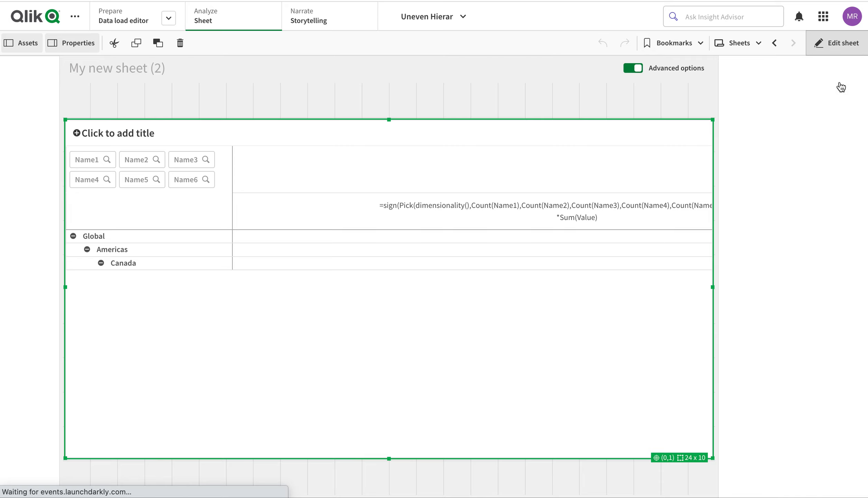
drag(713, 120, 699, 325)
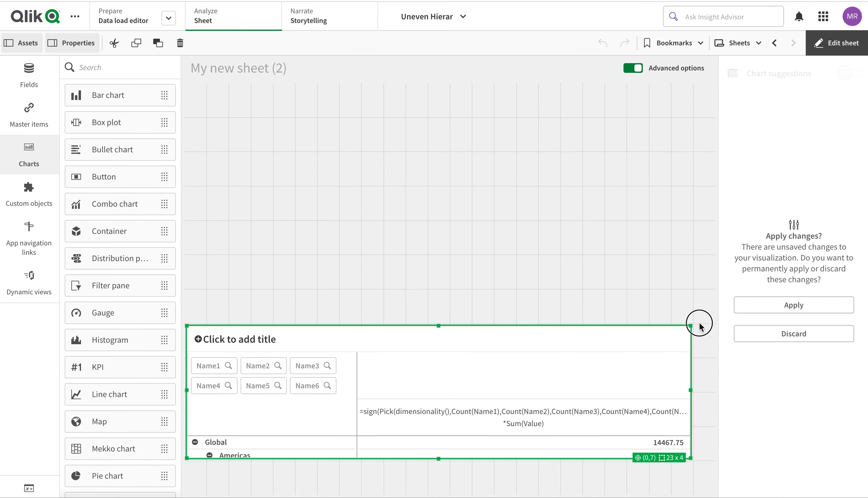
click(41, 204)
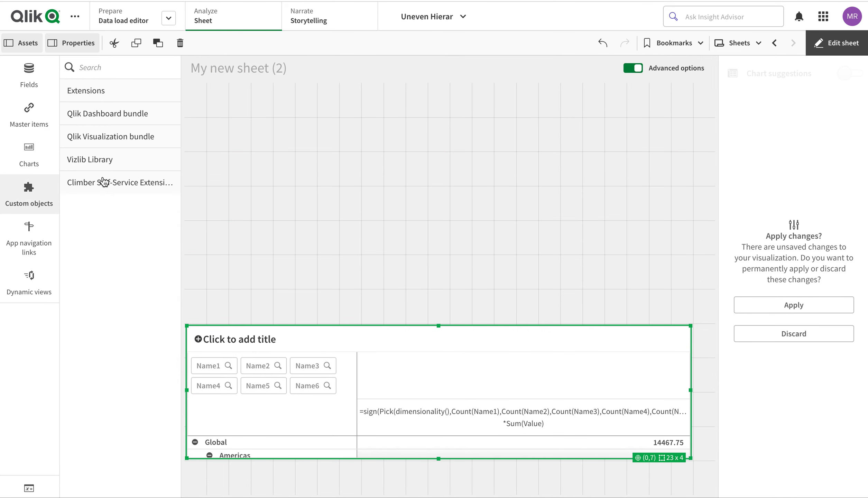
click(127, 121)
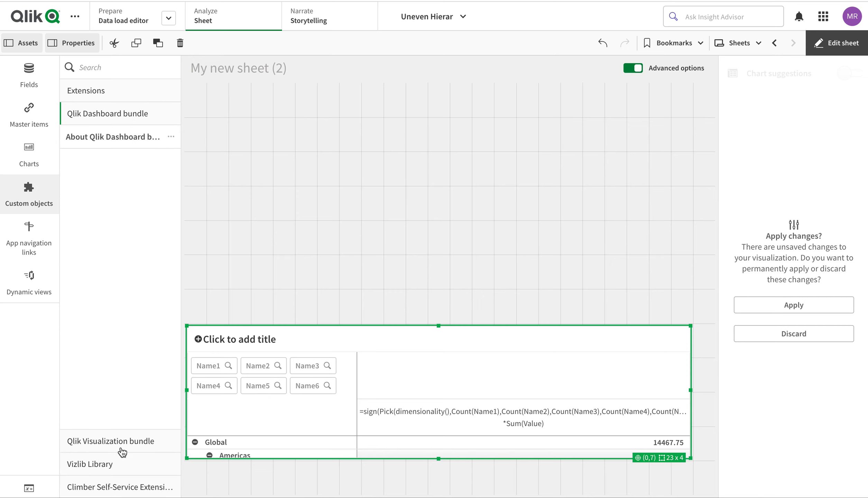
click(122, 443)
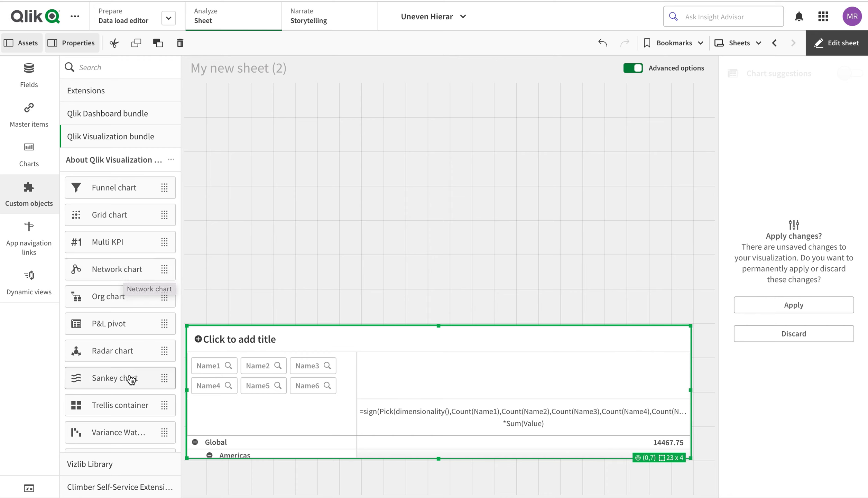
drag(115, 297, 377, 128)
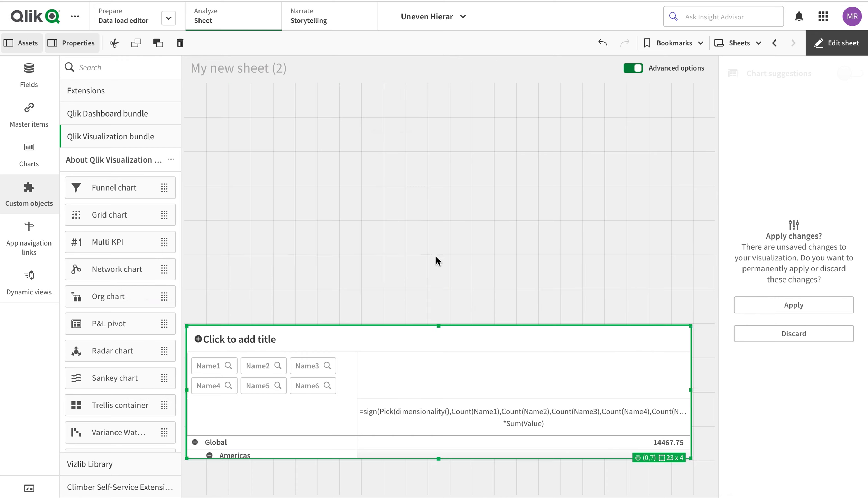
drag(448, 286, 732, 320)
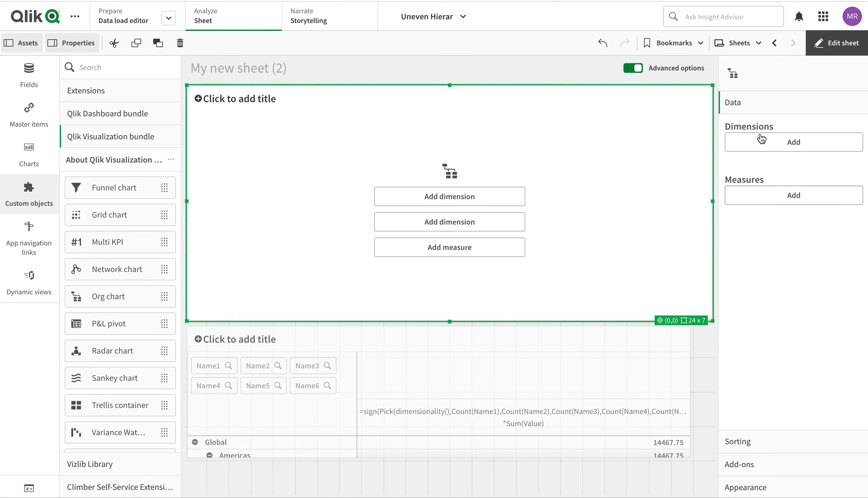
Add Code and ParentCode as the org chart's two dimensions.
click(762, 145)
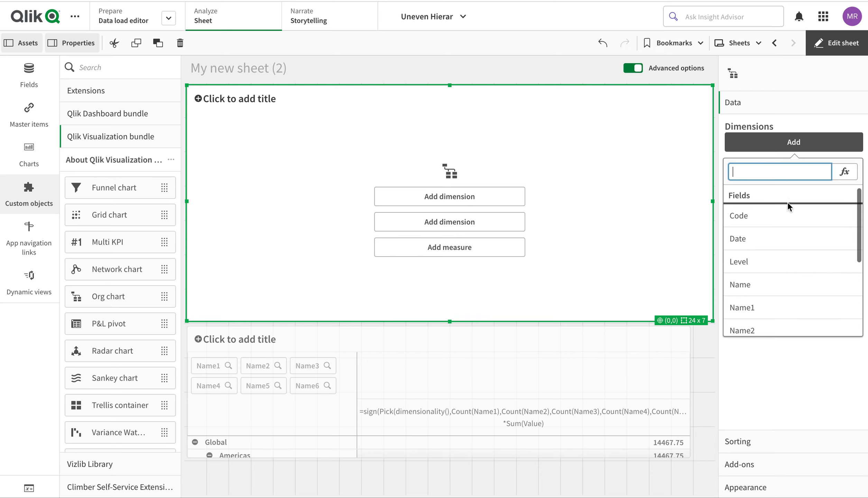
click(775, 217)
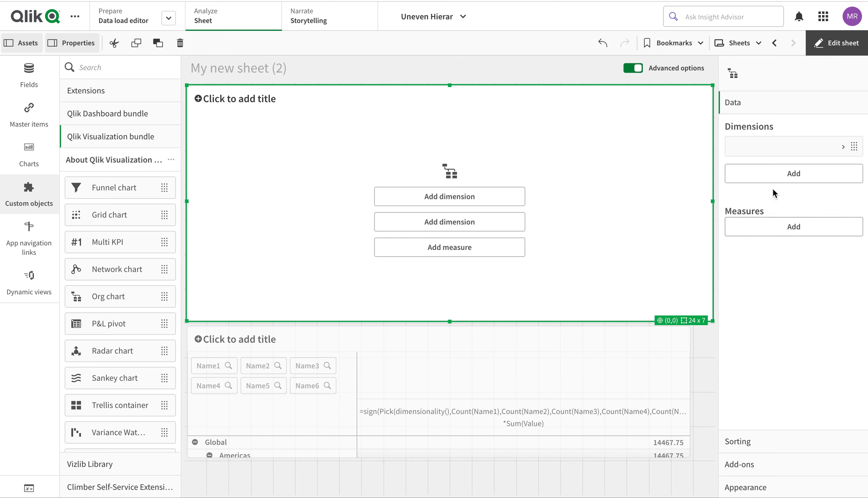
click(773, 177)
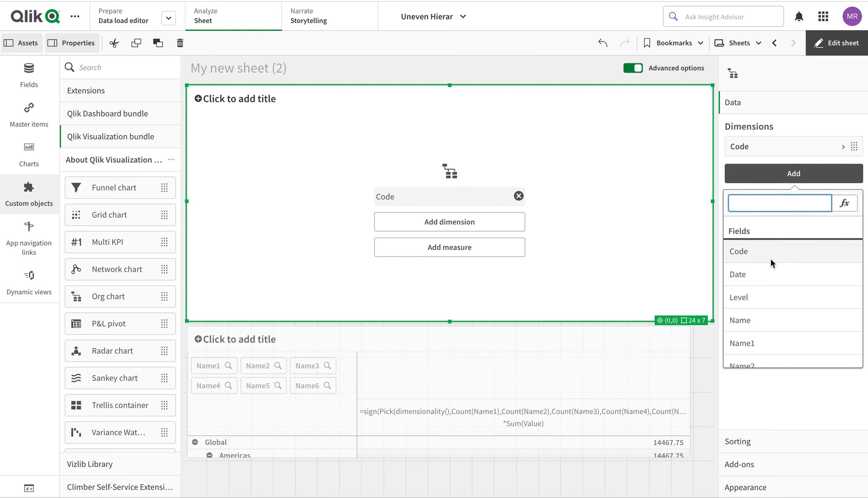
scroll(761, 284, down, 5)
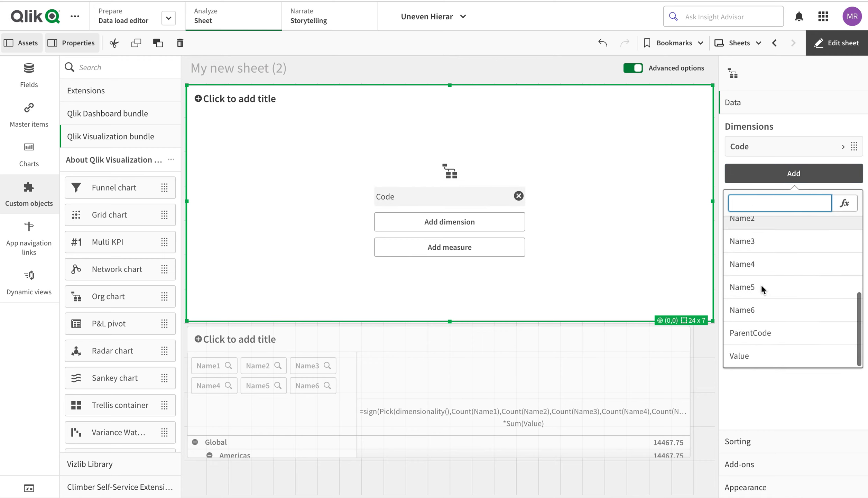
click(758, 333)
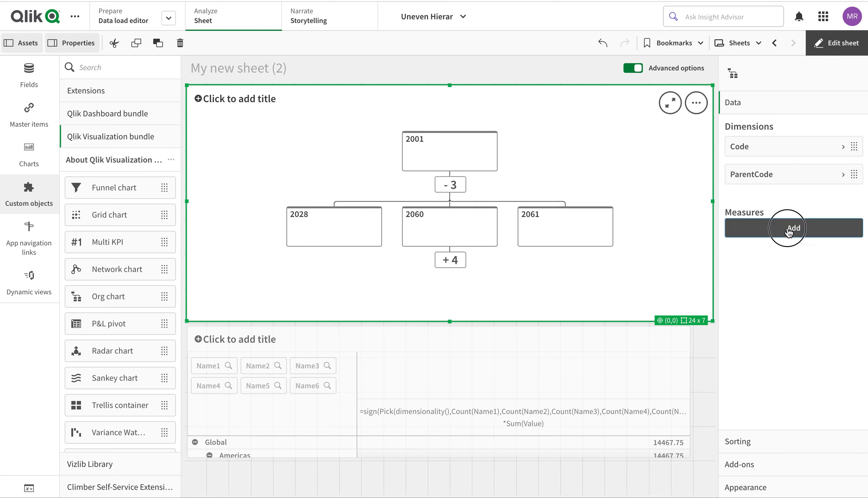
Add Sum(Value) as the org chart's measure.
click(765, 227)
click(765, 228)
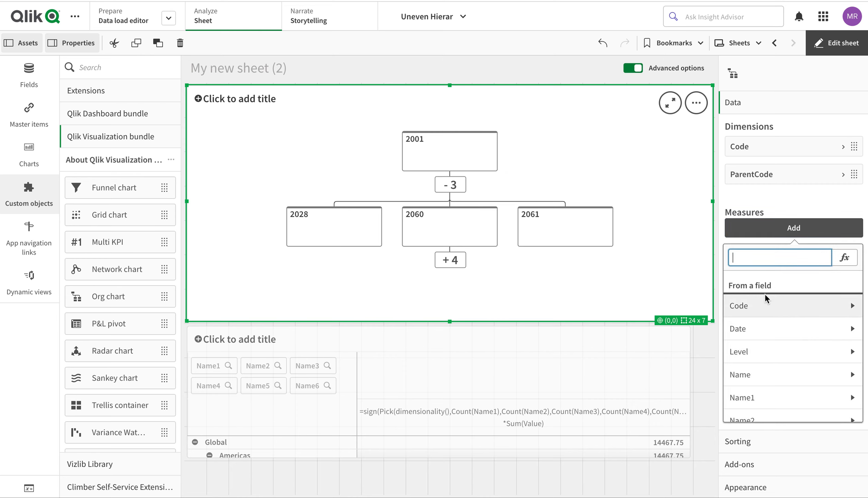
text(va)
click(772, 311)
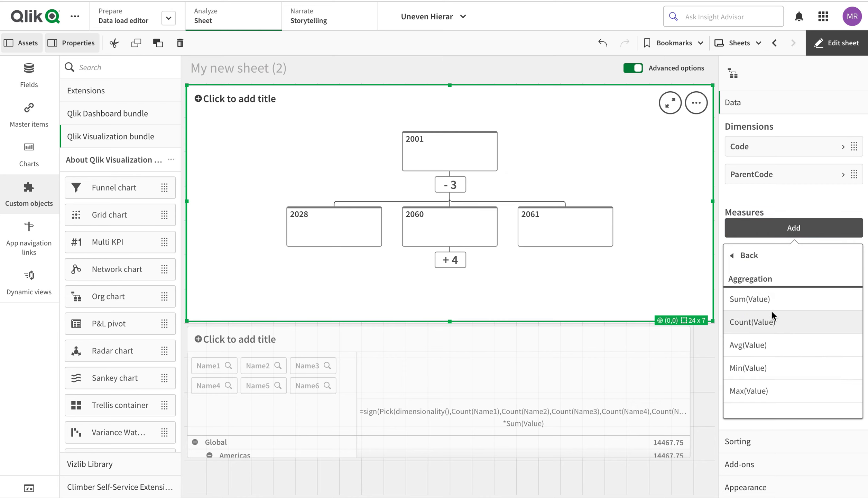
click(763, 299)
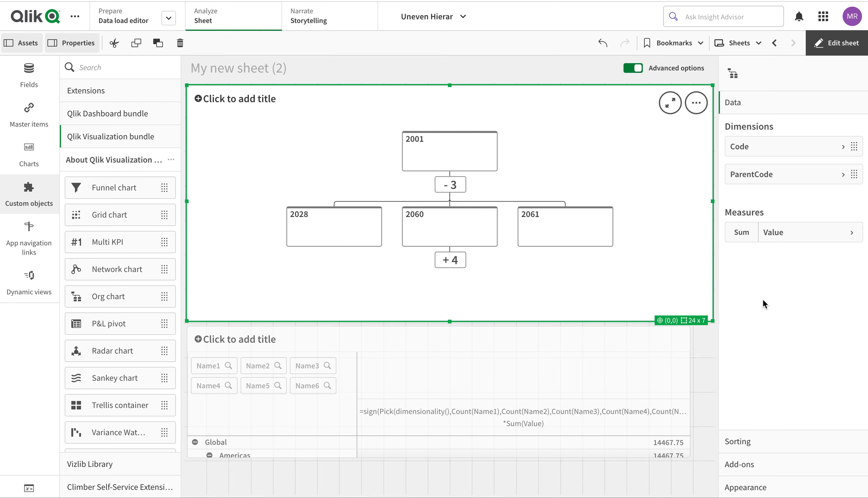
Set the Code dimension's card title to =Name, and clear the Americas selection outside edit mode.
click(779, 147)
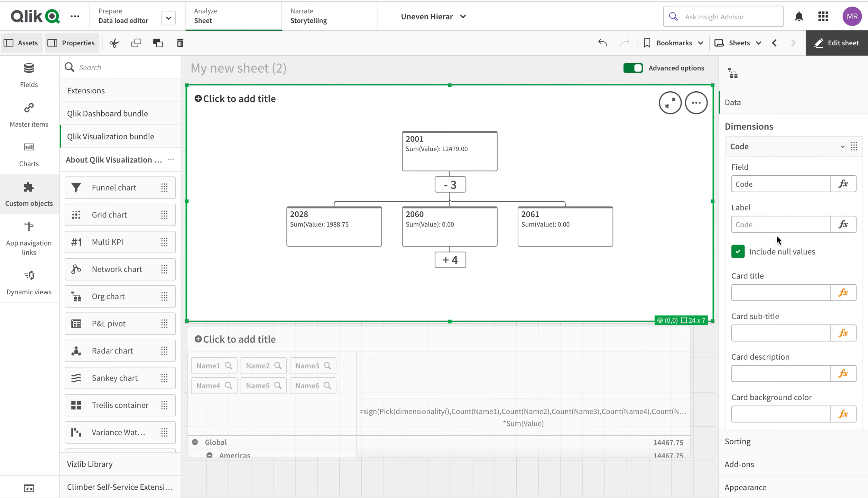
click(771, 294)
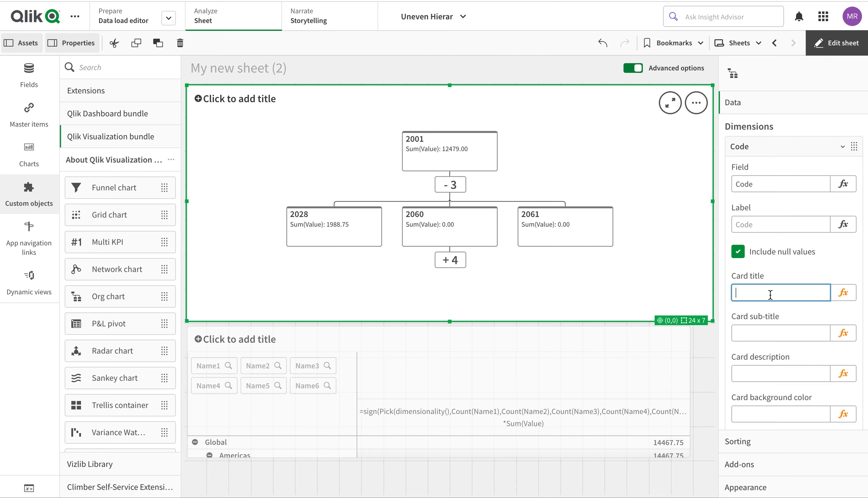
text(=Name)
click(811, 276)
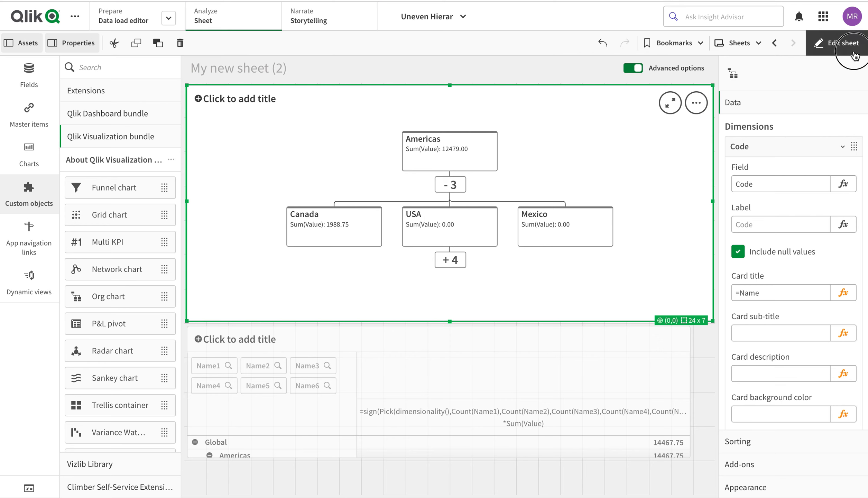
click(837, 42)
click(292, 43)
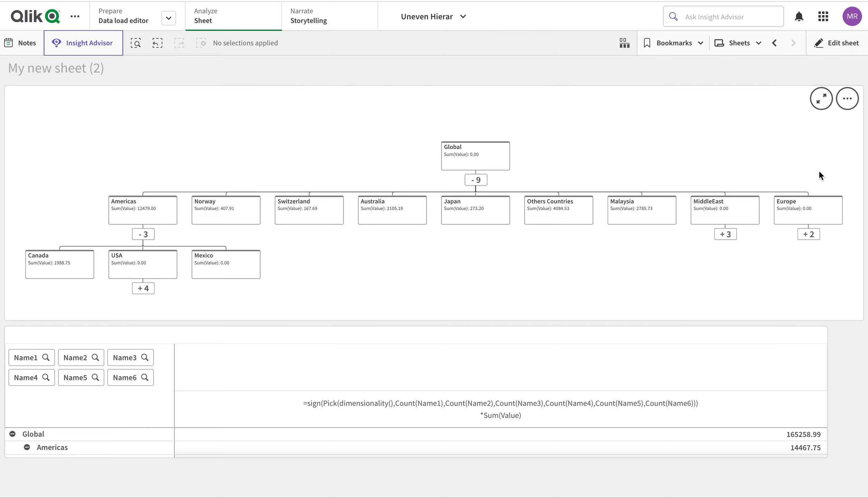
Reopen the sheet for editing and set the org chart's card sub-title to ParentCode.
click(833, 43)
click(528, 157)
click(776, 332)
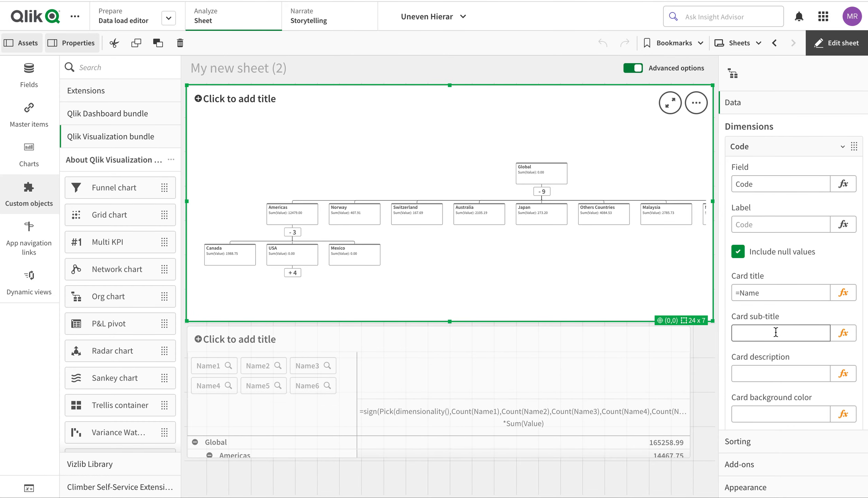
click(775, 332)
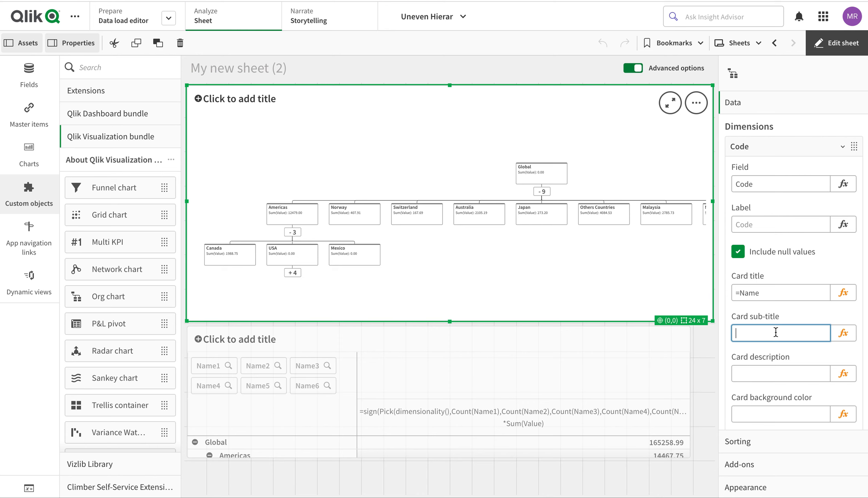
scroll(776, 332, down, 1)
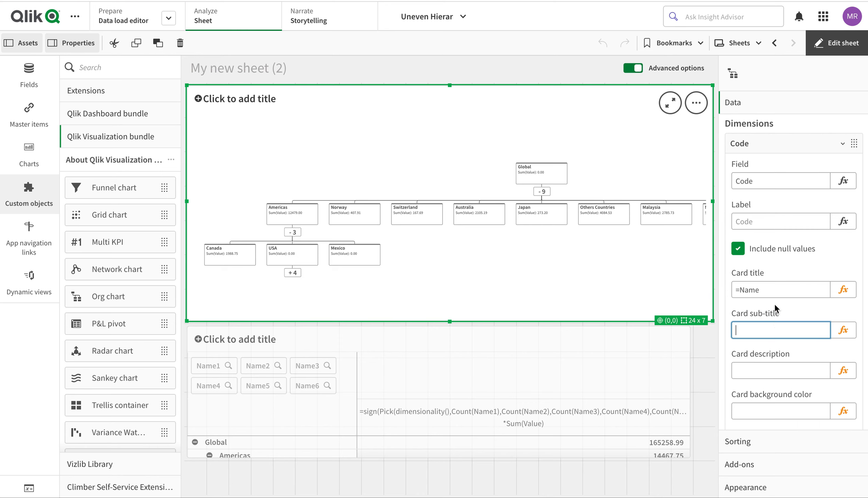
scroll(775, 303, down, 1)
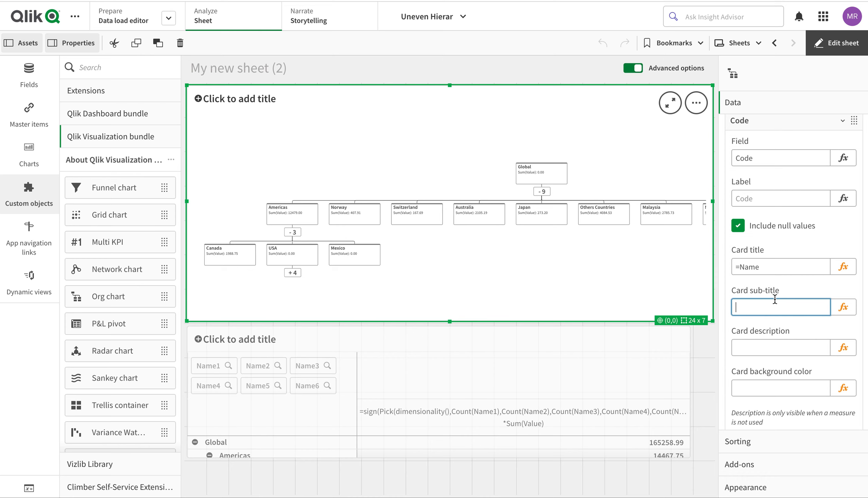
text(ParentCode)
click(772, 348)
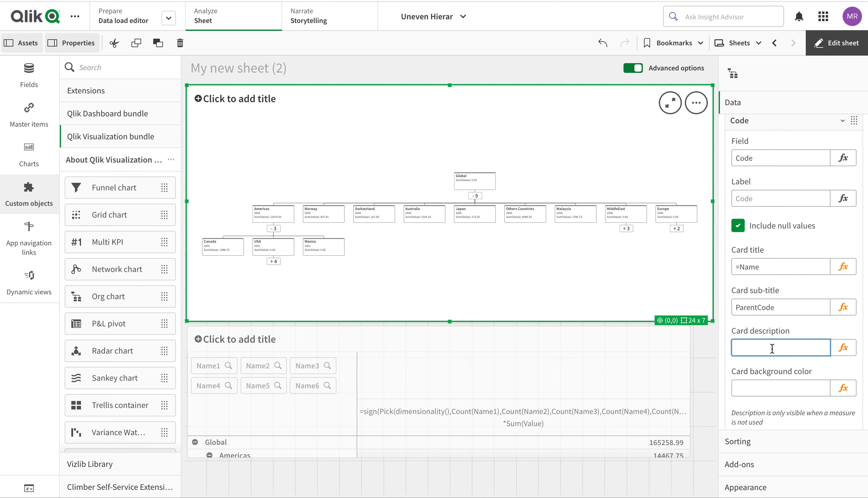
Set the org chart's card background color to =Rgb(200,100,50).
click(763, 385)
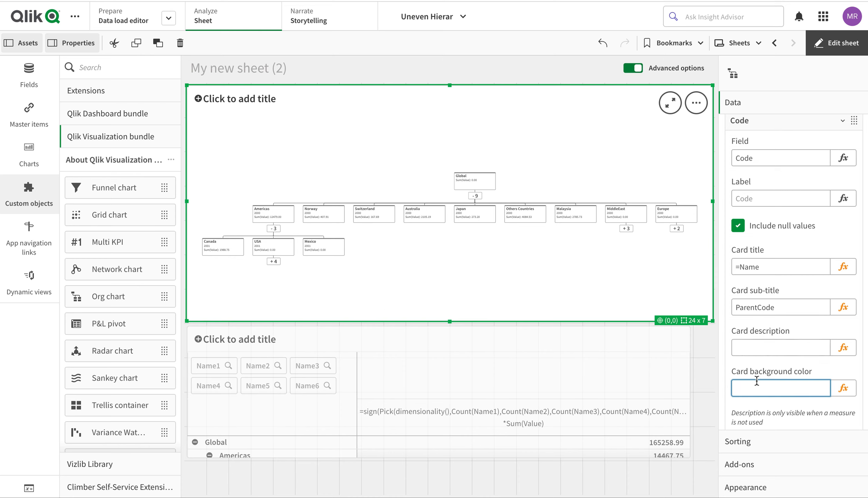
text(=R)
text(gb(200,100,50)
click(781, 345)
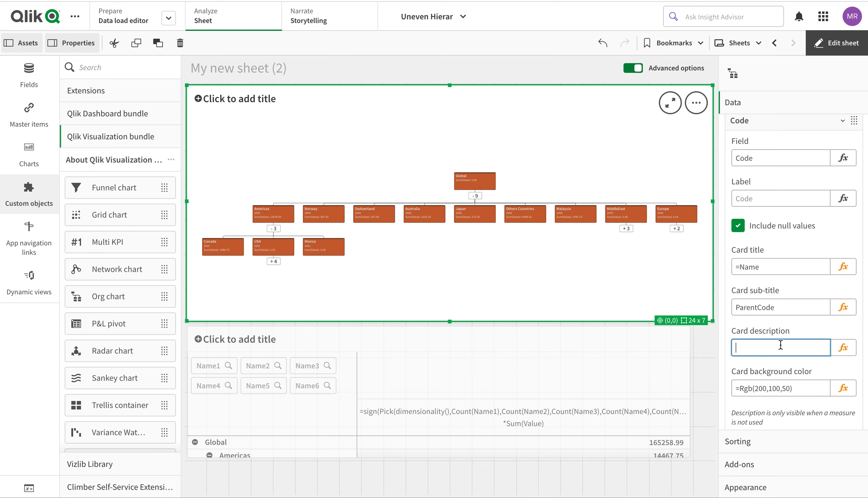
Leave edit mode and expand the USA, Eastern and NewYork cards in the org chart to examine the lower hierarchy levels.
click(836, 42)
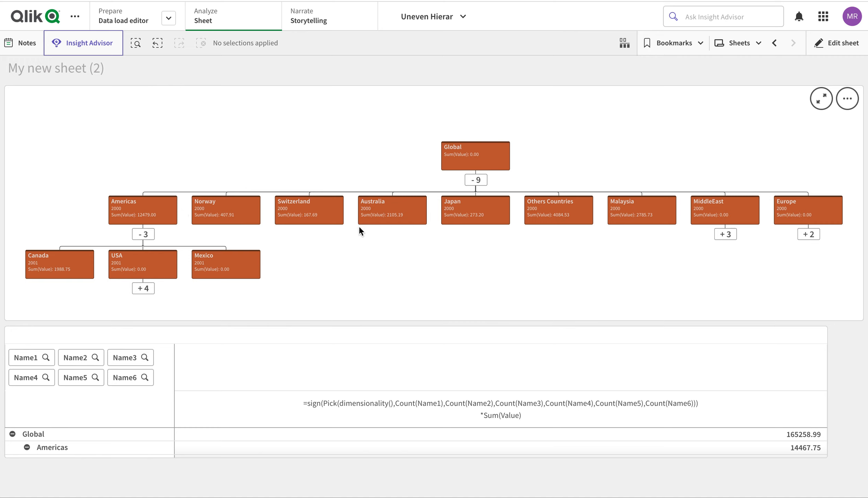
click(144, 288)
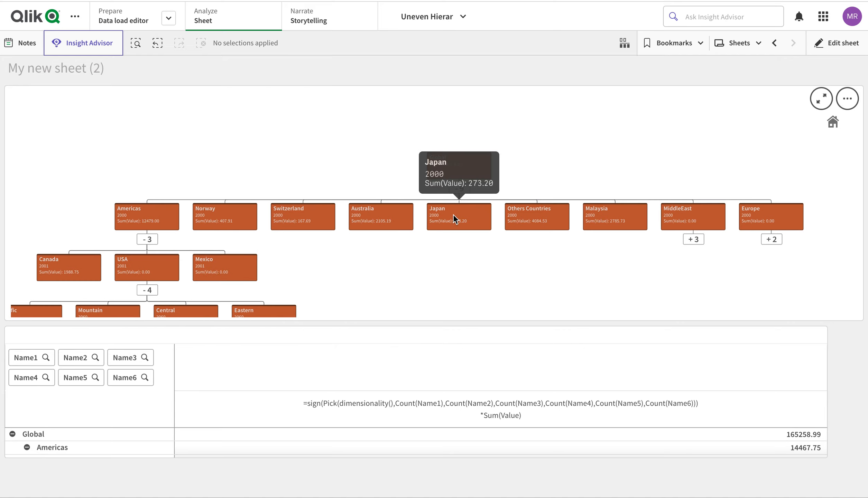
scroll(304, 279, down, 2)
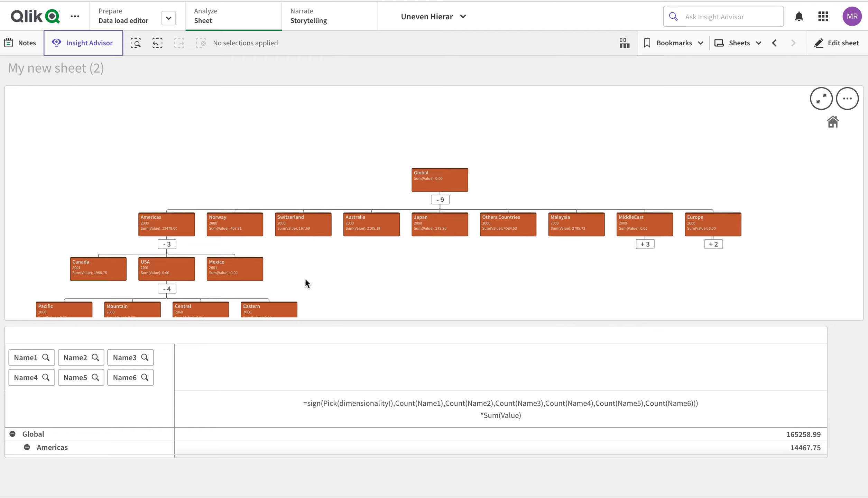
drag(305, 281, 309, 136)
click(272, 187)
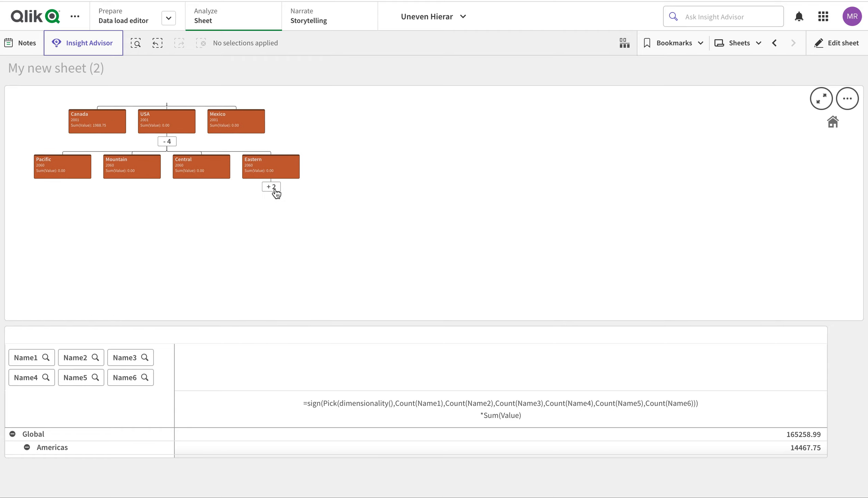
click(306, 232)
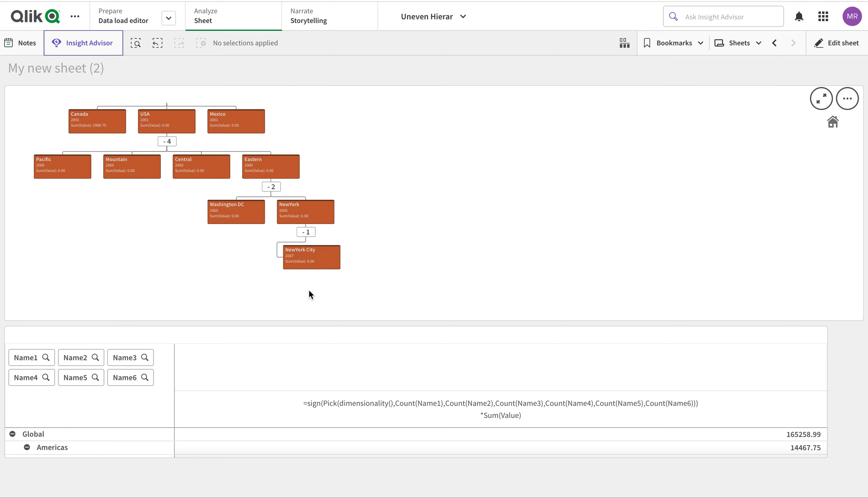
Examine the org chart's upper levels and collapse the branches beneath the NewYork and Eastern cards.
drag(381, 175, 398, 236)
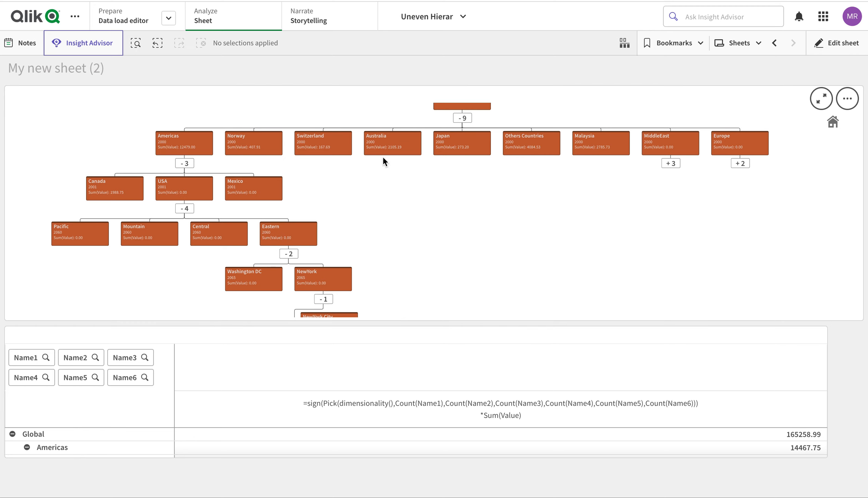
drag(385, 173, 372, 247)
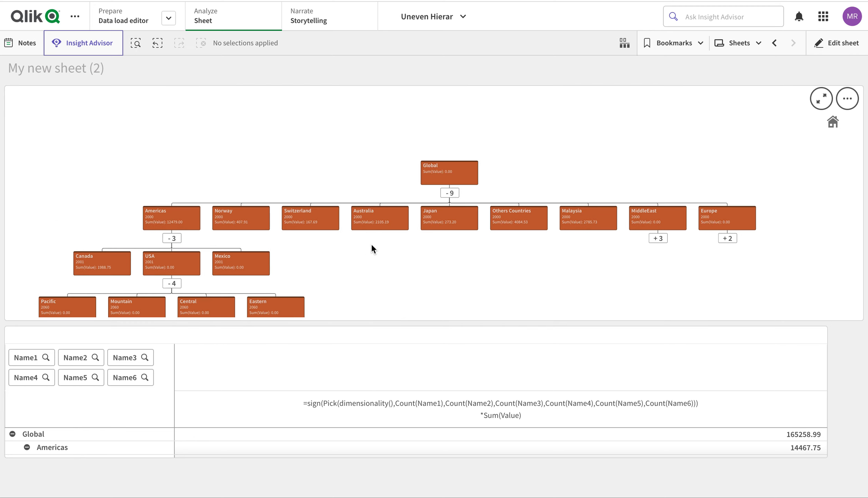
right_click(362, 191)
drag(301, 273, 306, 200)
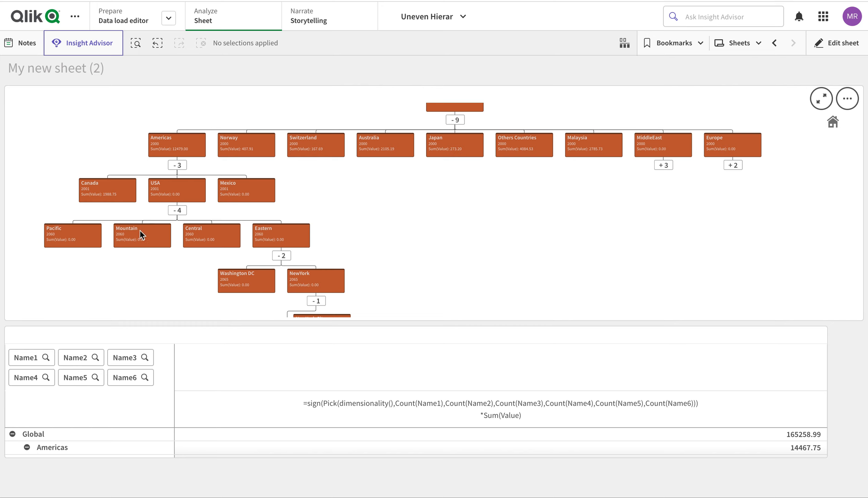
click(316, 303)
click(283, 256)
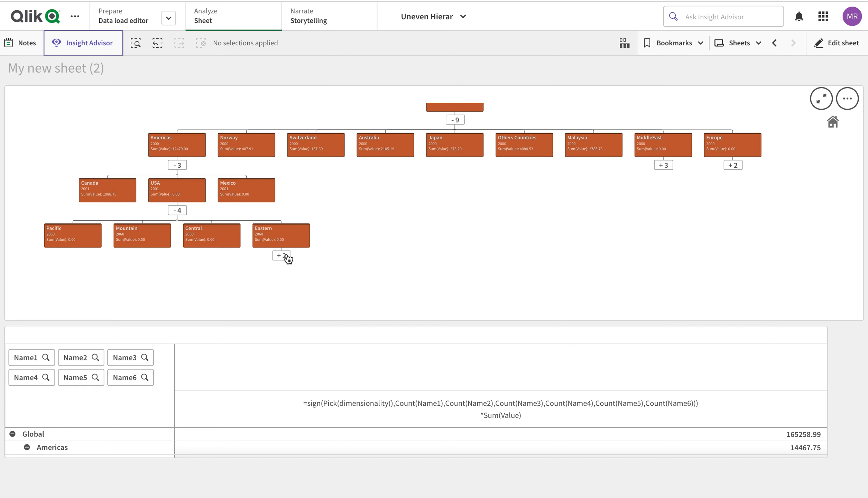
Reopen the sheet for editing and apply the unsaved changes of the pivot table.
click(837, 43)
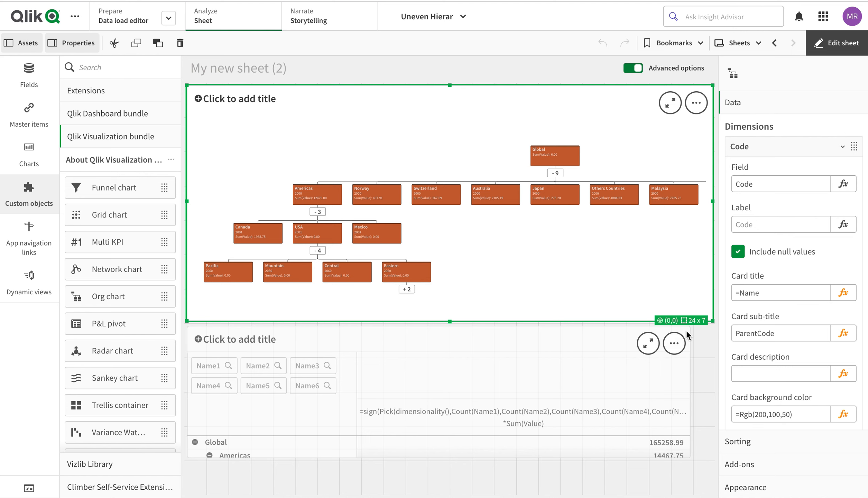
click(596, 373)
click(762, 306)
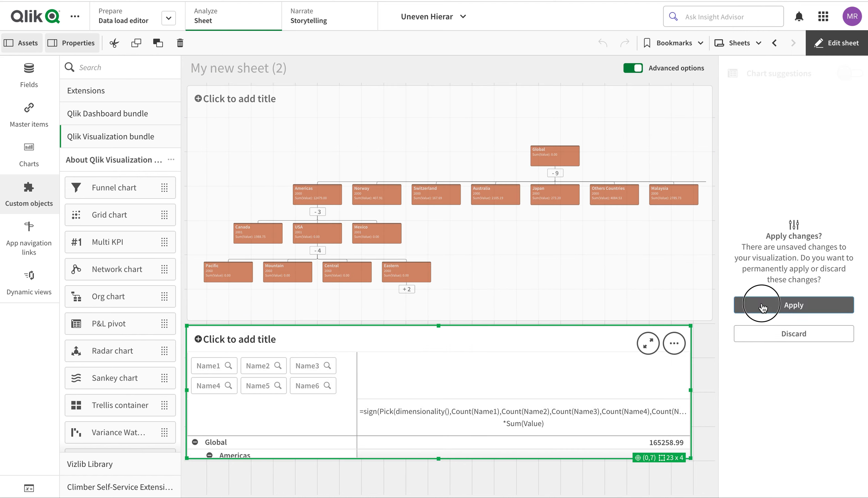
Copy the pivot table onto a newly created sheet and enlarge it there to 24 x 9 grid cells.
click(449, 367)
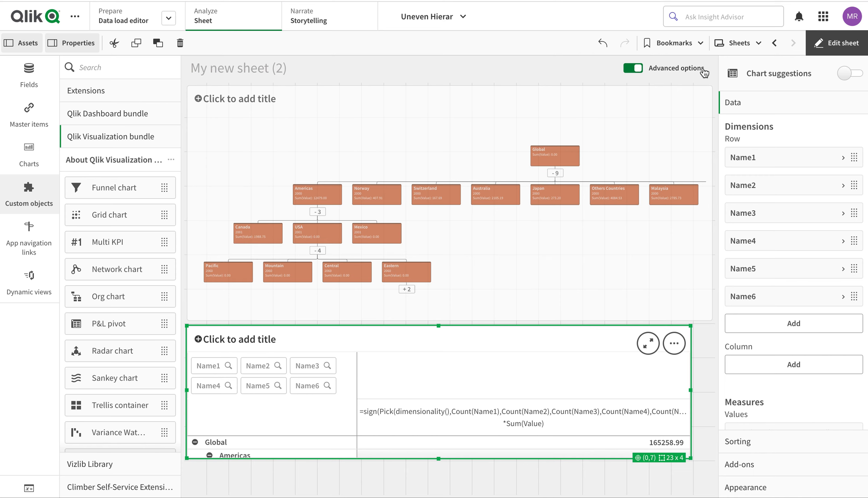
click(715, 205)
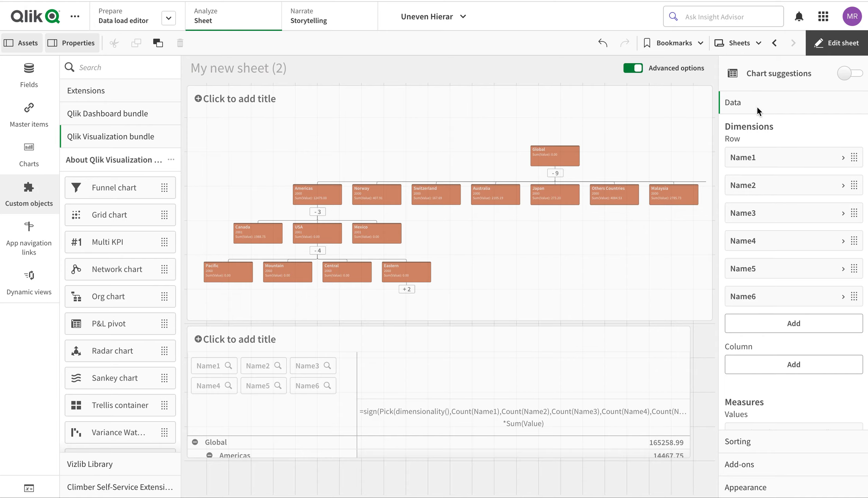
click(757, 51)
click(653, 281)
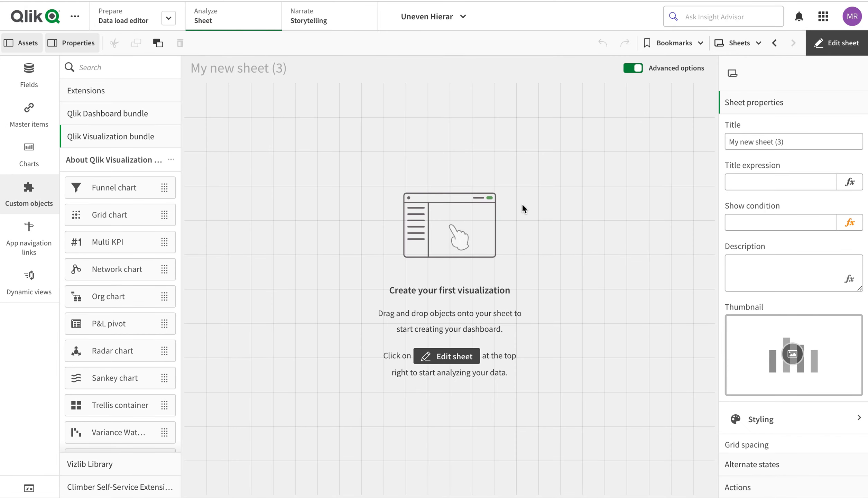
key(ctrl+v)
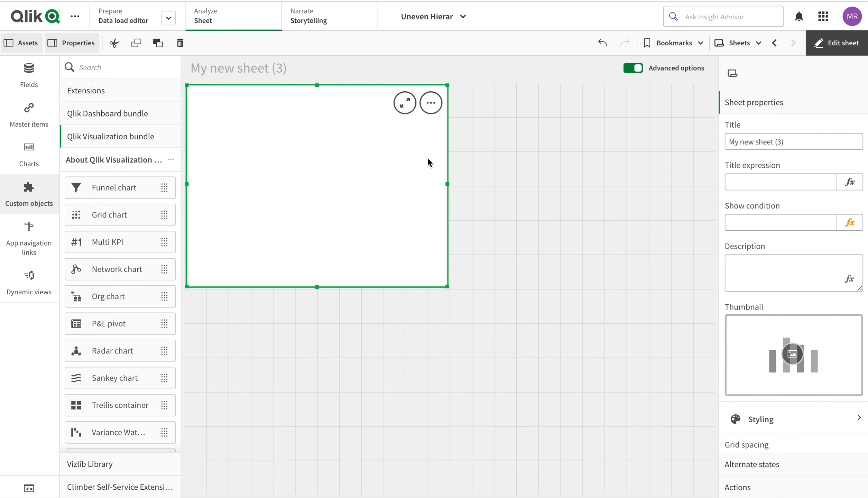
drag(447, 287, 714, 397)
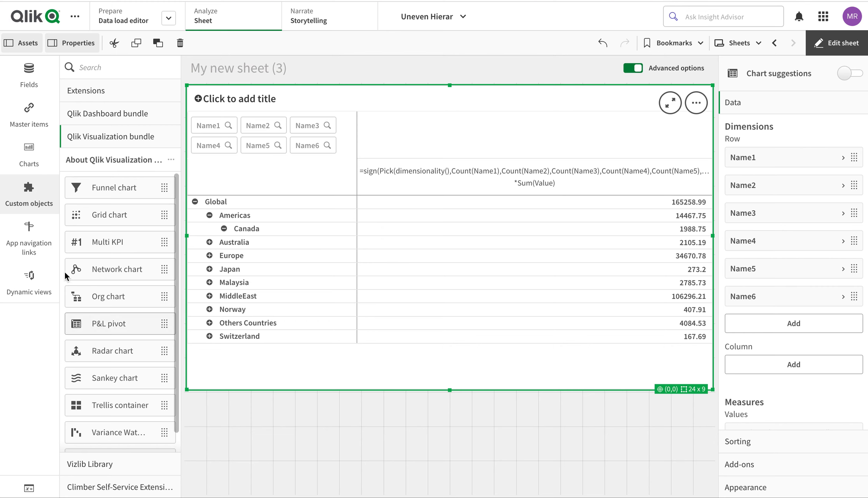
Convert the pivot table on the new sheet to a straight table, keeping its dimensions and measure.
click(29, 154)
scroll(98, 214, down, 5)
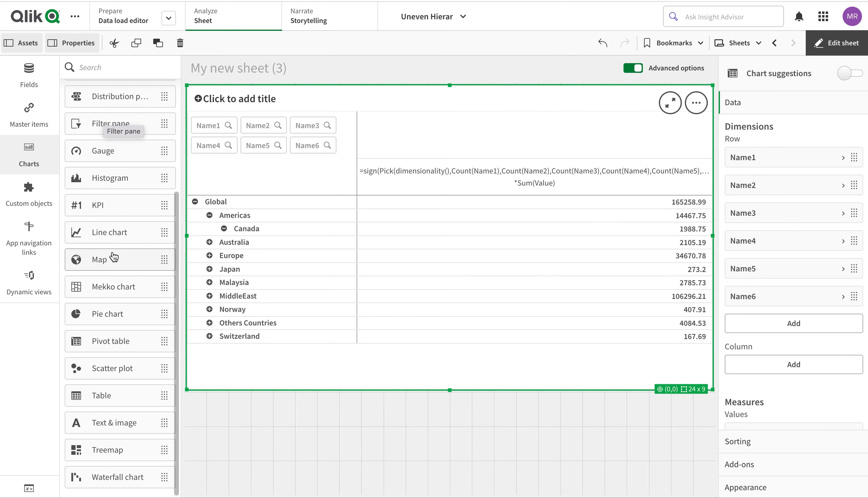
drag(100, 396, 461, 204)
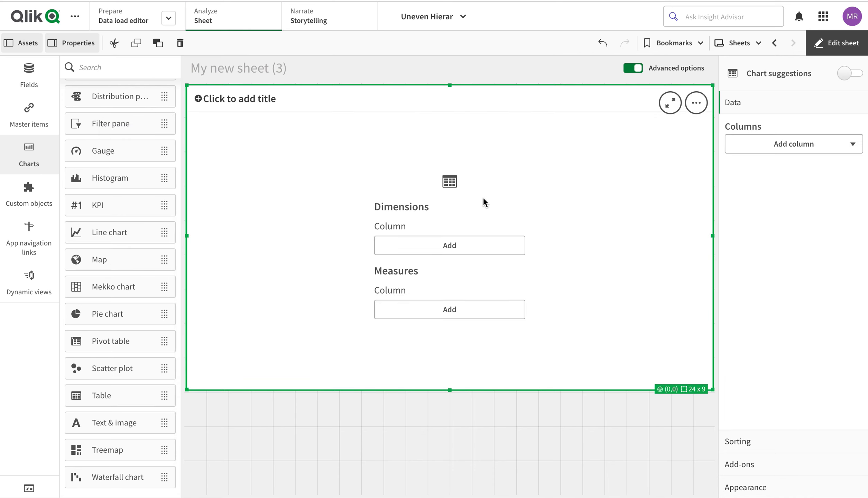
key(super+z)
drag(115, 394, 470, 246)
click(448, 236)
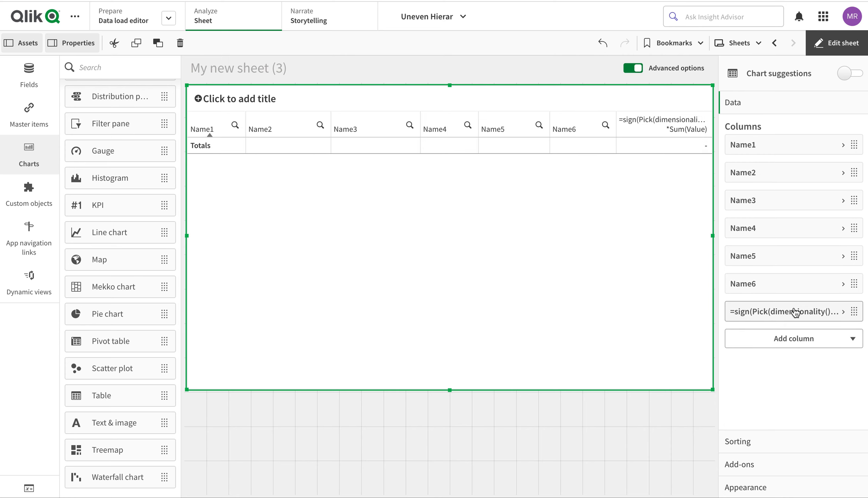
Set the table's measure expression to =Sum(Value) and check the table's rows outside edit mode.
click(795, 312)
click(841, 347)
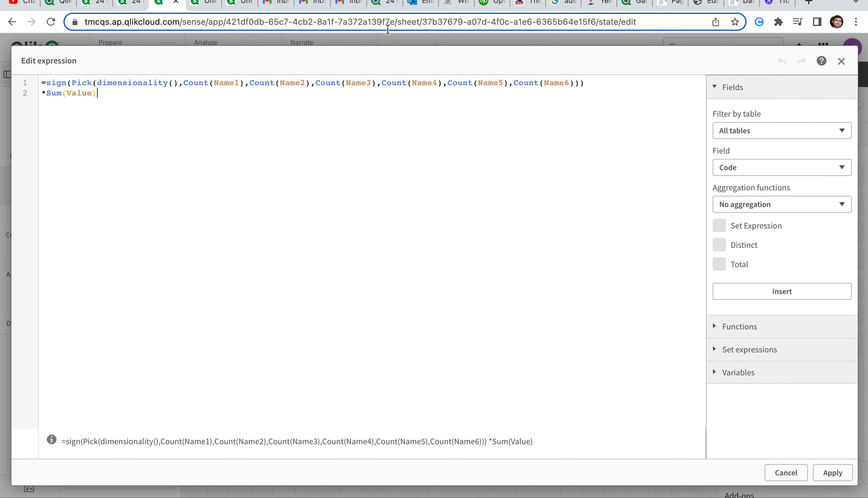
click(48, 54)
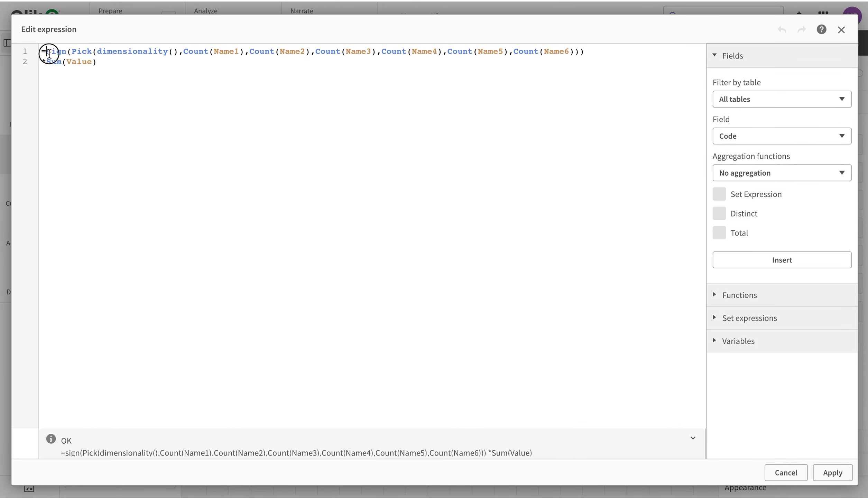
key(shift+Down)
key(BackSpace)
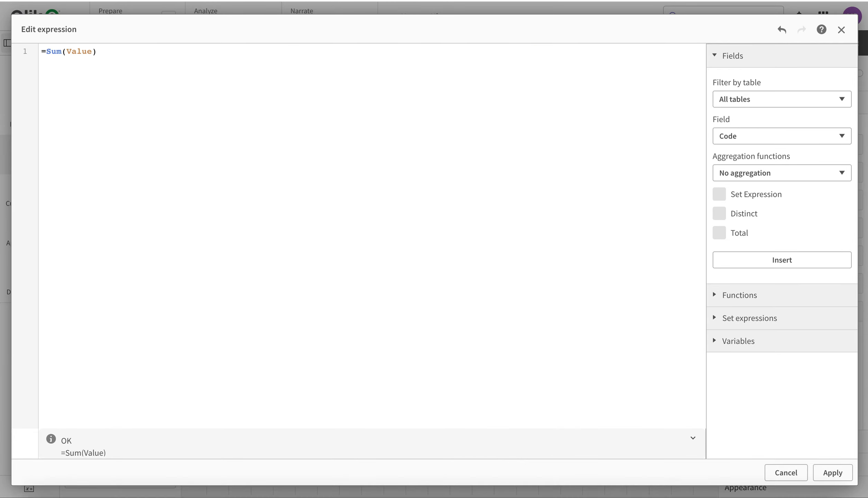
click(833, 471)
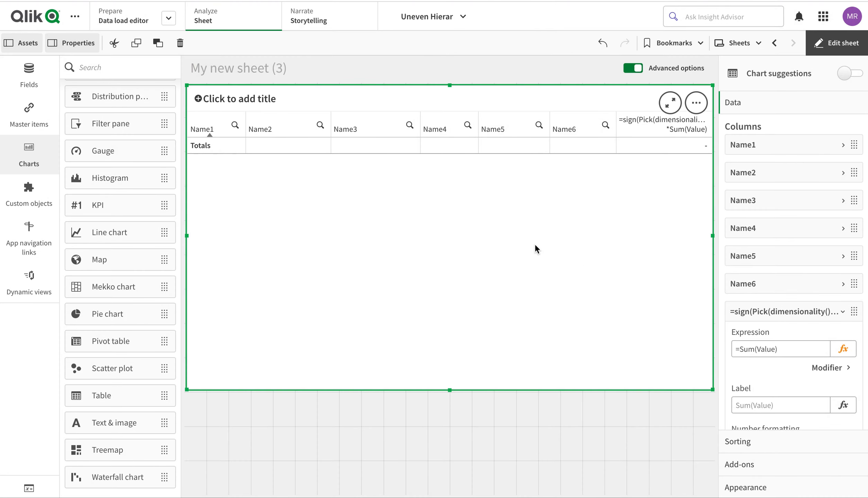
click(835, 43)
scroll(527, 261, down, 1)
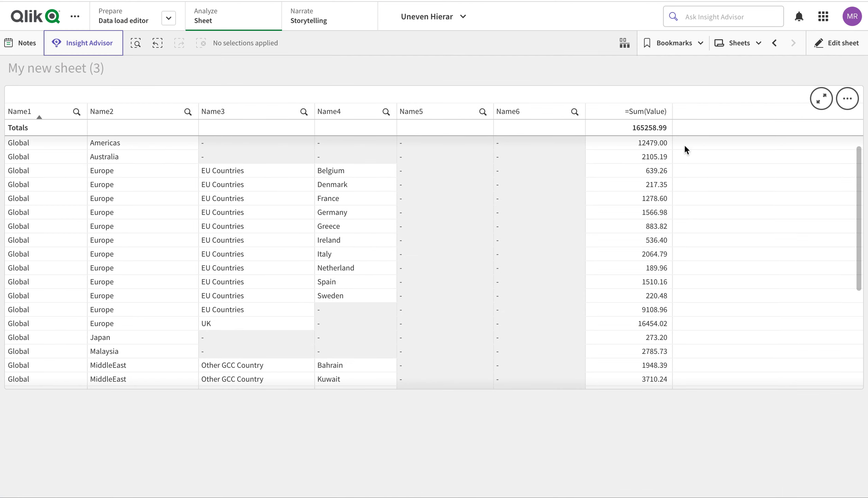
Reopen the sheet for editing and shorten the table to 24 x 7 grid cells.
click(824, 52)
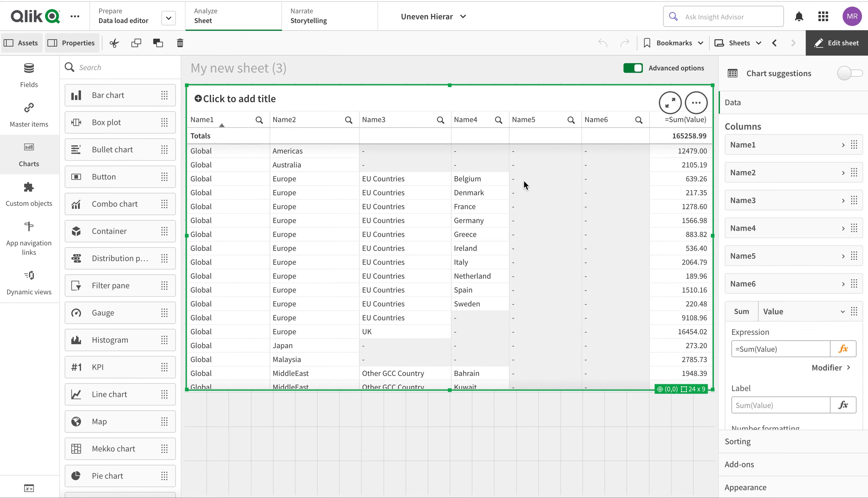
click(795, 315)
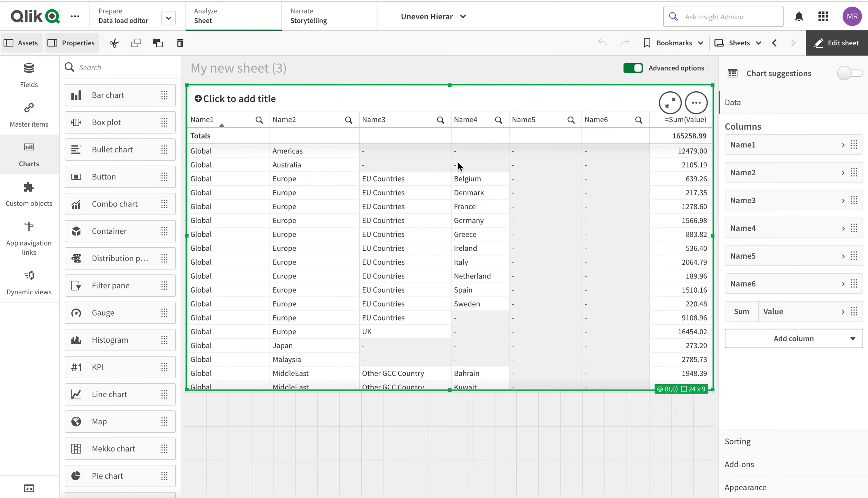
click(453, 390)
drag(453, 394, 450, 308)
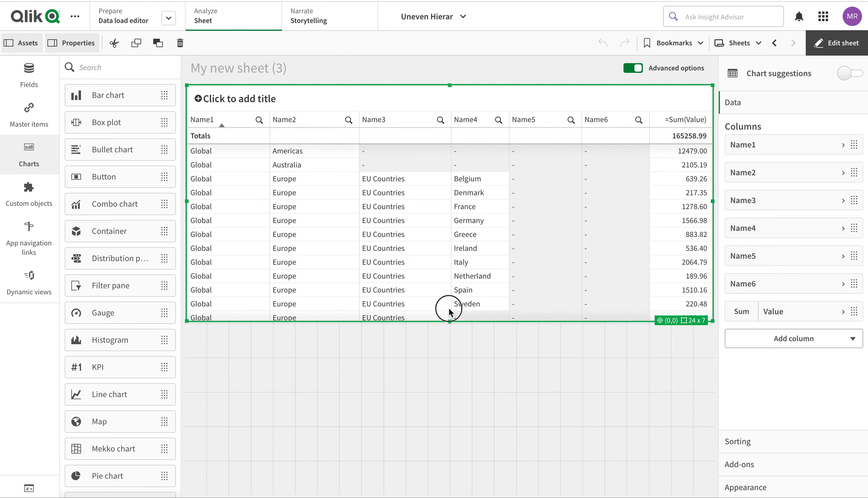
Place a bar chart of 12 x 5 grid cells in the empty area below the table.
mouse_move(137, 100)
mouse_down()
mouse_move(401, 325)
mouse_move(128, 95)
mouse_up()
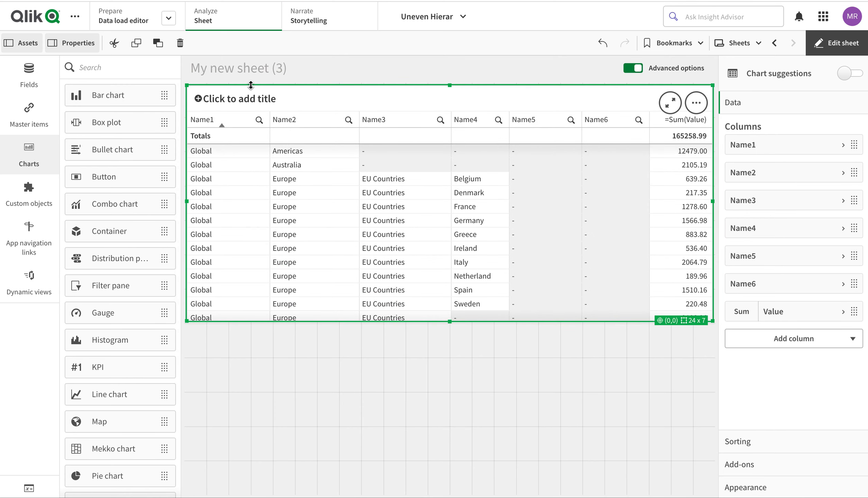
click(120, 99)
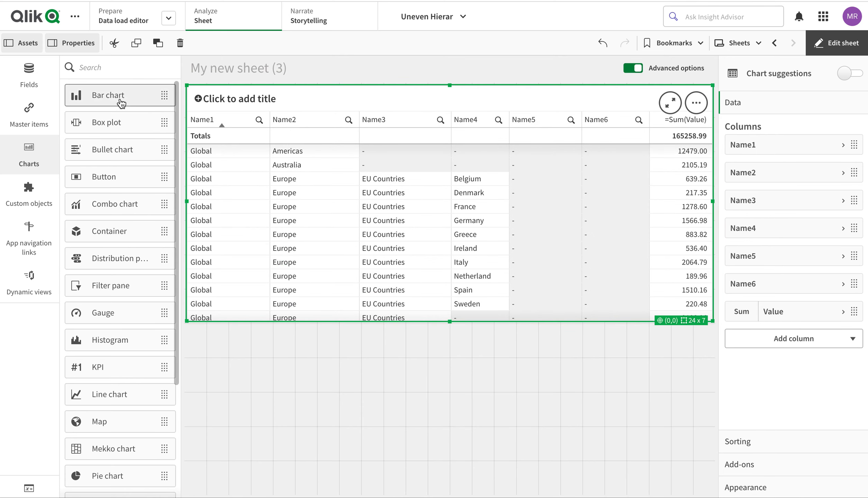
click(99, 124)
drag(99, 124, 315, 380)
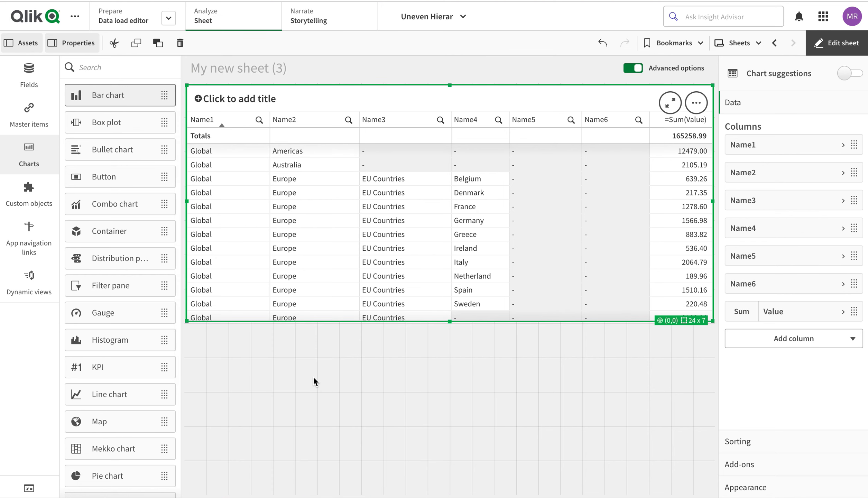
Start a drill-down master dimension containing the fields Name1, Name2, Name3, Name4, Name5 and Name6 in that order.
click(39, 117)
click(123, 91)
click(120, 114)
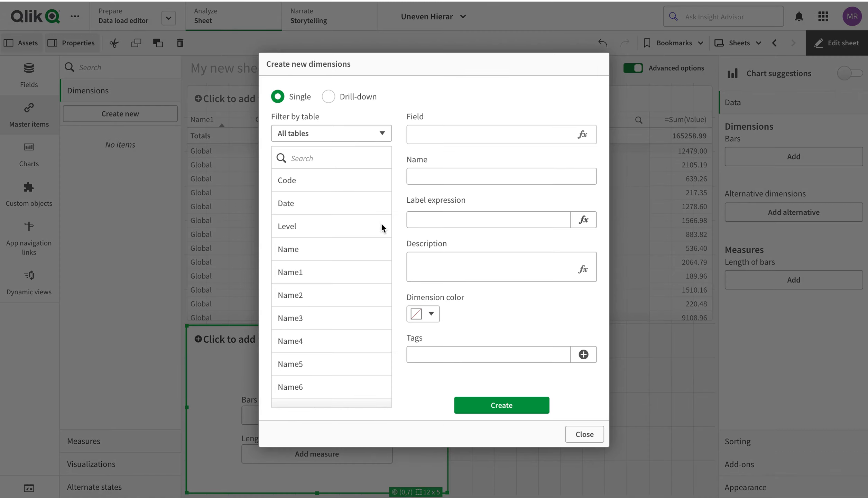
click(328, 97)
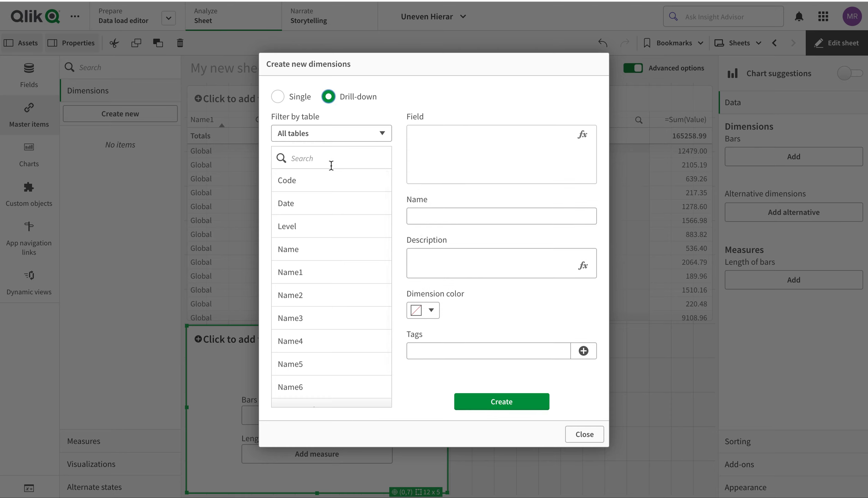
click(309, 272)
click(307, 296)
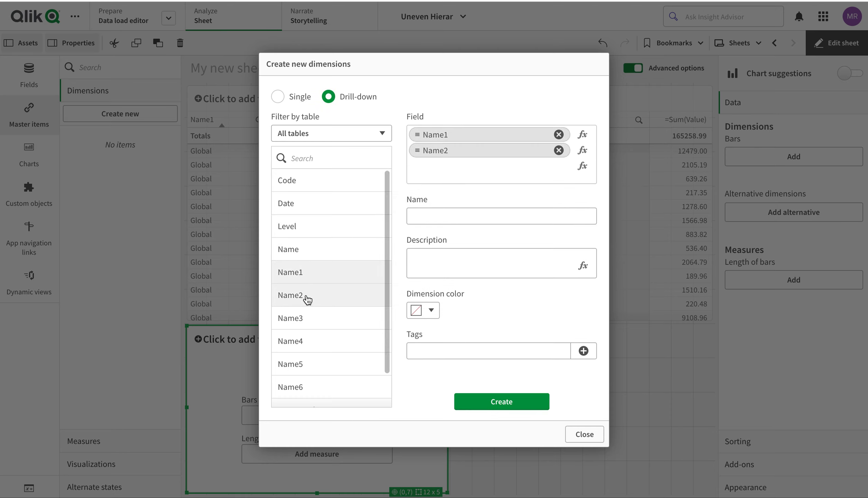
click(305, 318)
click(305, 341)
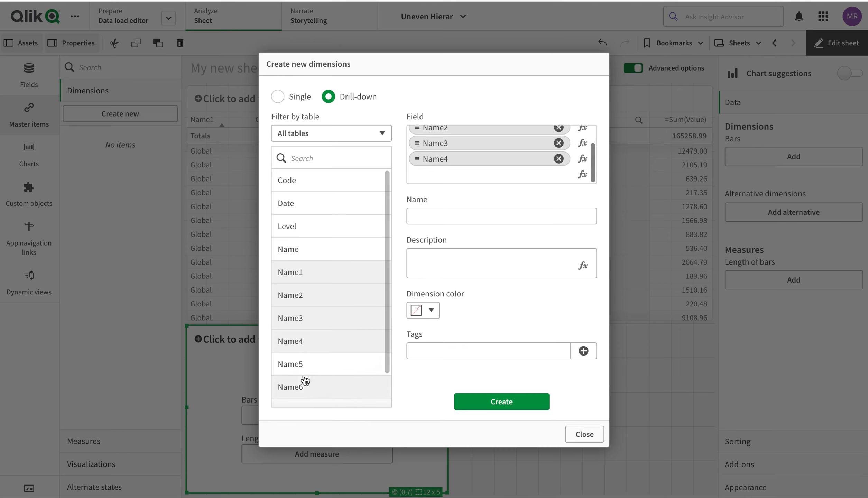
scroll(536, 178, up, 2)
scroll(536, 177, down, 2)
click(328, 363)
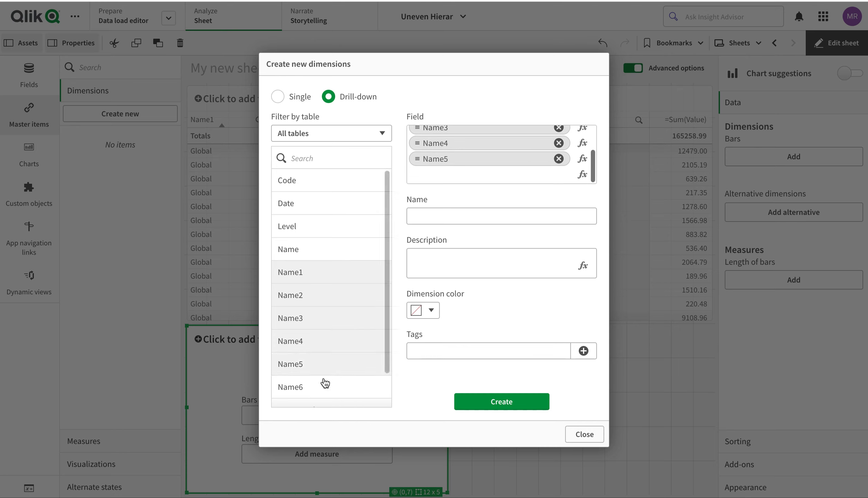
click(326, 380)
Name the drill-down dimension Regional Hier, create it and close the dialog.
click(476, 216)
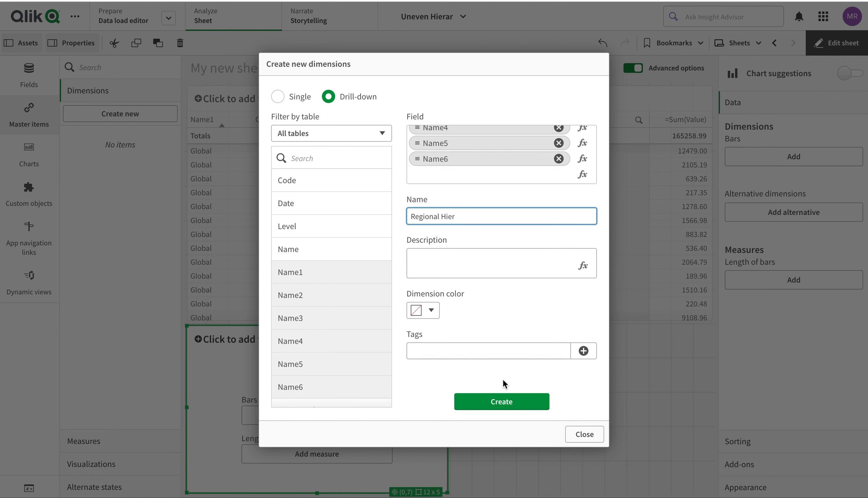
click(504, 402)
click(575, 435)
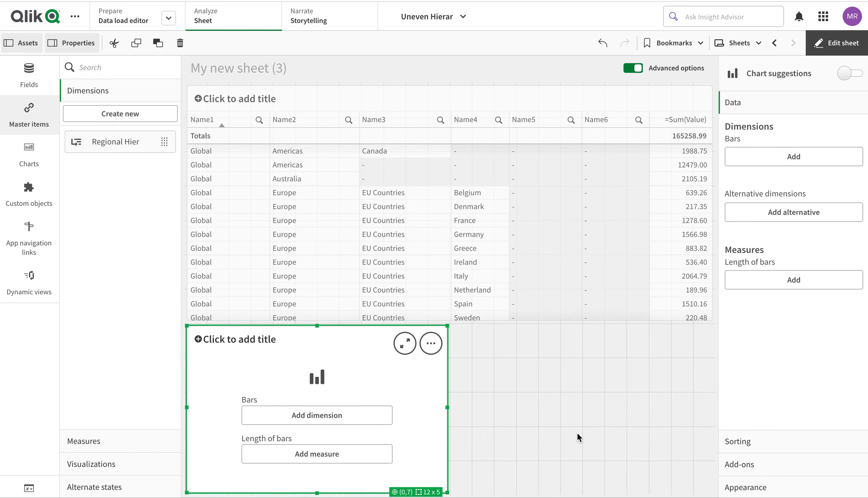
Give the bar chart the Regional Hier dimension and a Sum(Value) measure, and finish editing the sheet.
drag(122, 141, 309, 437)
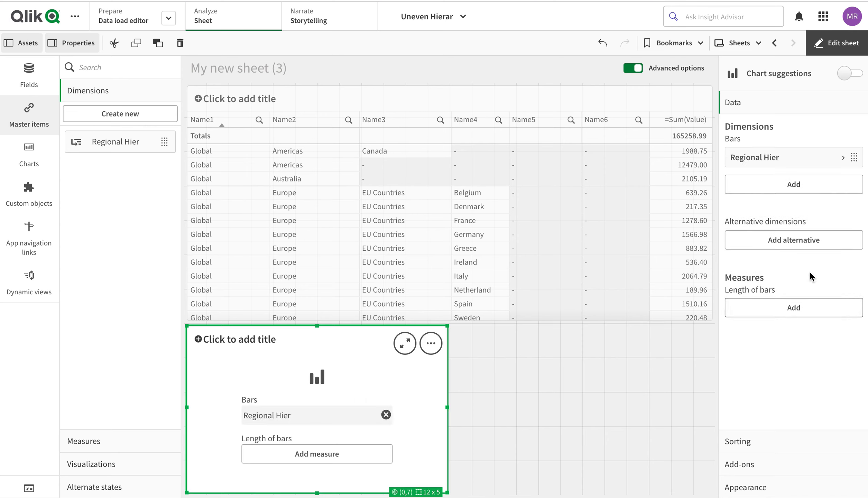
click(775, 312)
text(sum)
key(BackSpace)
key(BackSpace)
key(BackSpace)
text(c)
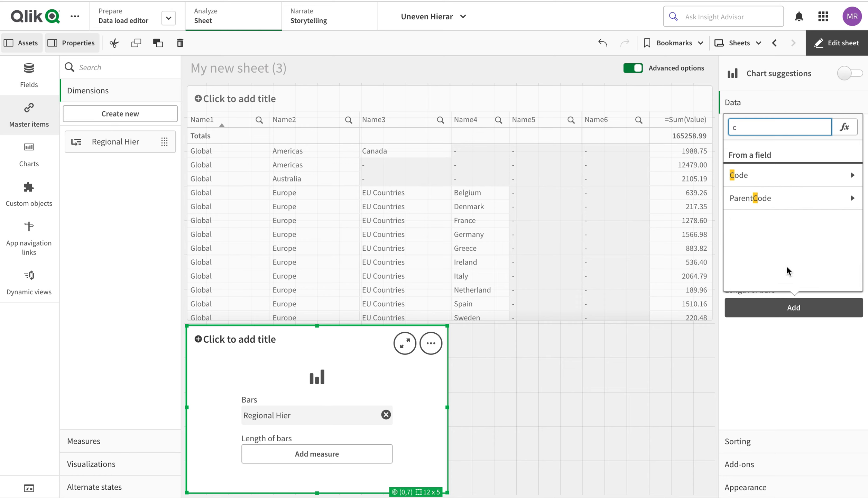
key(BackSpace)
text(va)
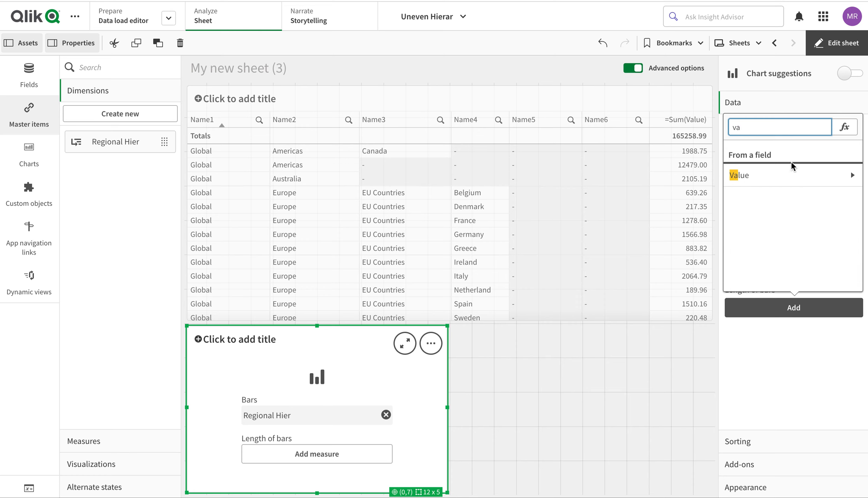
click(792, 173)
click(758, 173)
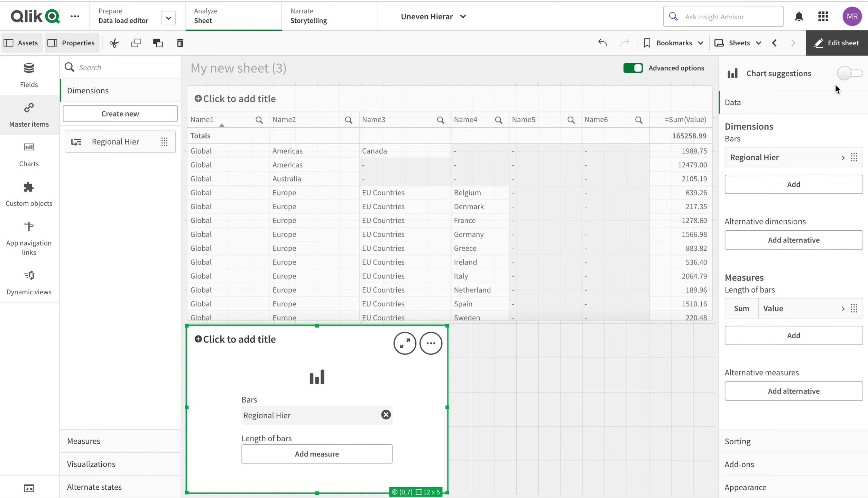
click(857, 50)
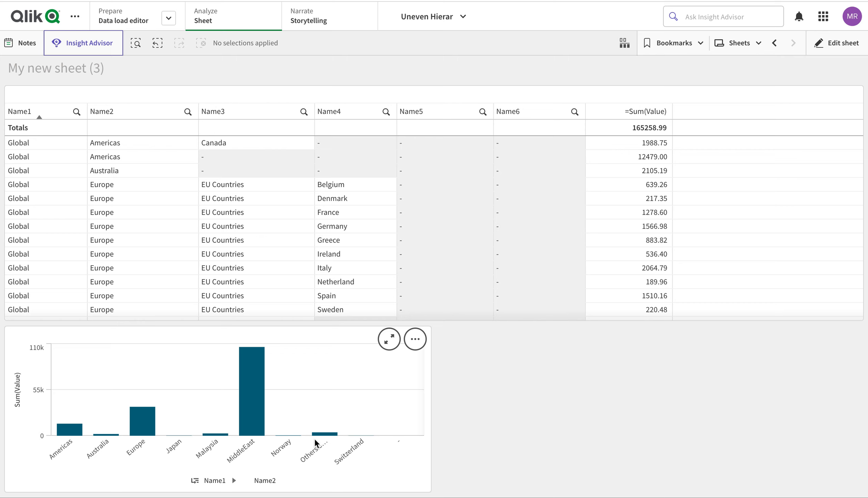
Drill the bar chart down into Americas and try to select the unnamed grey bar.
click(73, 430)
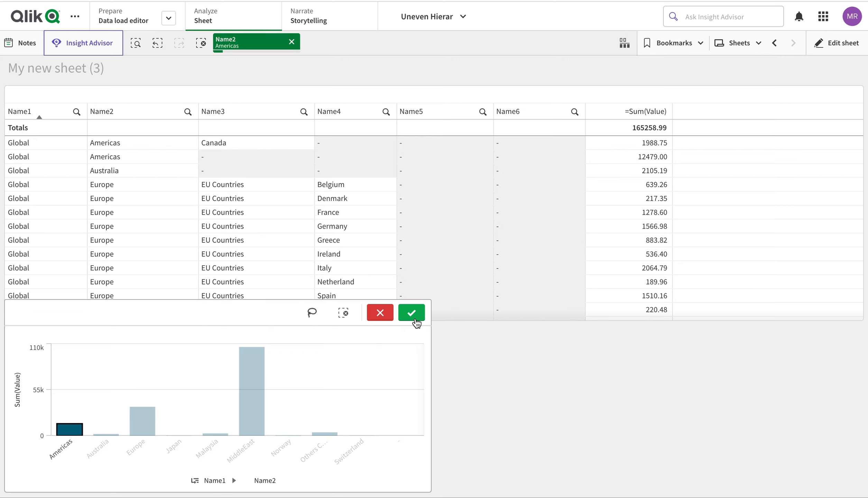
click(417, 318)
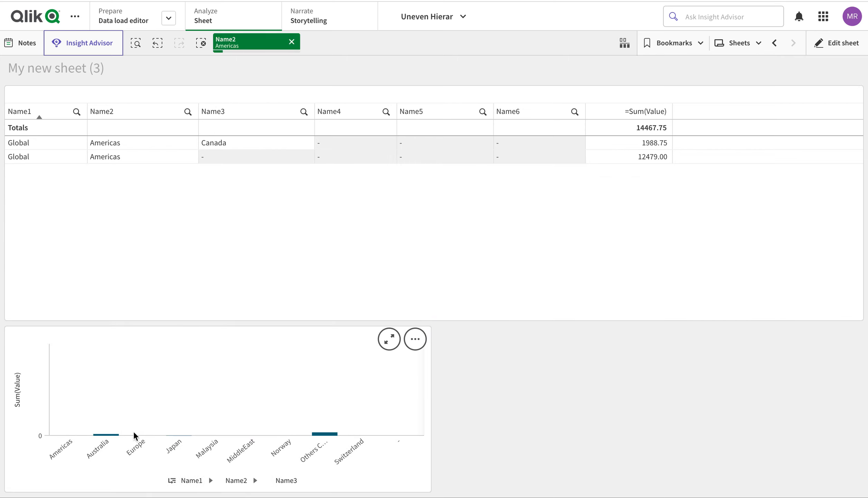
click(182, 420)
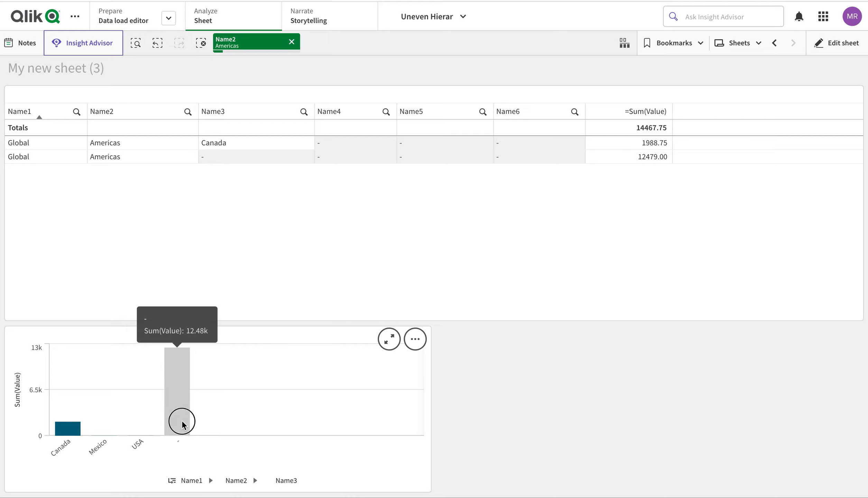
click(378, 315)
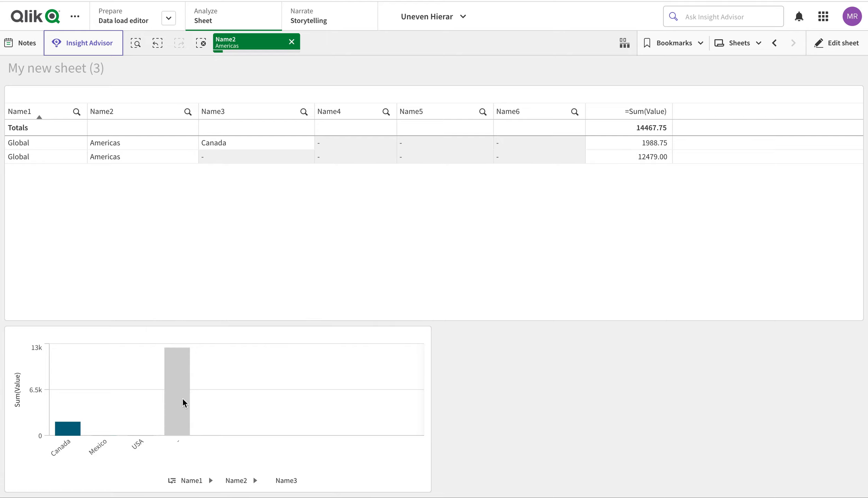
mouse_move(183, 425)
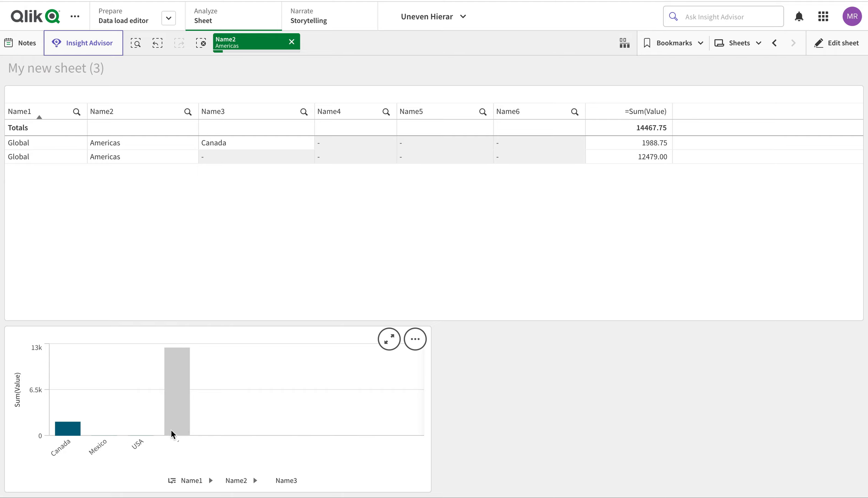
Select Canada in the bar chart, confirm it, and clear the Name3 selection again.
click(62, 429)
click(401, 317)
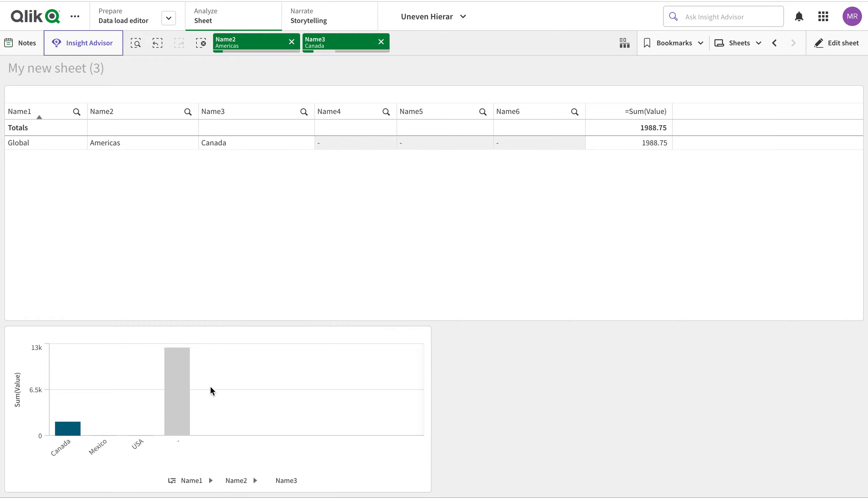
click(381, 41)
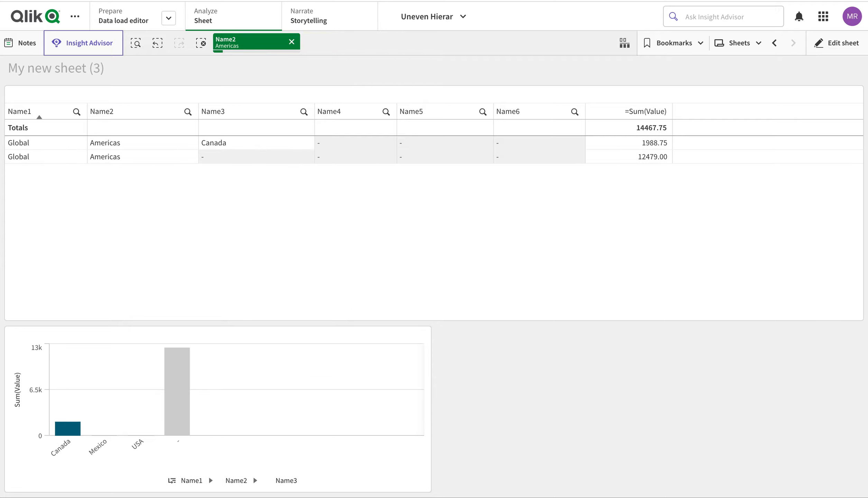
Rename the Hierarchy table label to Hierarchy_temp in the data load script.
click(844, 43)
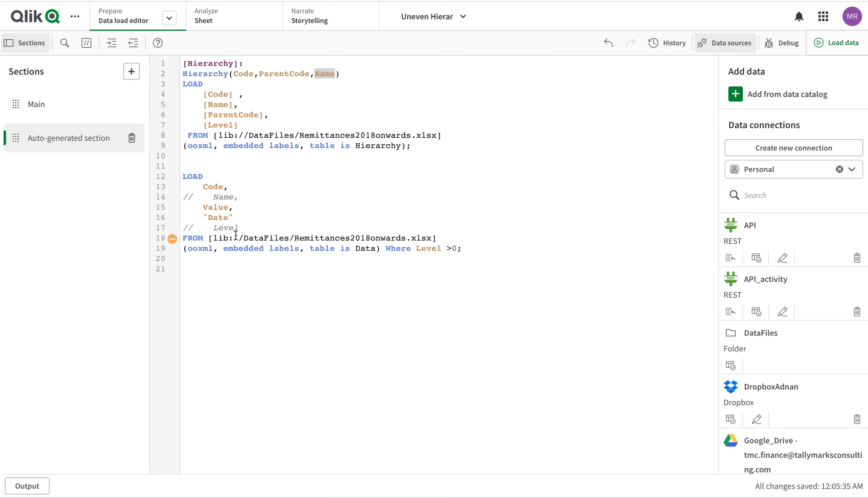
click(207, 282)
click(234, 63)
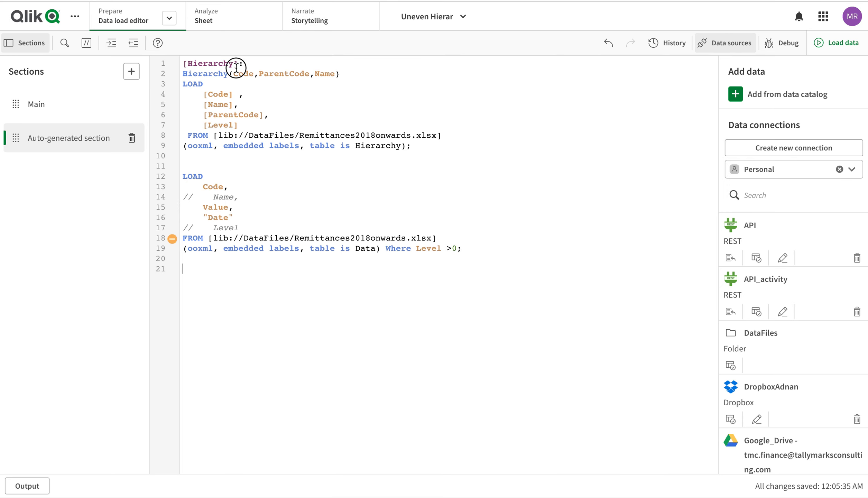
text(_temp)
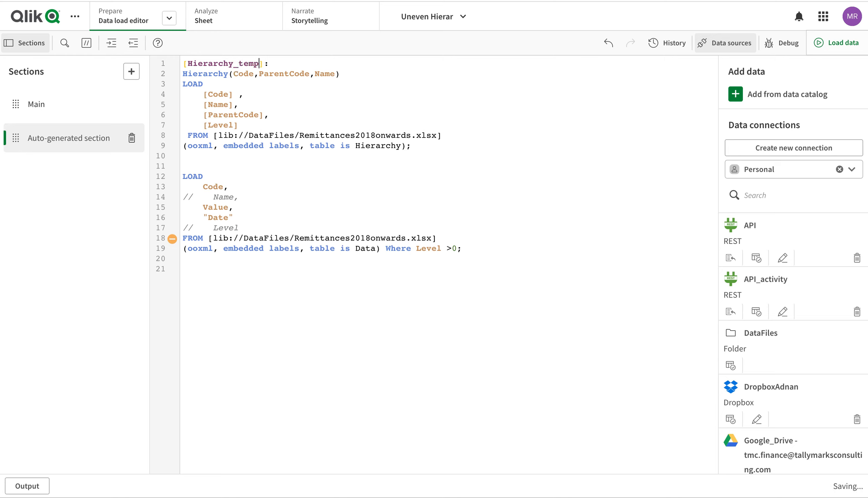
Begin a new Load statement at the end of the script with the Code, Name, ParentCode and Level fields copied from the hierarchy load.
click(229, 286)
text(Load)
drag(203, 94, 237, 121)
key(ctrl+c)
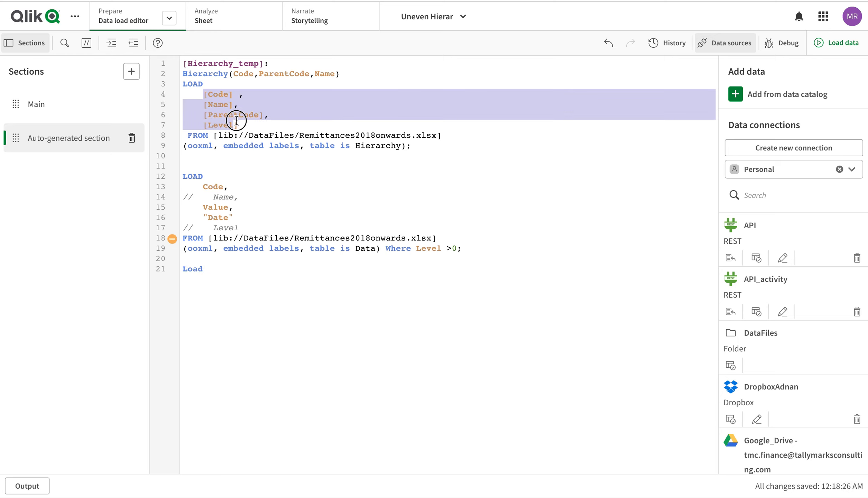
click(215, 268)
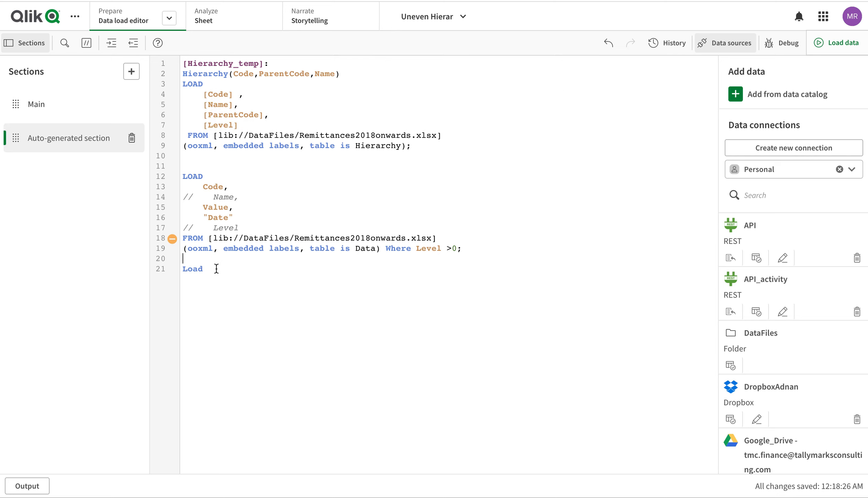
key(Return)
key(ctrl+v)
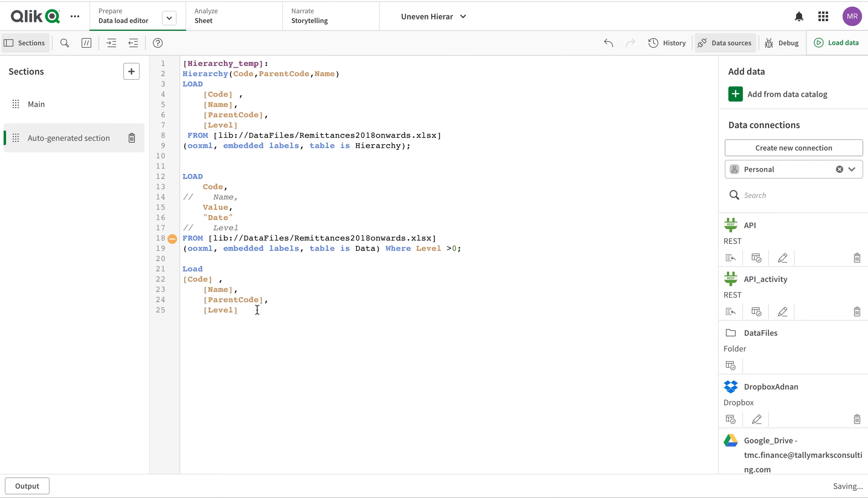
Extend the new load's field list with Name1, Name2, Name3, Name4, Name5 and Name6 on separate lines.
text(,)
text(Name1,)
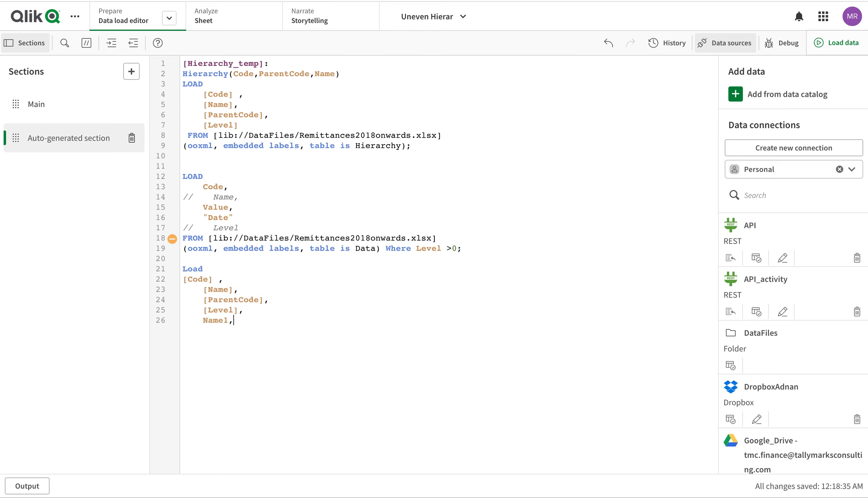
text(Name32.)
key(Return)
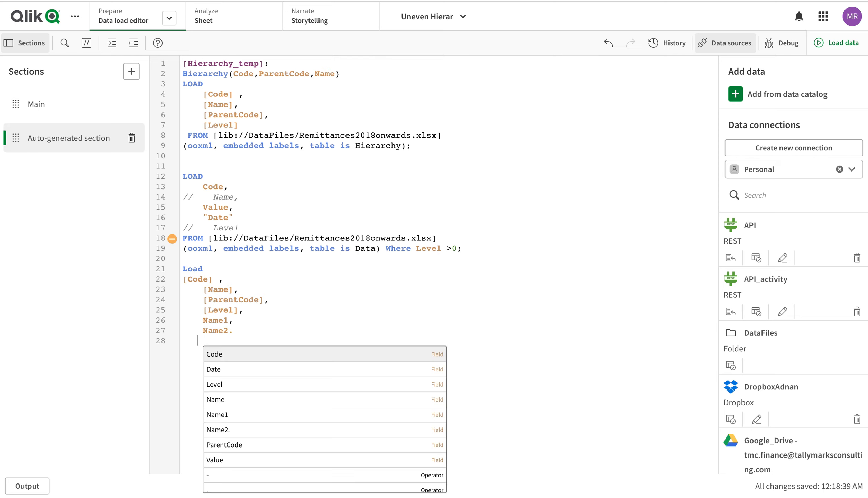
key(BackSpace)
key(BackSpace)
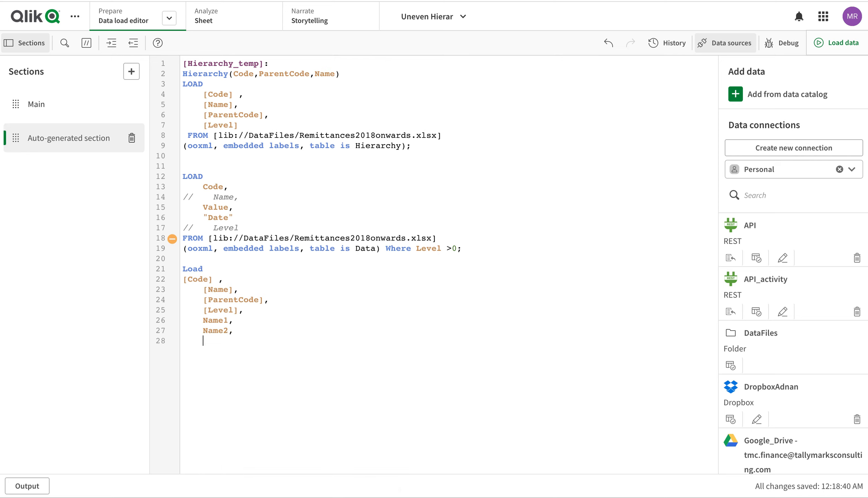
text(Name3,)
key(Return)
text(Name4,)
key(Return)
text(Name5,)
key(Return)
text(Name)
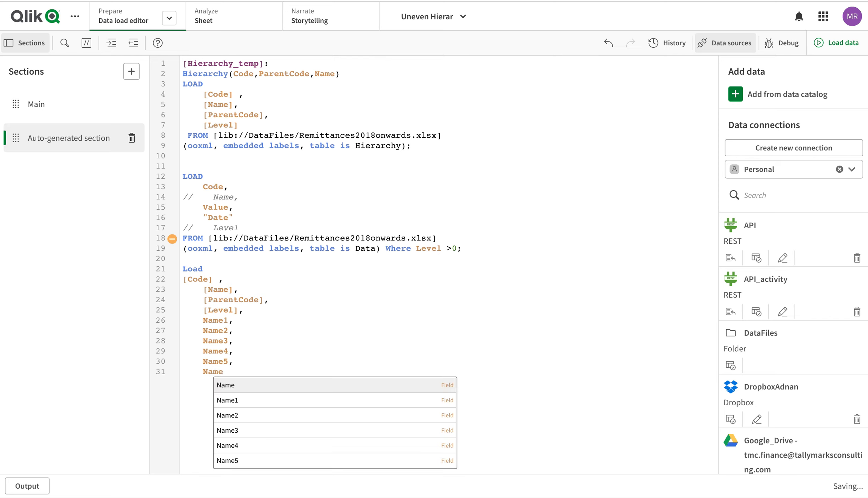
text(6)
Comment out the Level field line in the new Load statement.
click(247, 317)
key(Return)
key(Return)
key(BackSpace)
key(BackSpace)
key(BackSpace)
key(BackSpace)
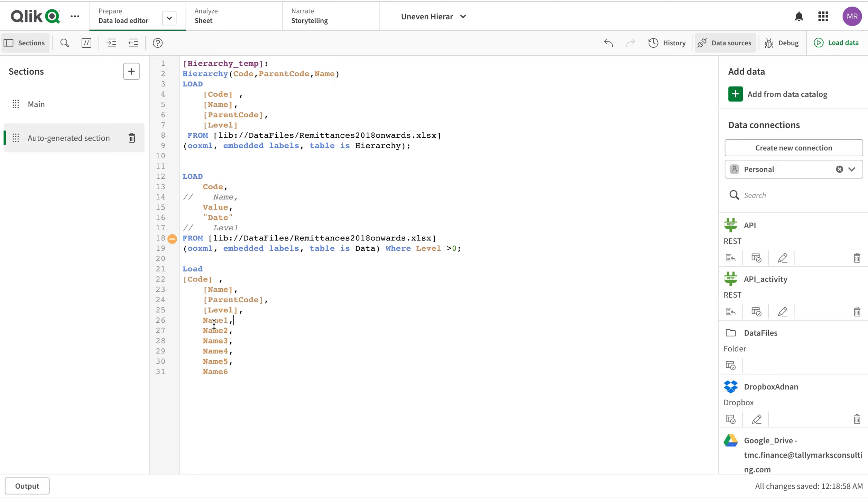
click(185, 310)
key(ctrl+k)
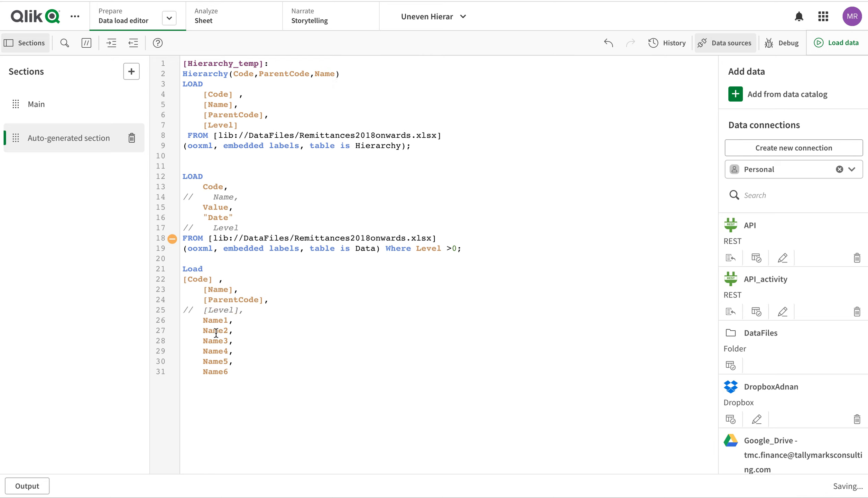
Make the new Load statement read from Resident [Hierarchy_temp] after the Name6 field.
click(229, 371)
key(Return)
text(Resident)
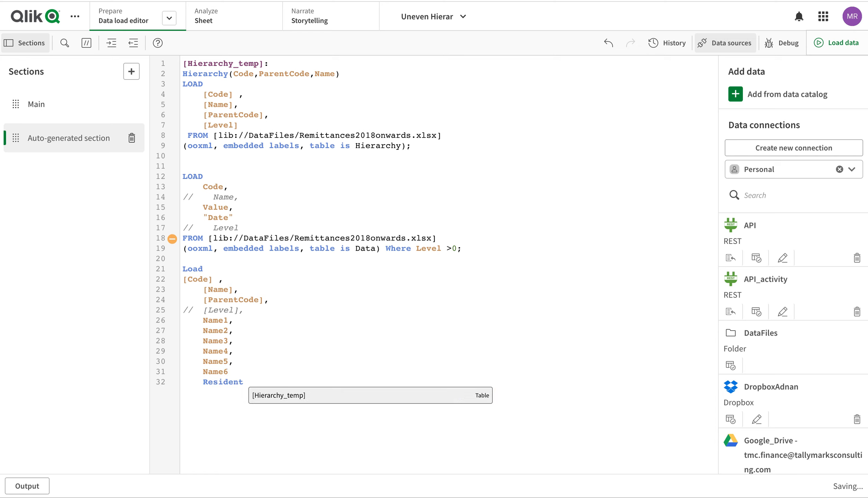
key(Return)
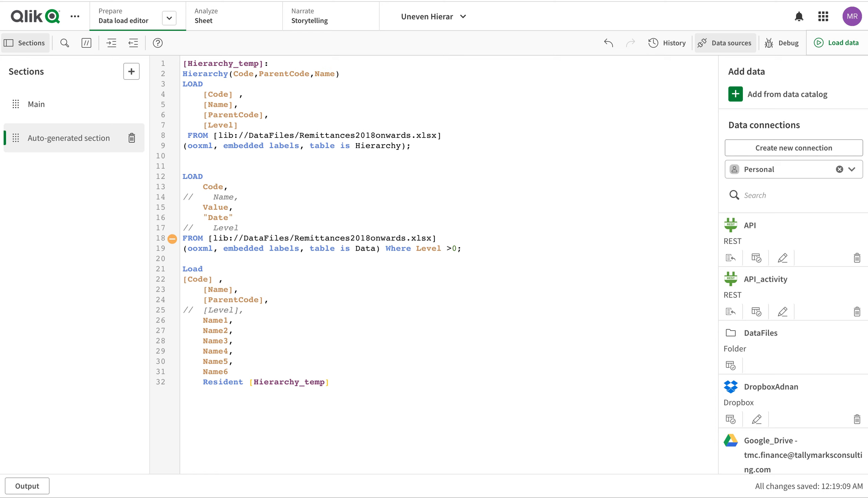
Label the new resident load Hierarchy: on its own line above the Load keyword.
click(182, 259)
key(Return)
text(Hi)
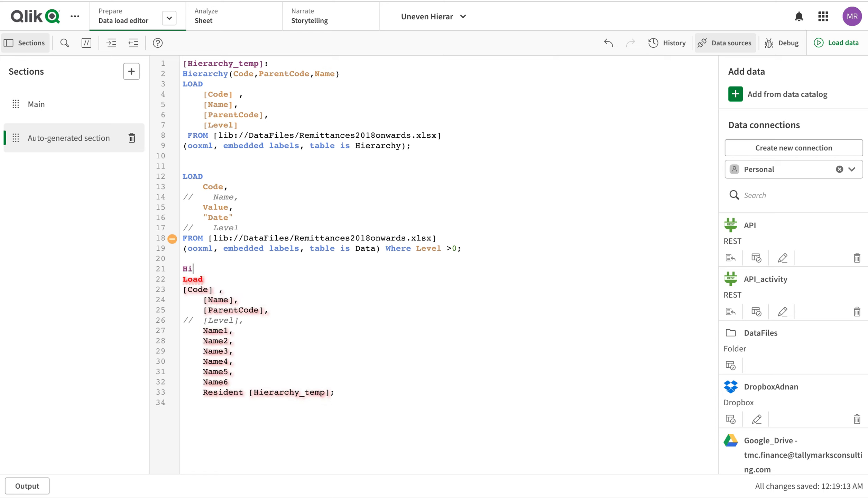
key(Return)
text(:)
Add the statement Drop Table Hierarchy_temp; at the end of the script, load the data and close the progress dialog.
click(213, 404)
key(Return)
key(Return)
text(Drop Table)
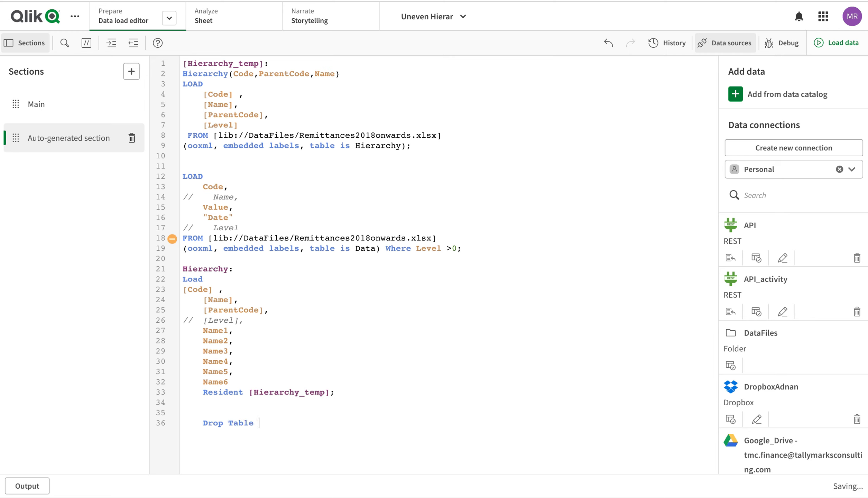
text( Hierarchy)
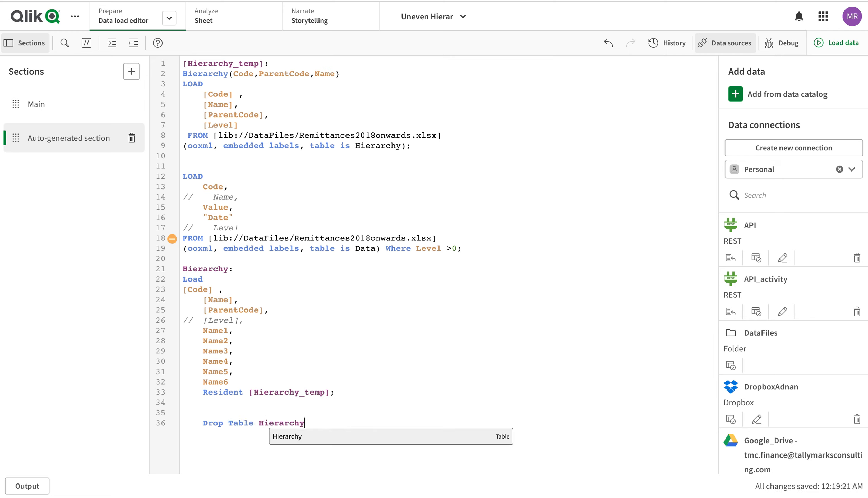
text(_temp;)
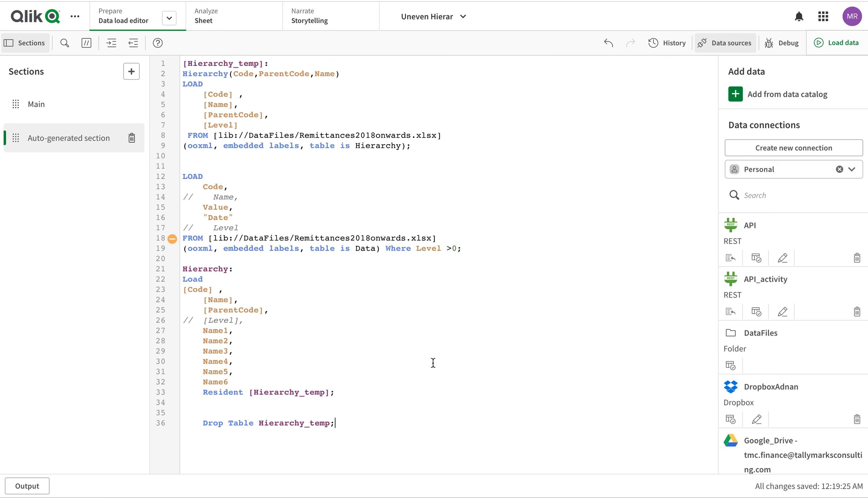
click(823, 44)
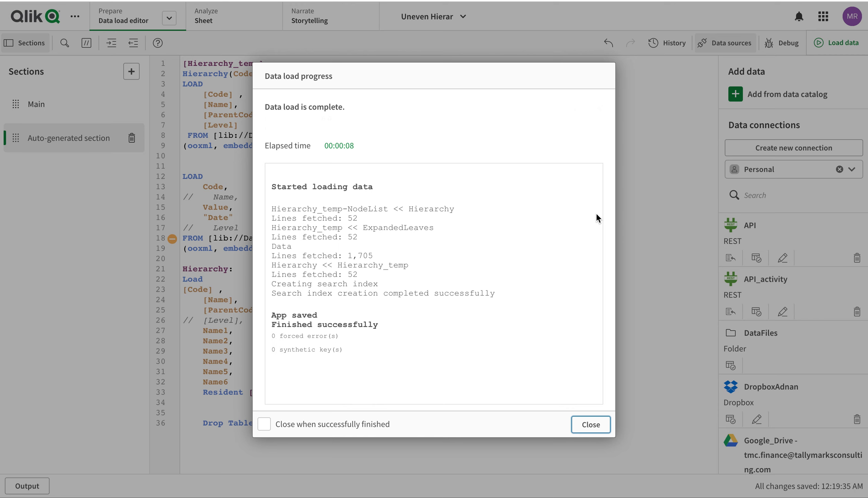
click(591, 424)
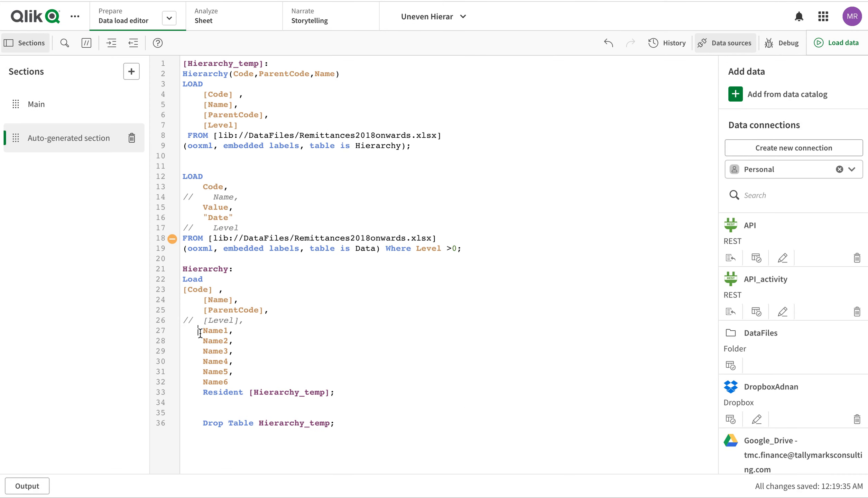
Replace the Name1 field in the resident load with the expression if( isnull(Name1),Name,Name1) AS Name1.
click(201, 333)
text(if()
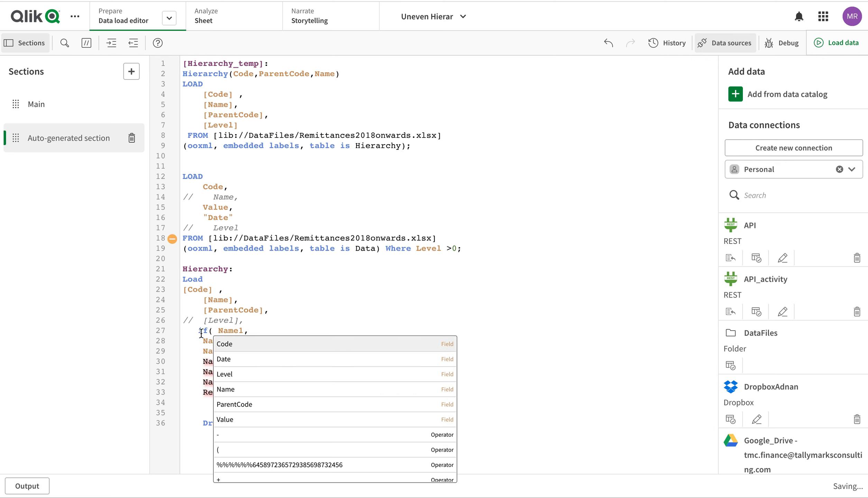
click(243, 331)
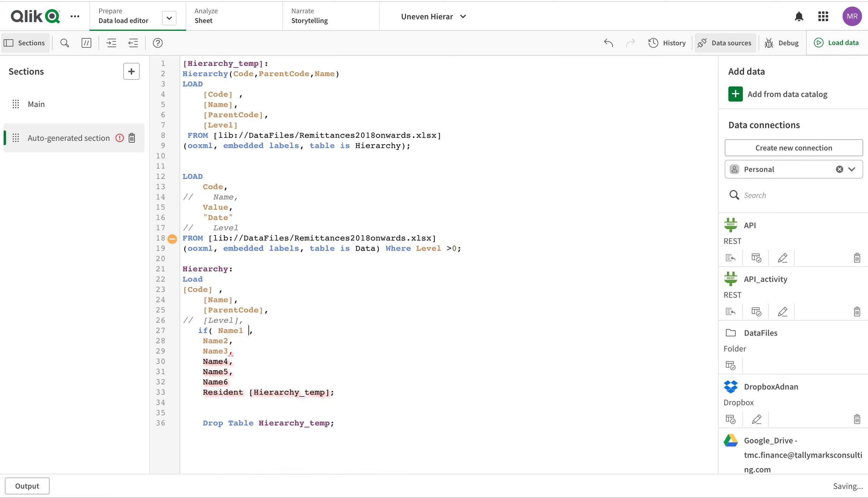
click(218, 331)
text(isnull()
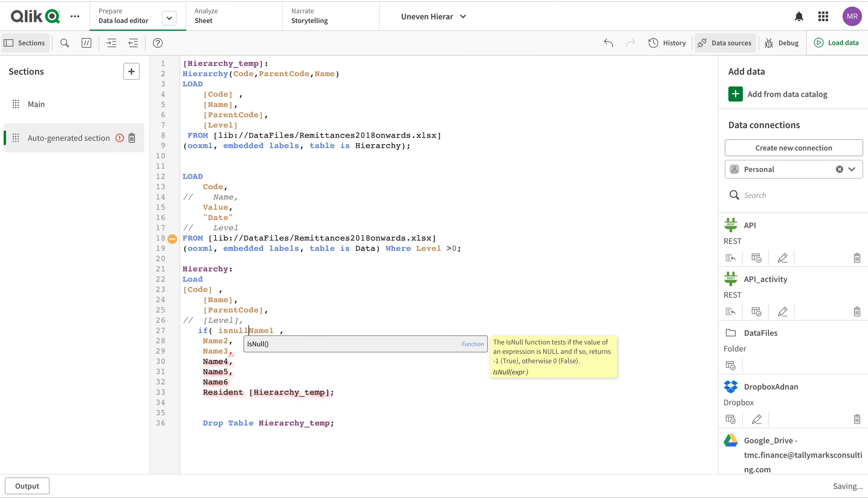
click(280, 330)
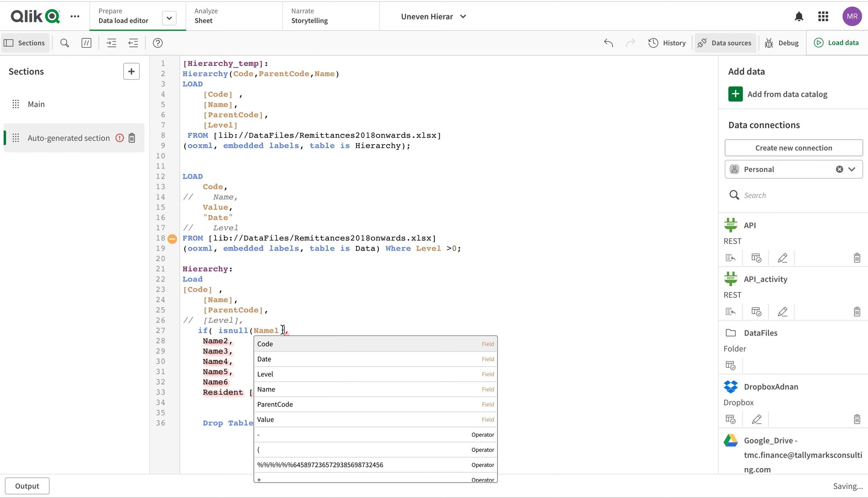
text(),Name)
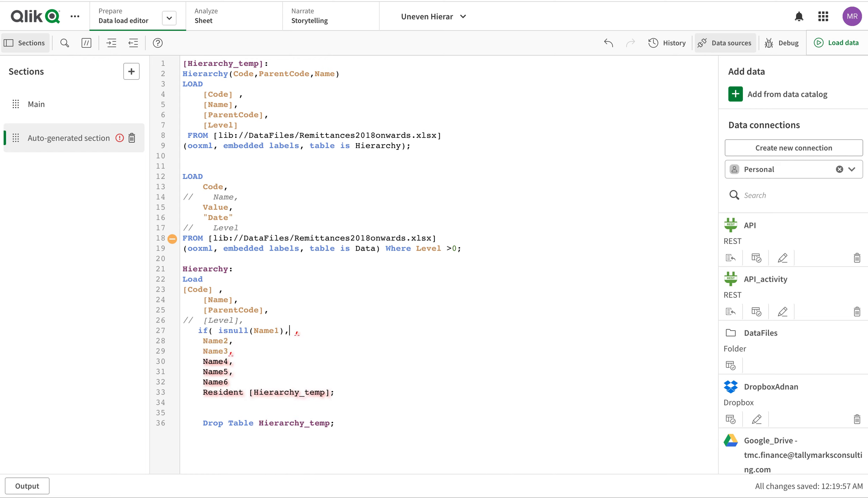
text(,Name1)
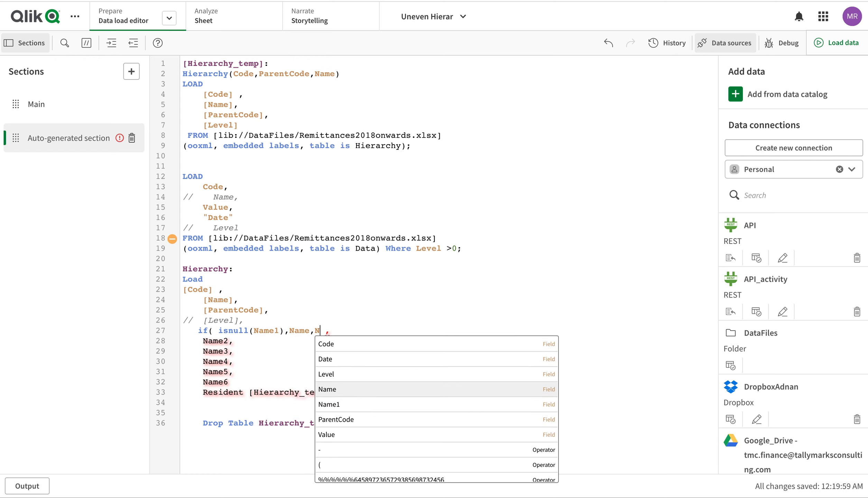
text())
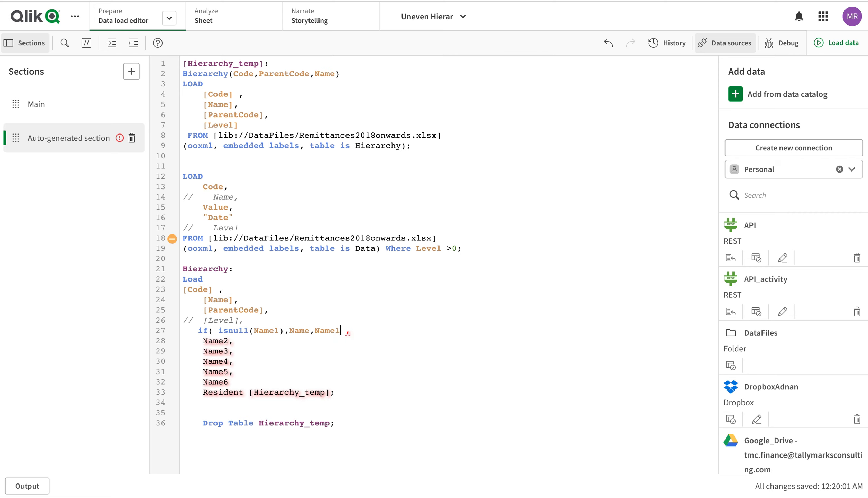
text( AS Name2)
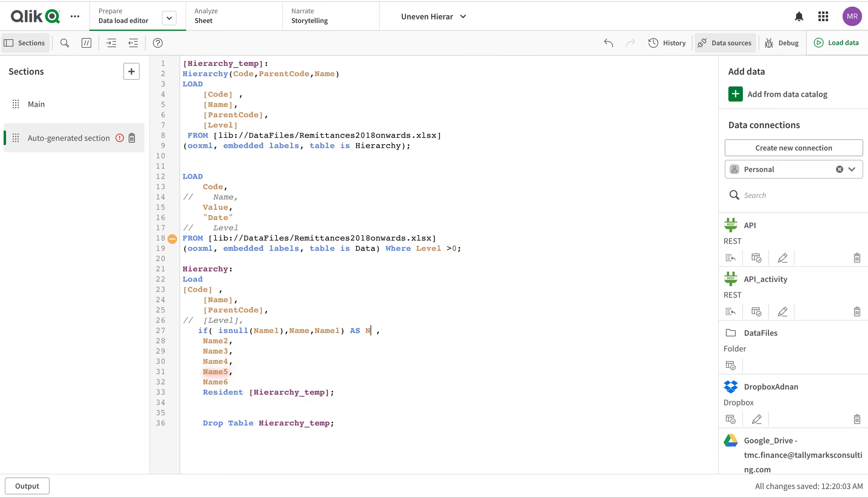
key(BackSpace)
text(1)
Replace the Name2 to Name6 lines with six copies of the Name1 if expression, each on its own line.
drag(196, 329, 412, 330)
key(ctrl+c)
key(Right)
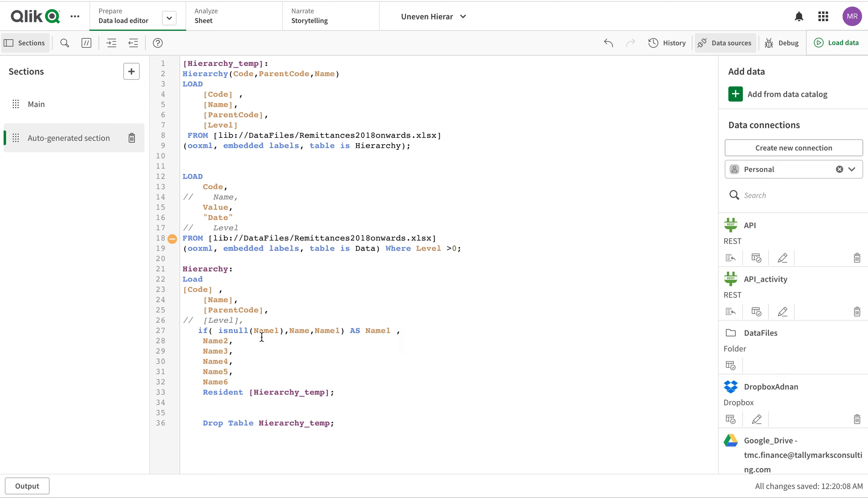
drag(201, 341, 254, 379)
key(ctrl+v)
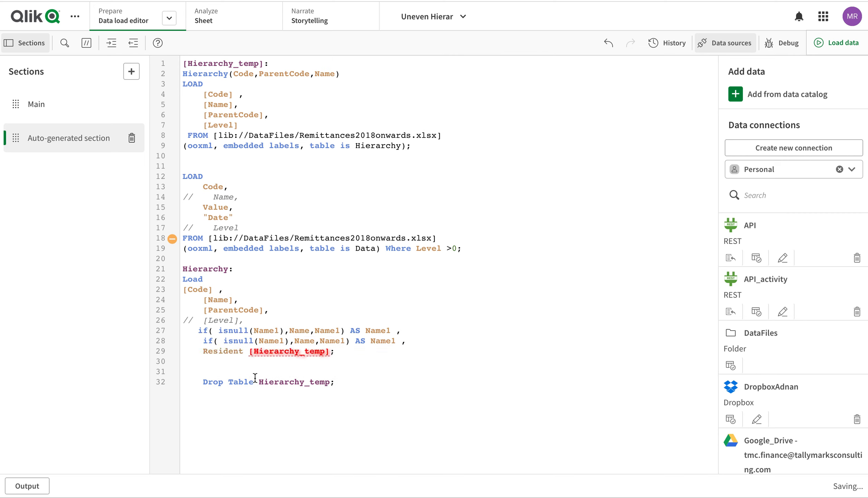
key(Return)
key(ctrl+v)
key(Return)
key(ctrl+v)
key(Return)
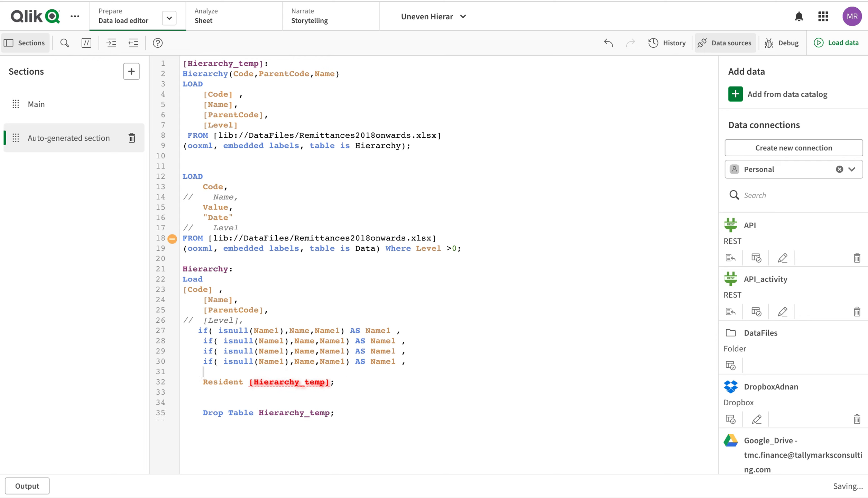
key(ctrl+v)
key(Return)
key(ctrl+v)
key(Return)
key(ctrl+v)
Change the isnull arguments in the first five copied lines to Name2, Name3, Name4, Name5 and Name6 in order.
click(287, 343)
key(BackSpace)
text(2)
key(Down)
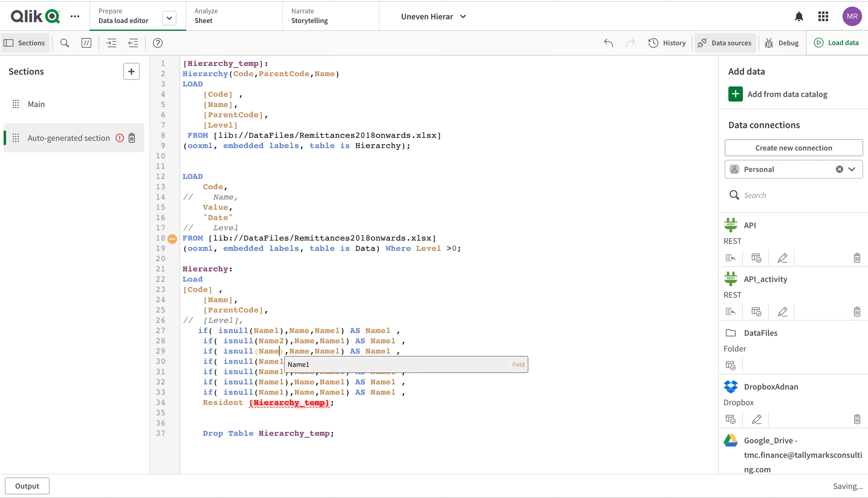
key(BackSpace)
text(3)
key(Down)
key(BackSpace)
text(4)
key(Down)
key(BackSpace)
text(5)
key(Down)
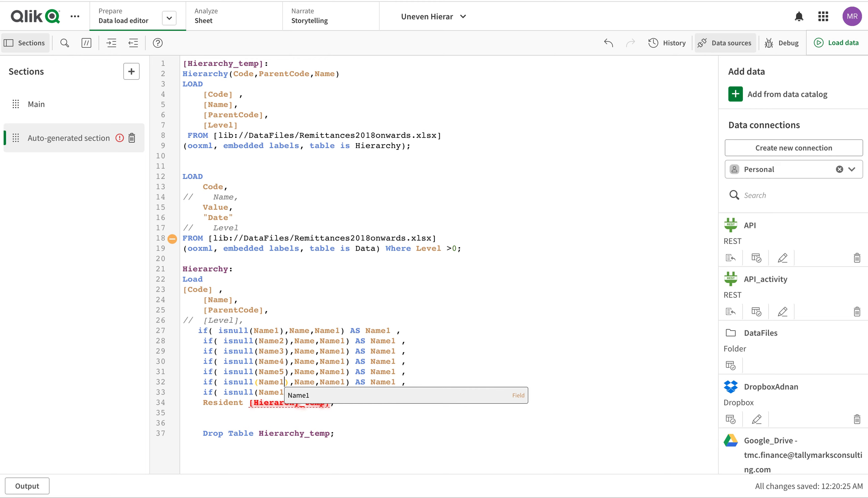
key(BackSpace)
key(BackSpace)
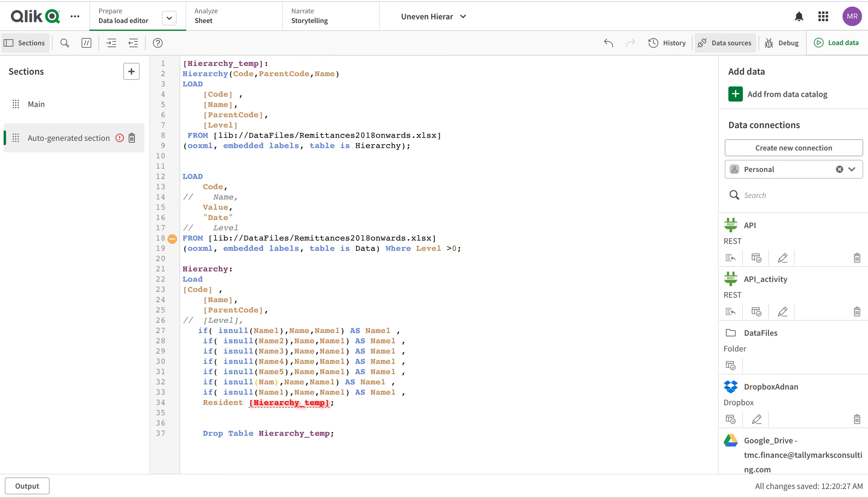
text(e6)
key(Down)
Delete the surplus last if line and the comma ending the Name6 expression, keeping the Resident clause on its own line.
click(203, 392)
key(shift+Down)
key(BackSpace)
key(BackSpace)
key(BackSpace)
key(BackSpace)
key(BackSpace)
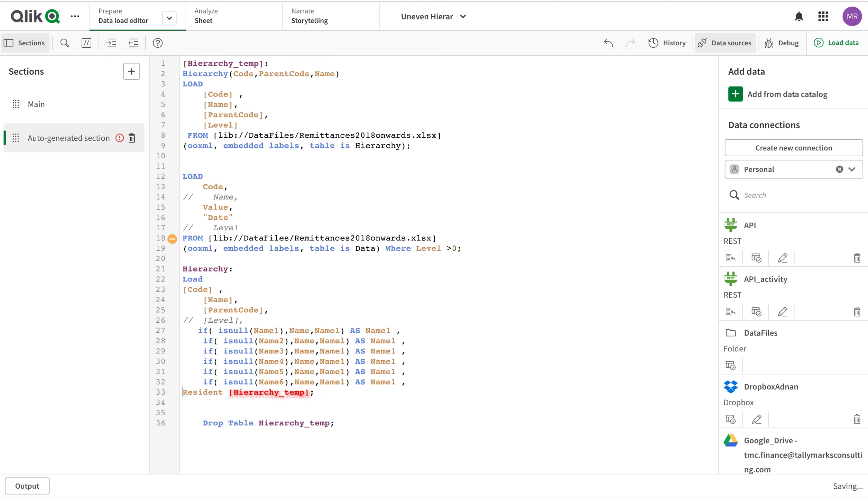
key(BackSpace)
key(BackSpace)
key(Return)
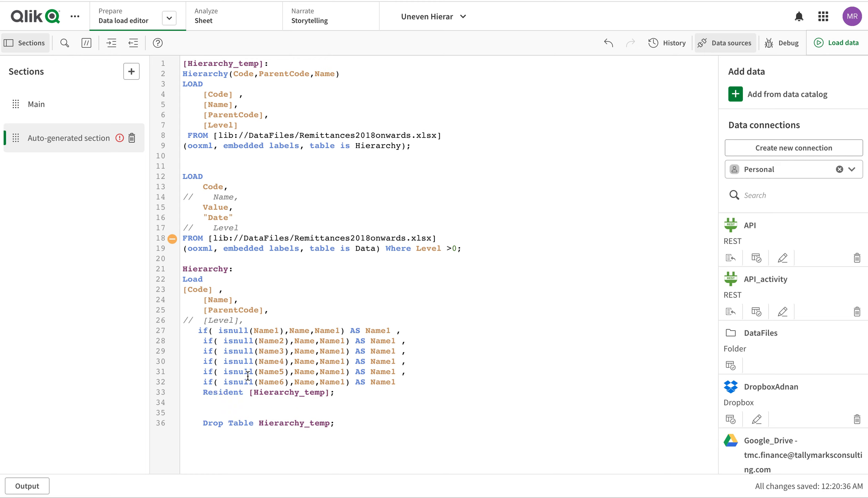
Set the else value of each copied if expression to match its tested field, from Name2 through Name6.
click(339, 331)
key(Delete)
text(1)
key(Down)
key(Right)
key(BackSpace)
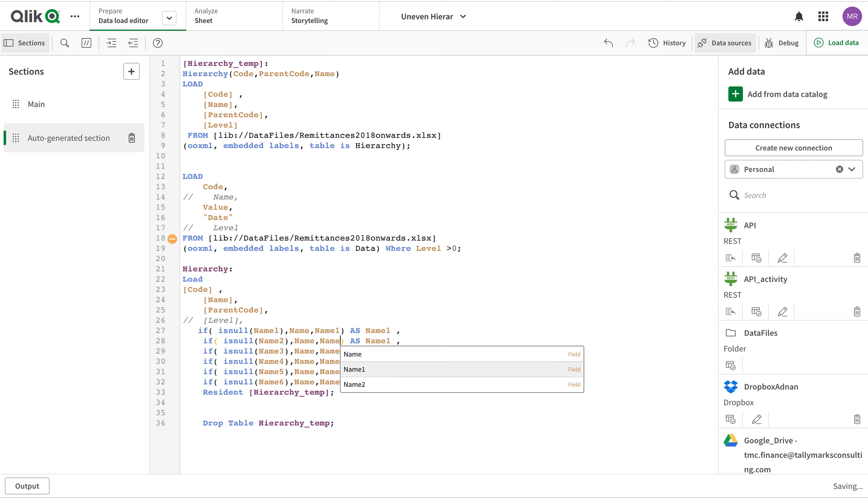
text(2)
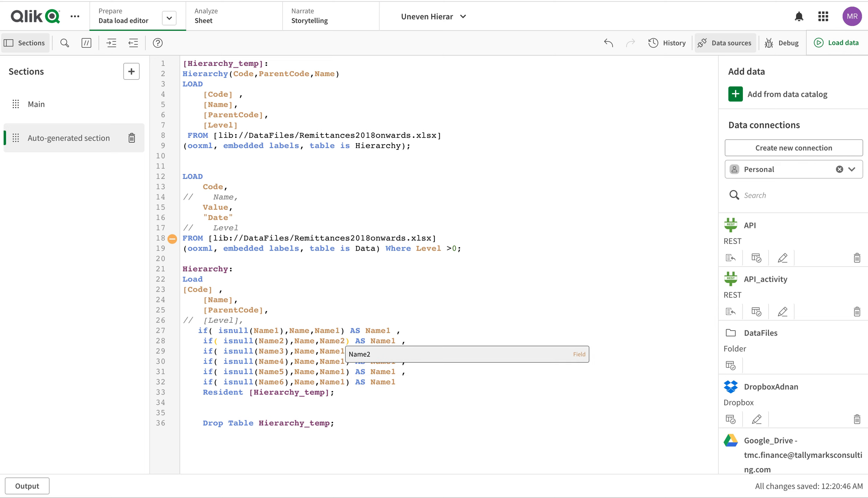
key(Left)
click(342, 351)
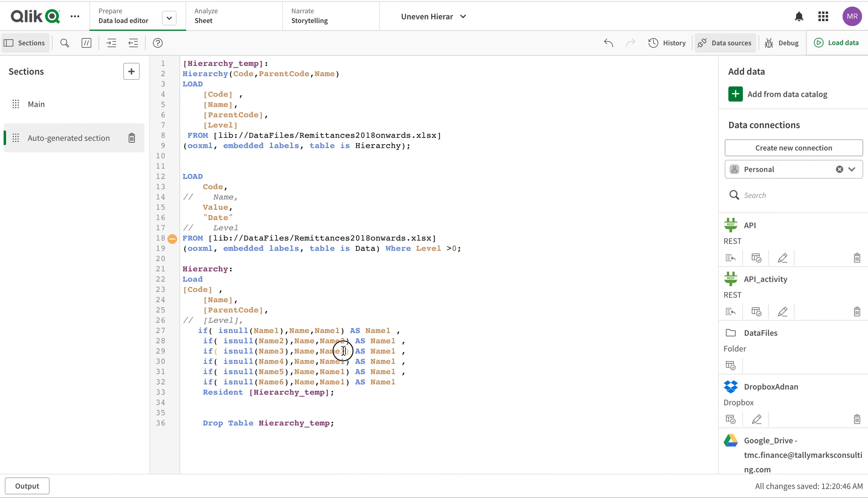
key(BackSpace)
text(3)
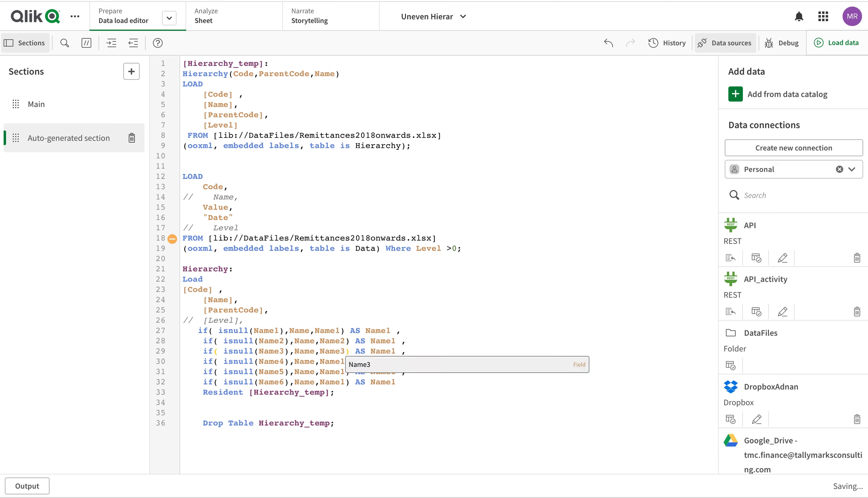
click(346, 361)
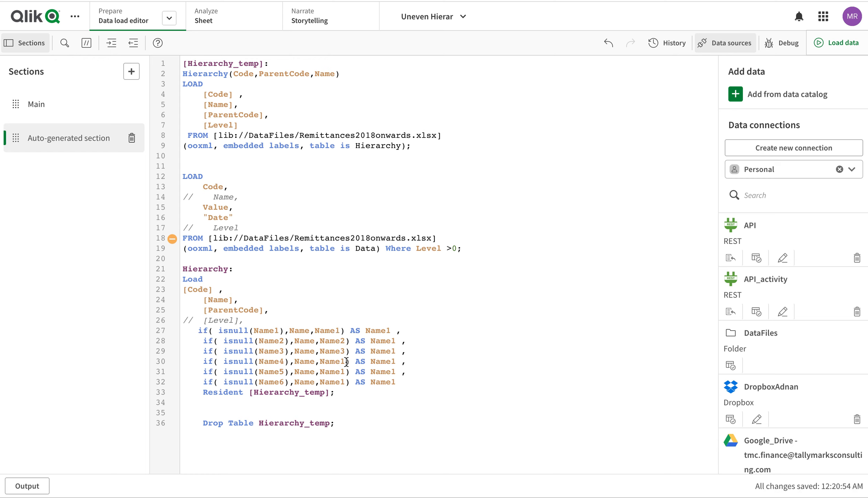
key(BackSpace)
text(4)
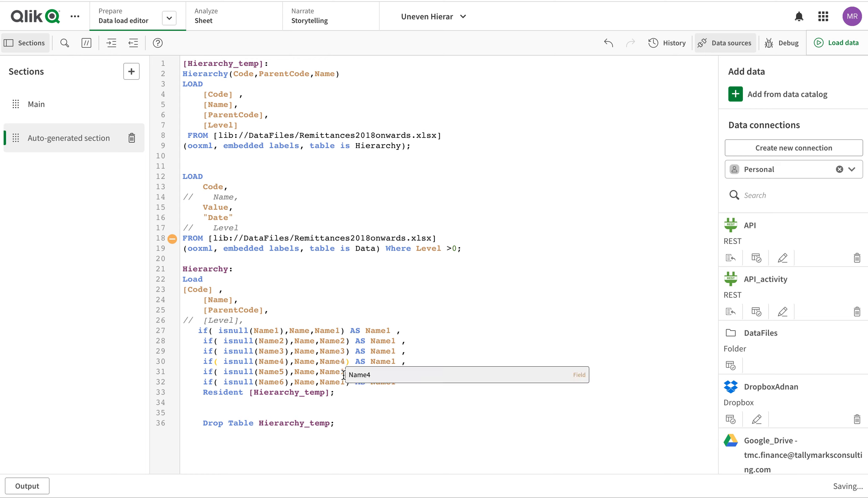
click(344, 372)
click(344, 371)
key(BackSpace)
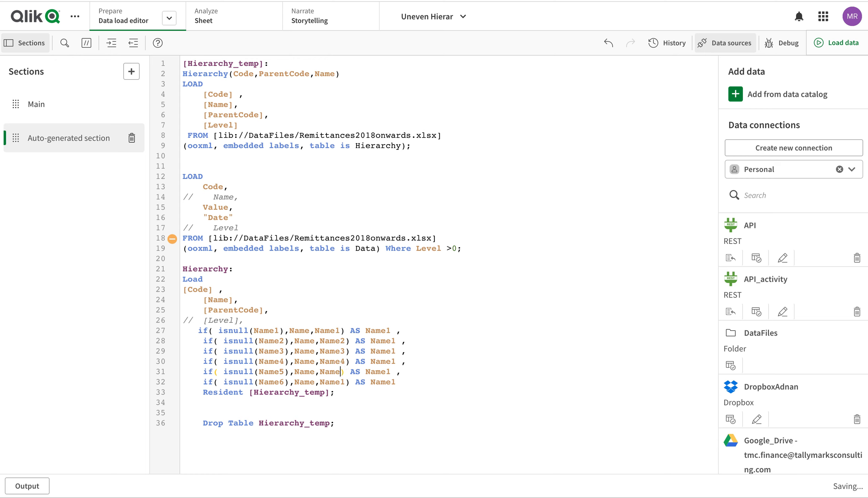
text(5)
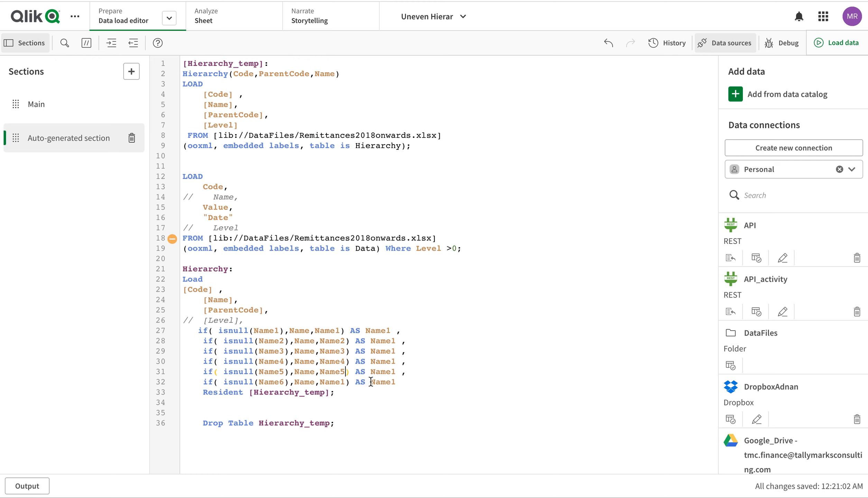
click(344, 382)
key(BackSpace)
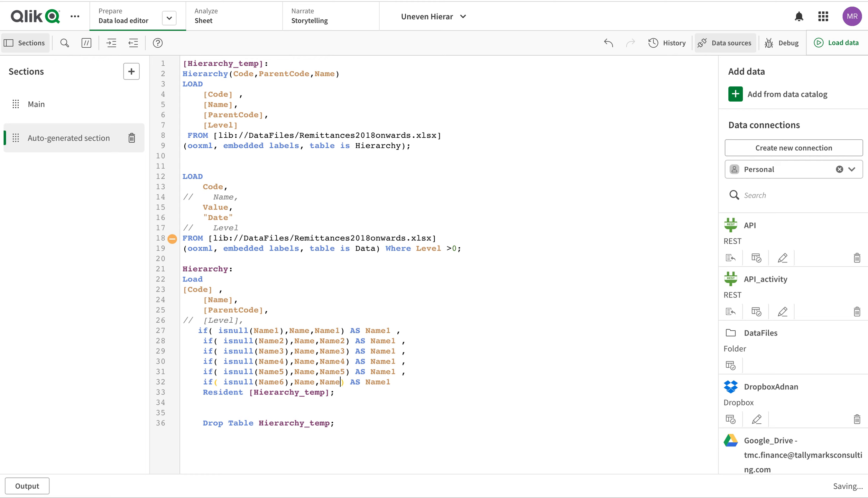
text(6)
Set the aliases of the copied if expressions to Name2, Name3, Name4, Name5 and Name6 in order.
click(392, 331)
key(BackSpace)
click(396, 341)
key(BackSpace)
text(1)
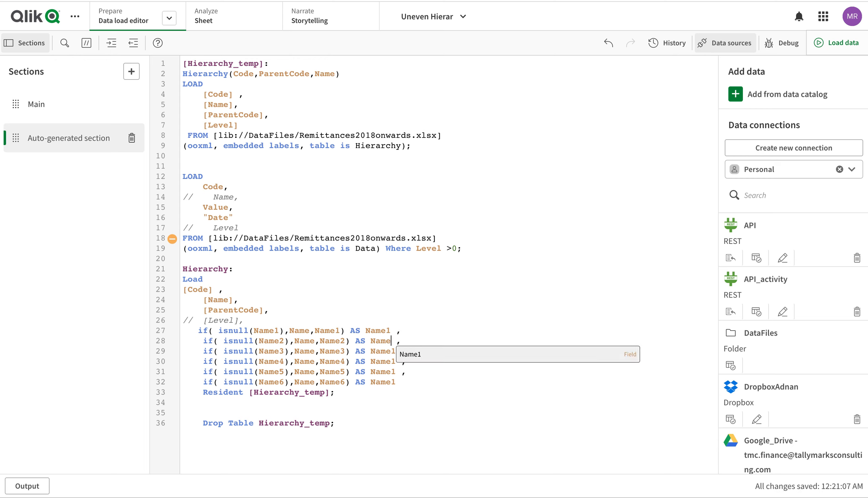
key(BackSpace)
text(2)
key(Return)
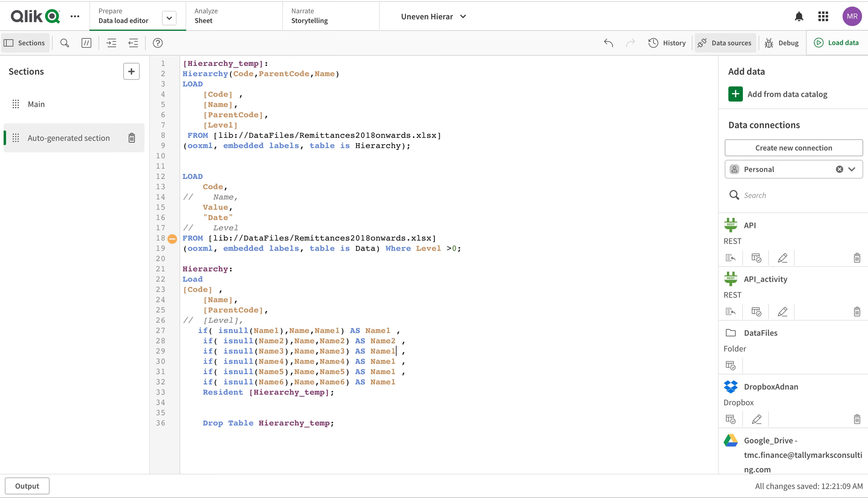
key(BackSpace)
text(3)
key(Return)
key(Down)
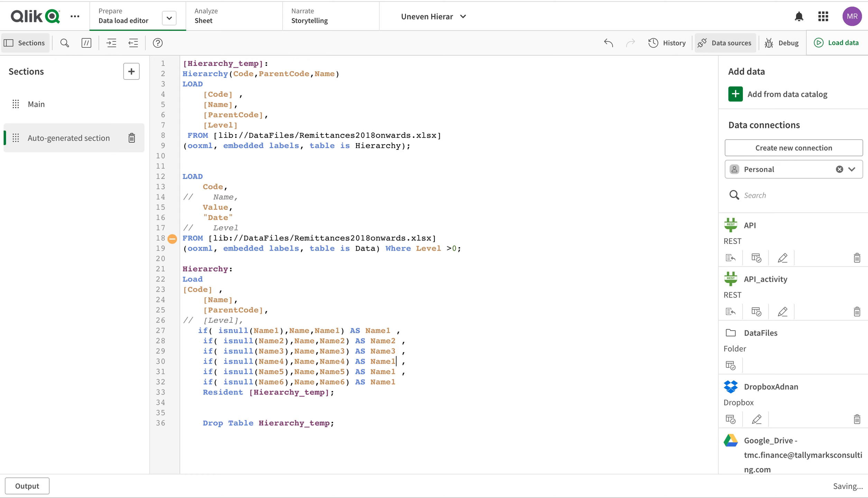
key(BackSpace)
text(4)
key(Down)
key(BackSpace)
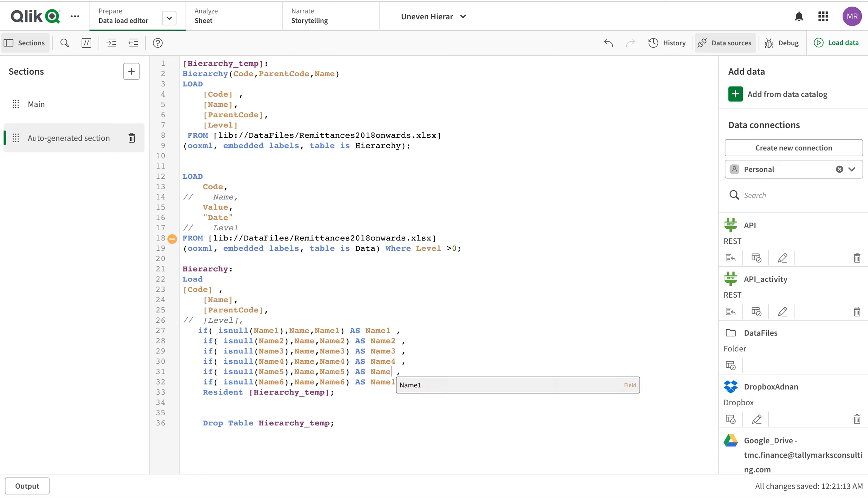
text(5)
key(Return)
key(Down)
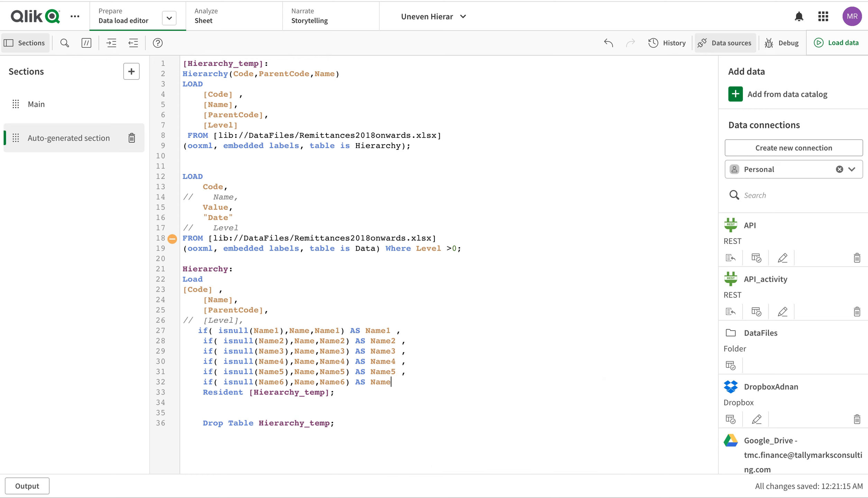
text(6)
Load the data with the revised script and take My new sheet (3) out of edit mode.
click(852, 49)
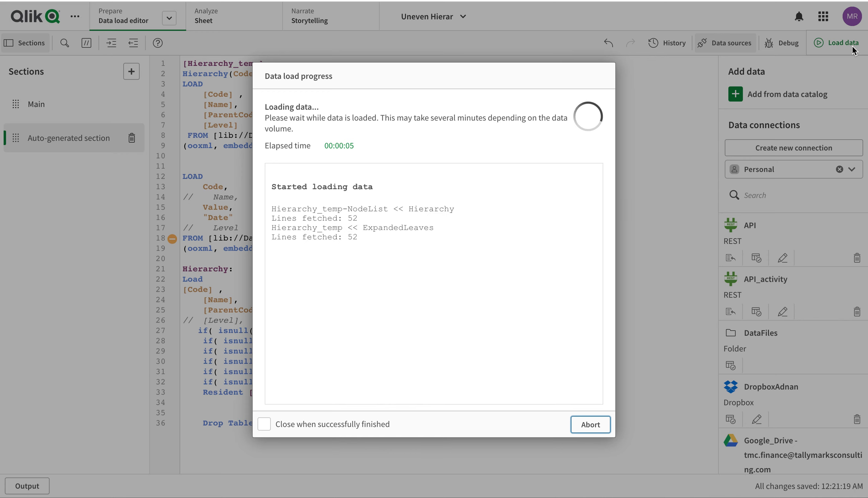
click(587, 425)
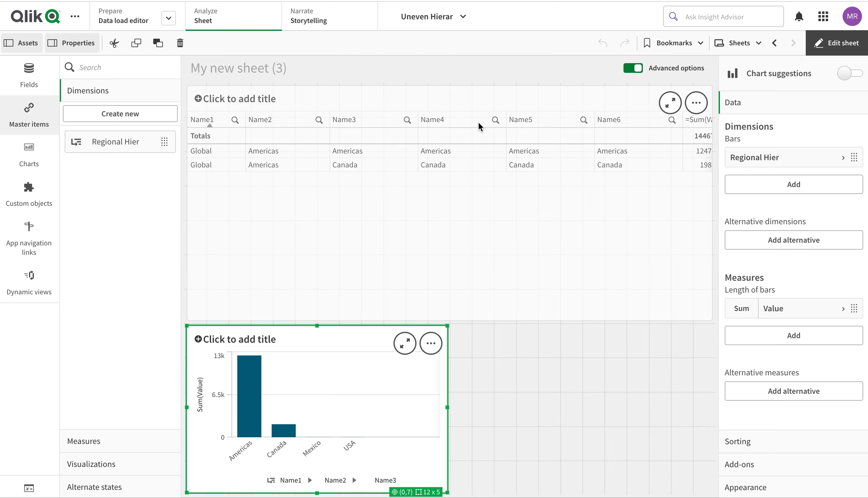
click(833, 44)
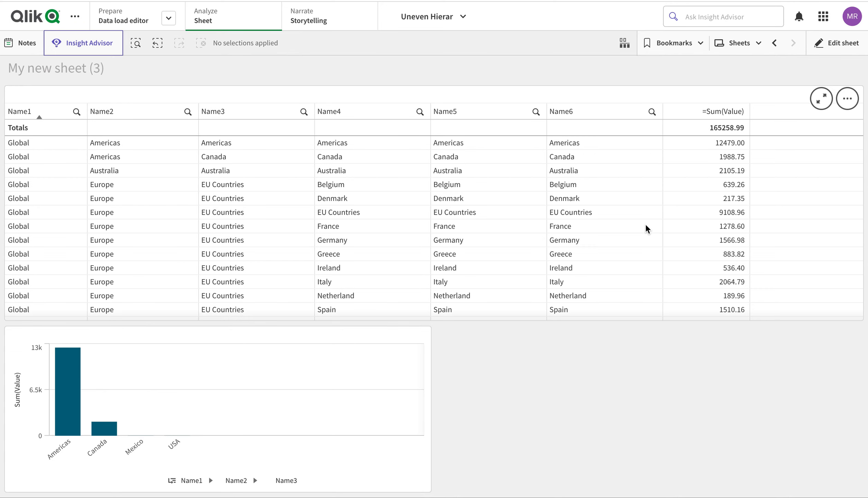
Examine the Name1 to Name6 levels in the table down to its last rows and return to the load script.
scroll(645, 223, down, 8)
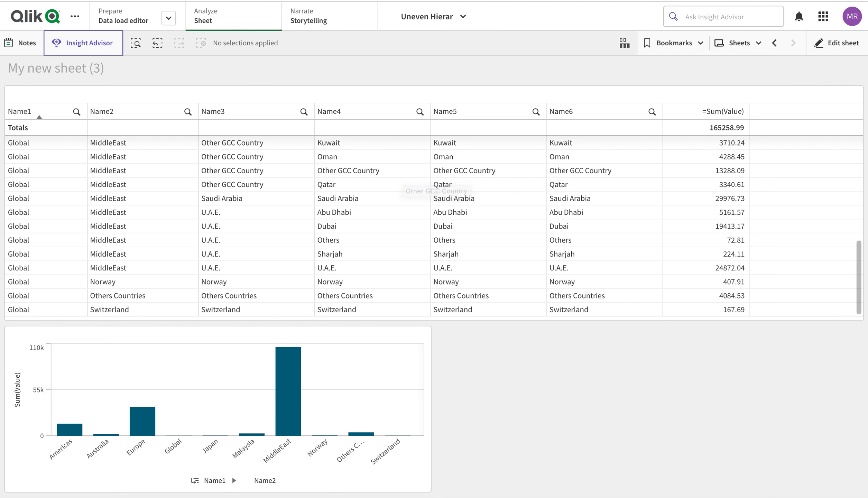
click(222, 1)
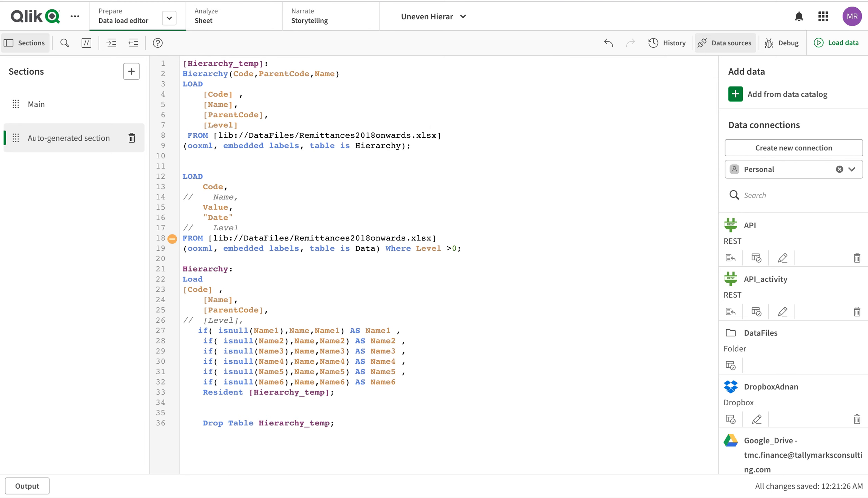
Open the online help page for the Hierarchy prefix from the load script.
click(337, 79)
text(,)
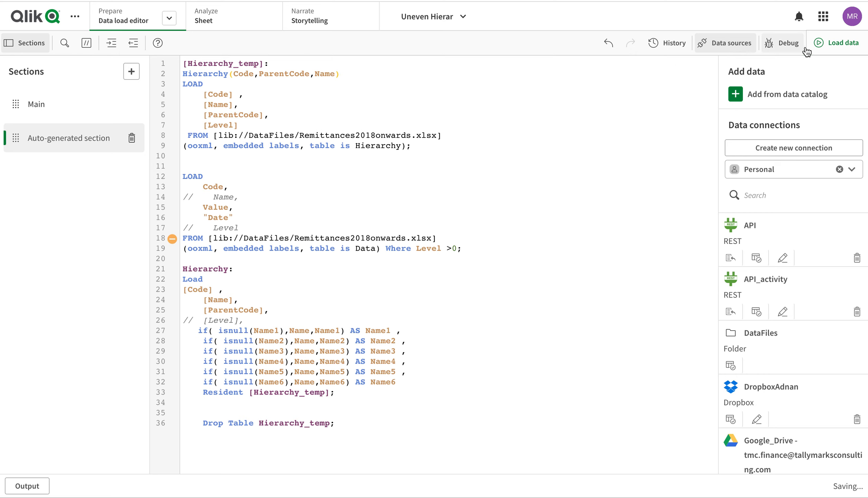
click(165, 51)
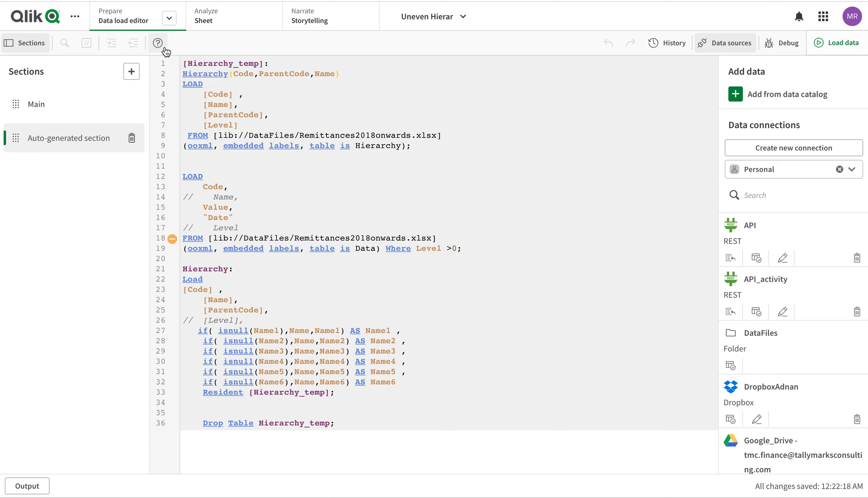
click(218, 76)
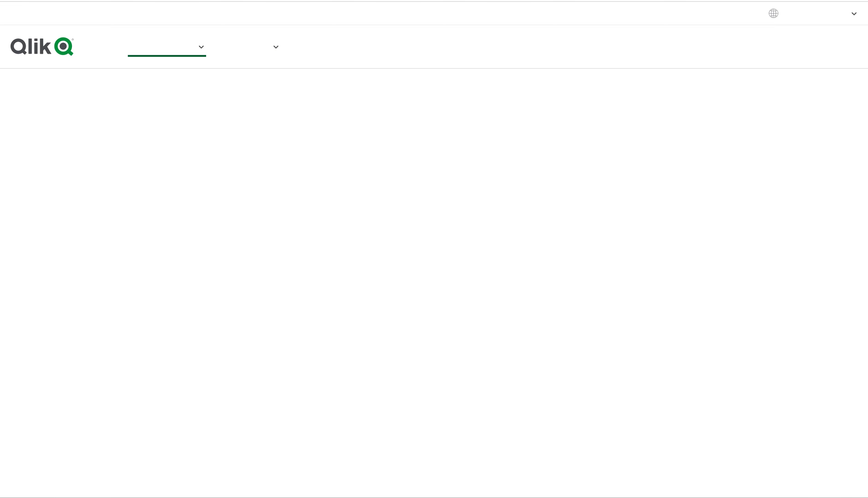
Add two commas after Name in the Hierarchy prefix of the Hierarchy_temp load.
click(336, 77)
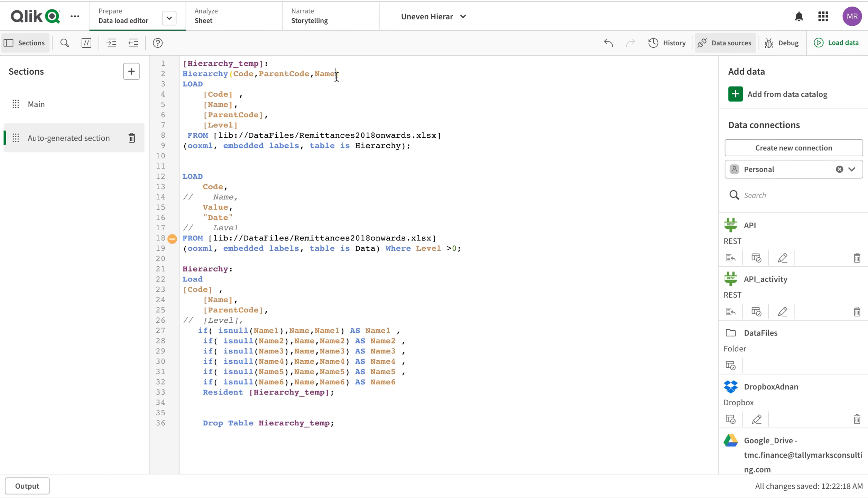
text(,,)
text(N)
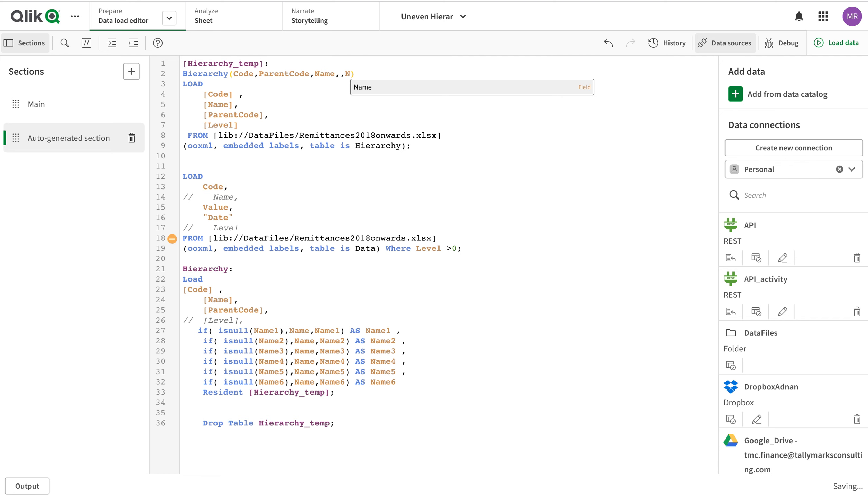
key(BackSpace)
Examine the Hierarchy prefix syntax in the help page, parameter by parameter from NodeID to Depth, against the script line.
click(254, 1)
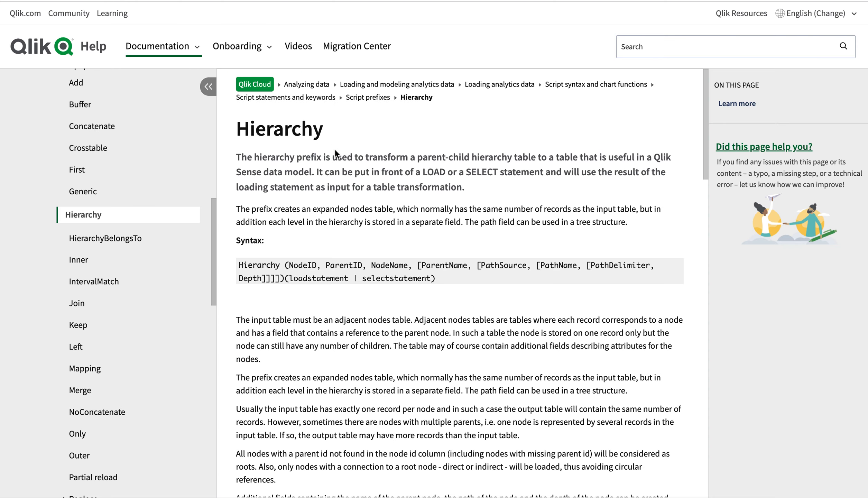
scroll(332, 181, down, 1)
click(289, 243)
click(413, 245)
drag(412, 246, 289, 245)
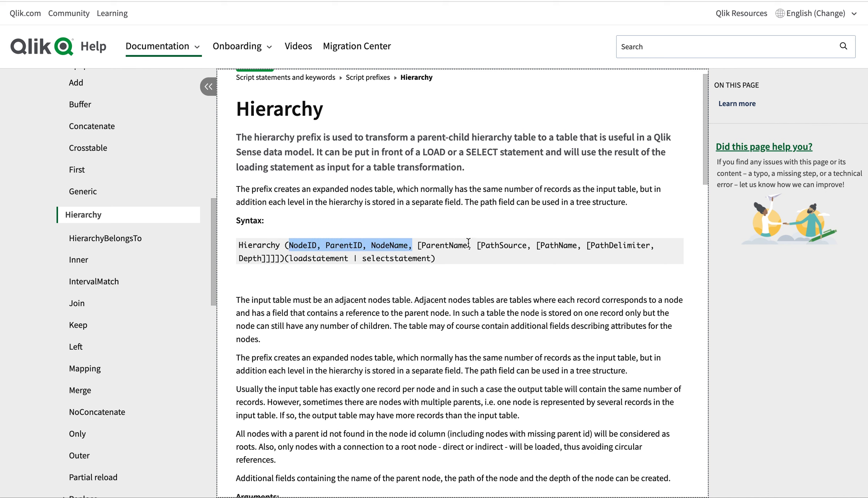
drag(467, 244, 415, 247)
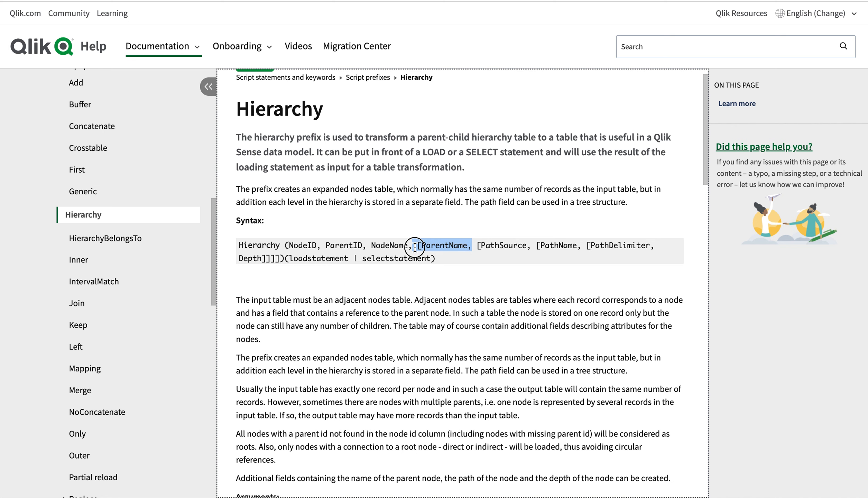
drag(529, 246, 473, 247)
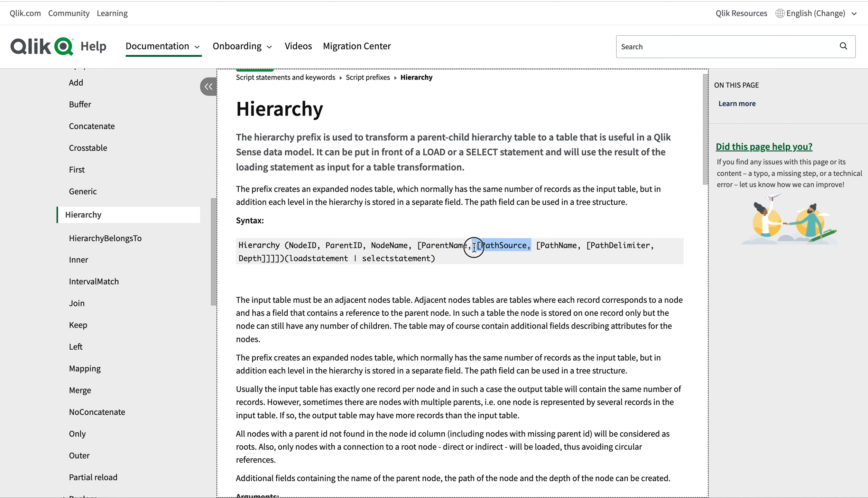
drag(581, 246, 537, 247)
drag(655, 246, 604, 257)
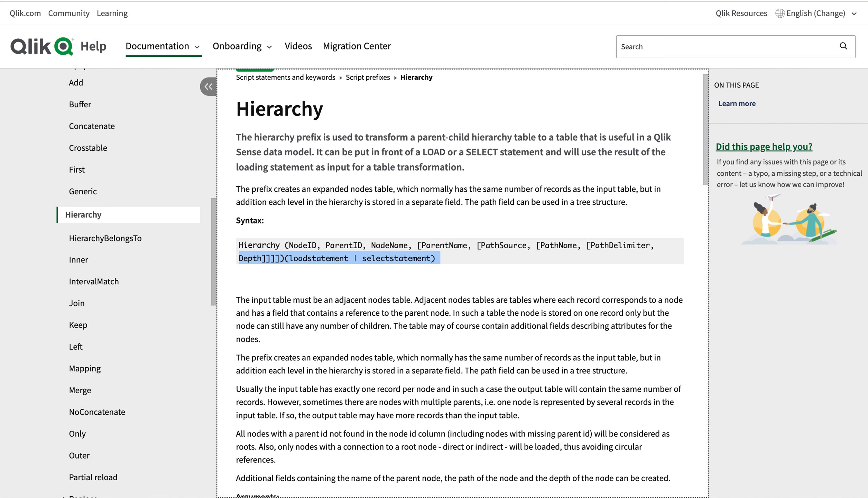
click(208, 0)
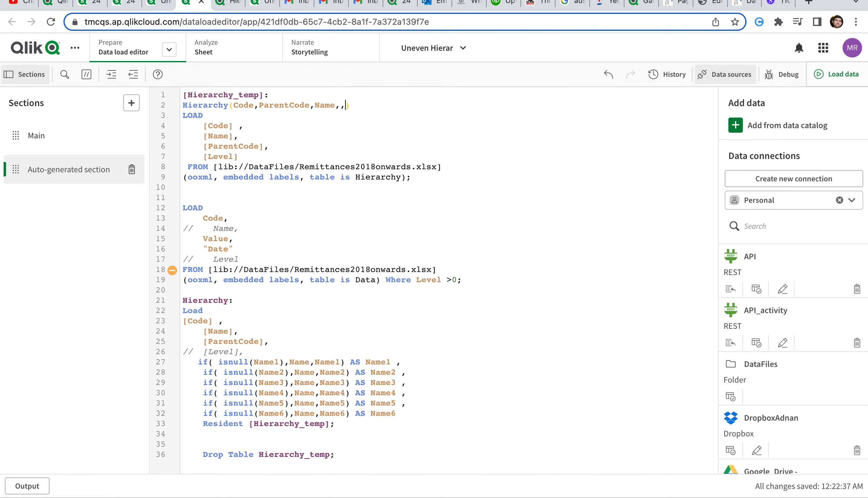
click(226, 5)
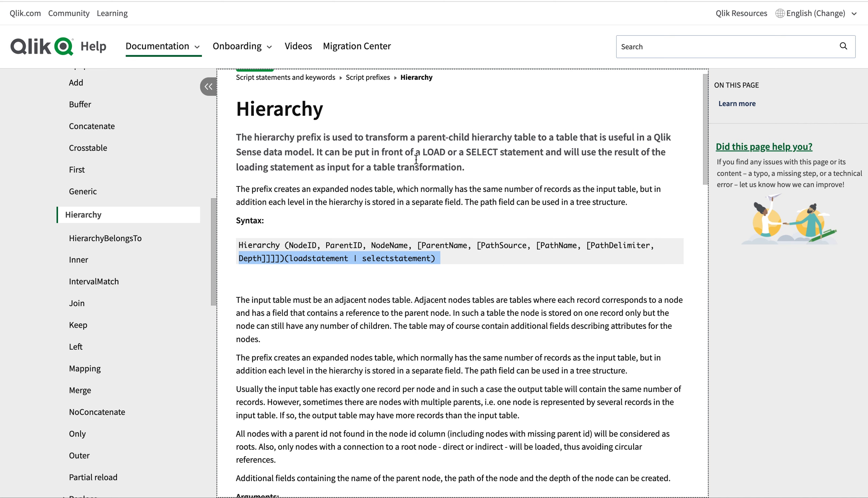
Add a third comma and the parameters Path,'/',Depth at the end of the Hierarchy prefix.
click(166, 3)
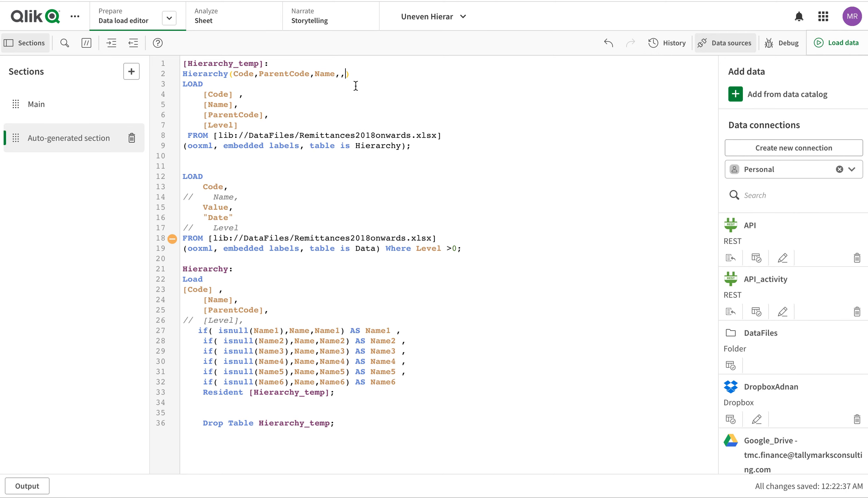
text(,P)
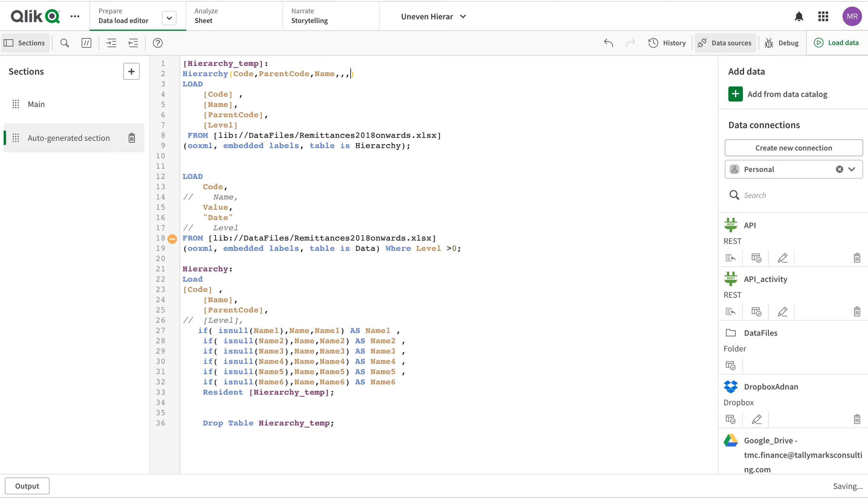
text(Path,'/',Depth)
Comment out the Hierarchy resident load together with the Drop Table statement, and load the data.
click(183, 269)
drag(183, 270, 310, 429)
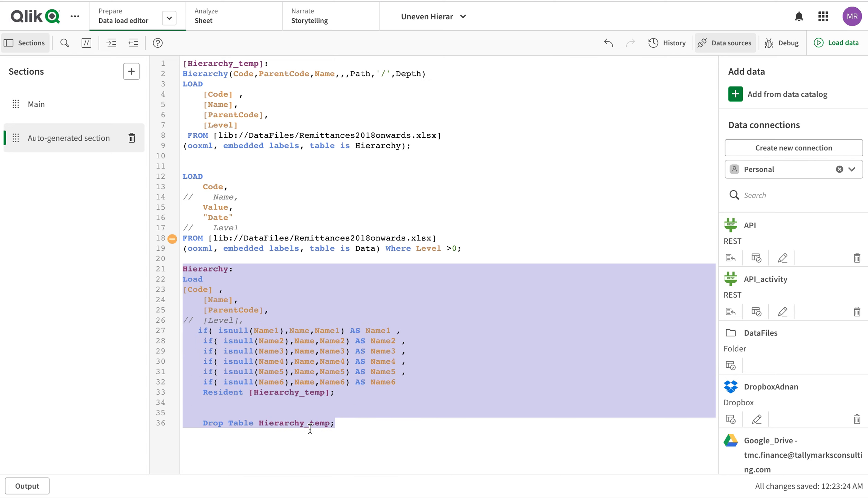
click(86, 42)
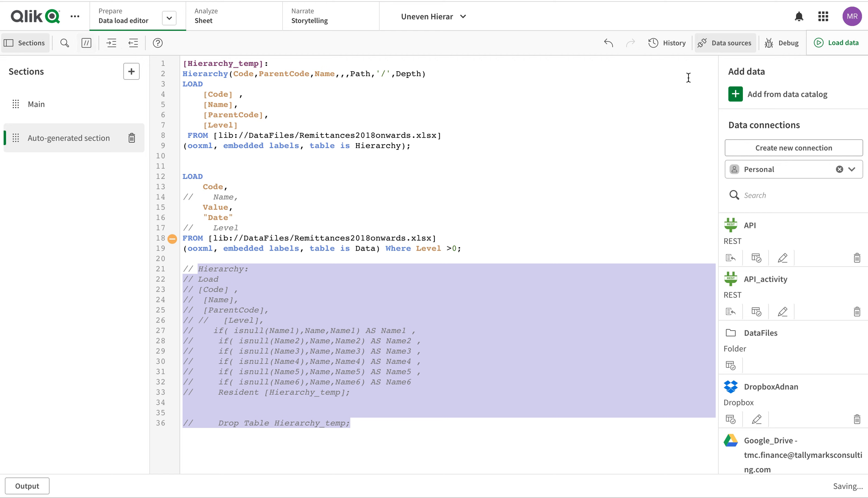
click(856, 47)
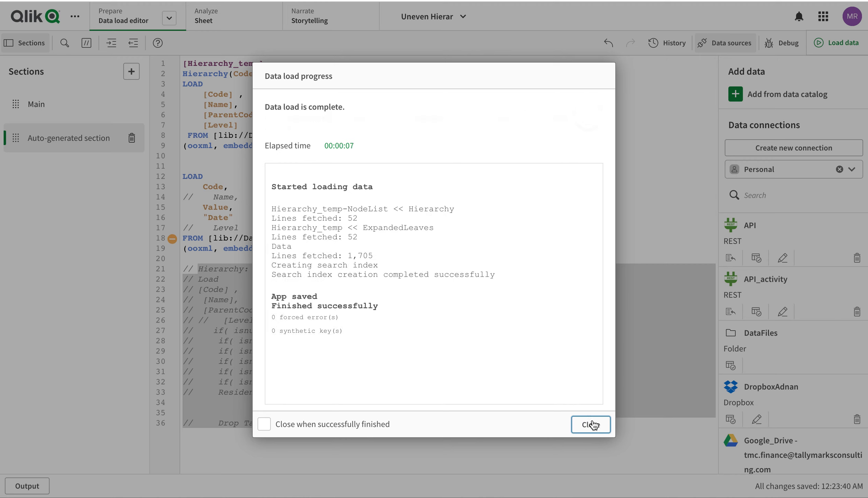
click(590, 424)
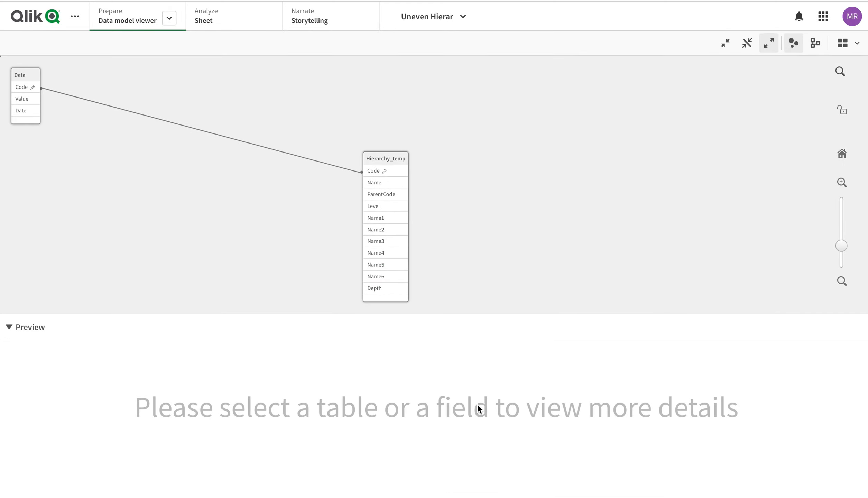
Preview the Hierarchy_temp table in the data model viewer and examine its Depth values down to the last rows.
scroll(388, 223, down, 1)
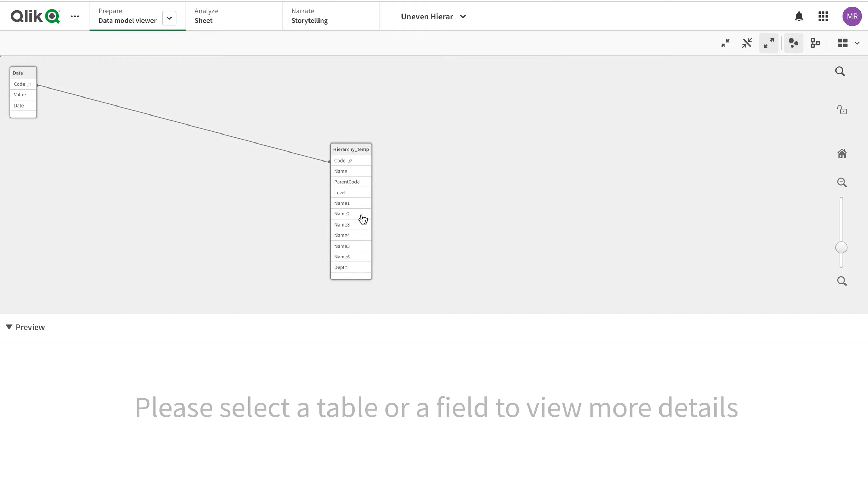
click(354, 149)
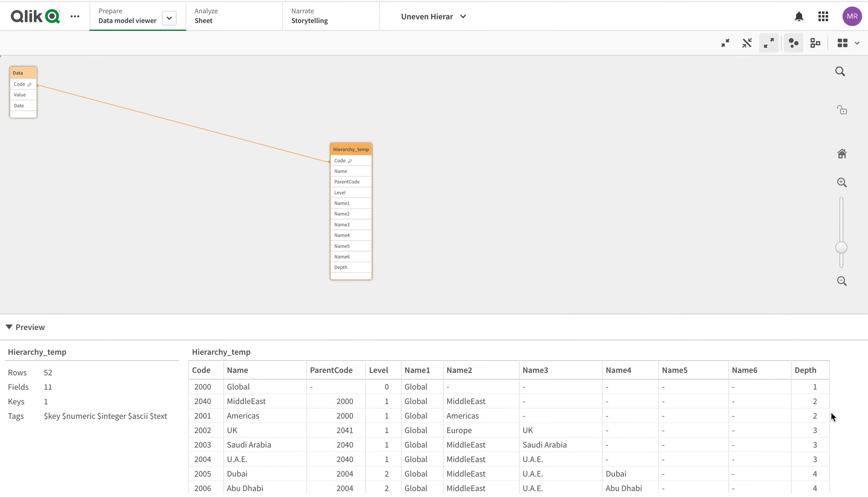
scroll(808, 454, down, 10)
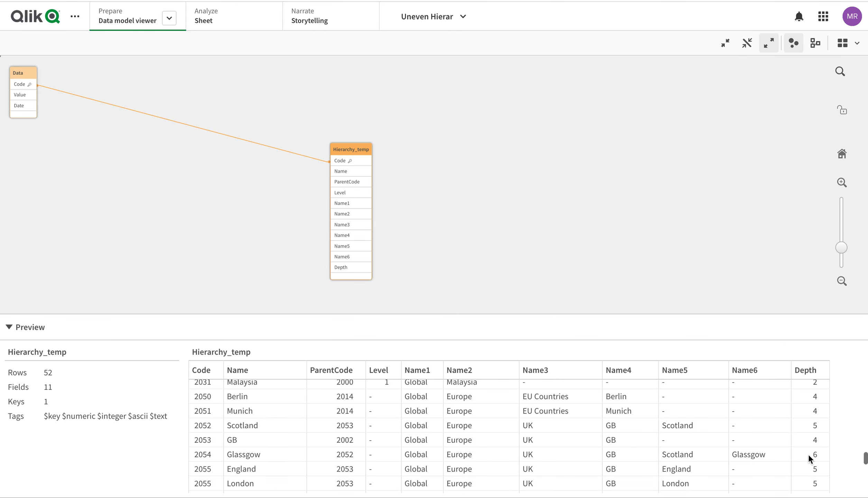
scroll(809, 454, up, 10)
scroll(814, 413, down, 6)
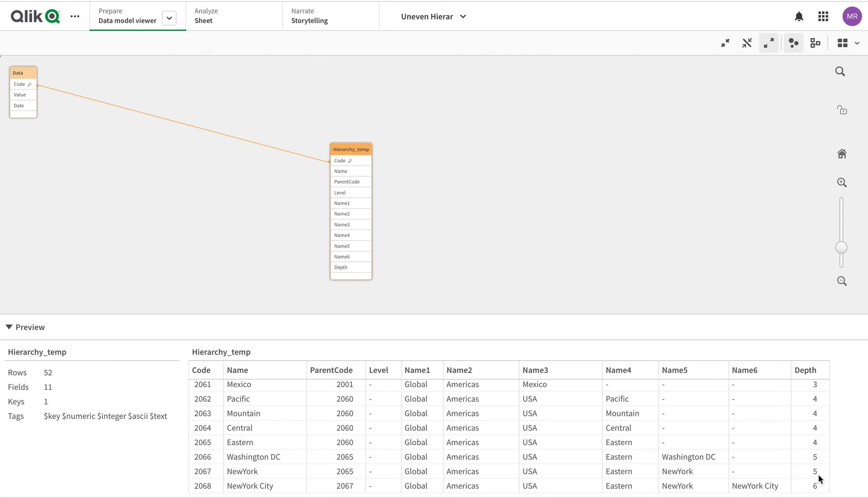
Remove one of the three commas before Path in the Hierarchy prefix and load the data again.
key(ctrl+Tab)
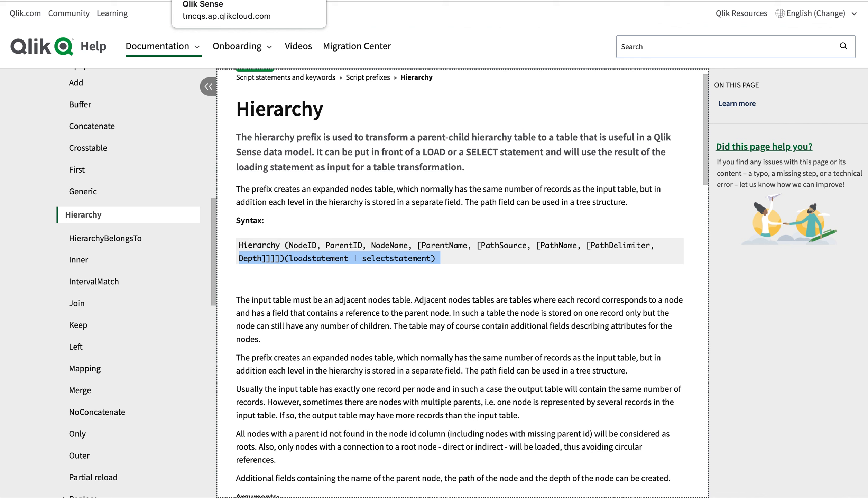
click(214, 1)
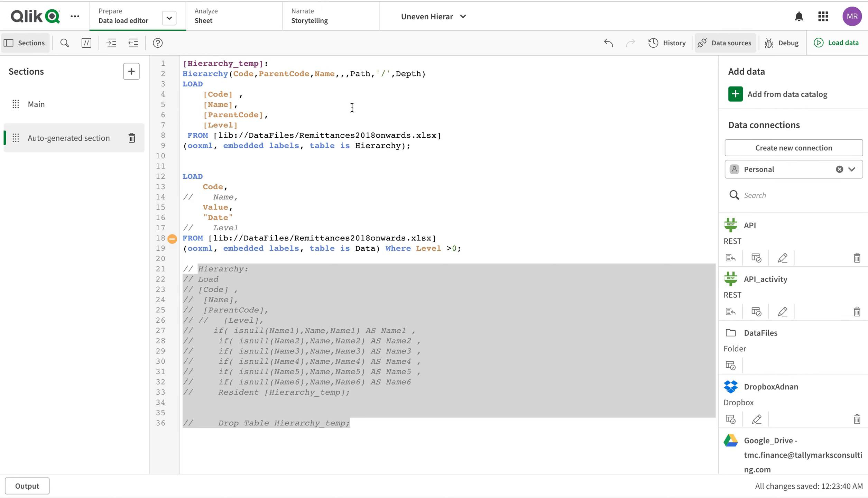
click(349, 73)
key(BackSpace)
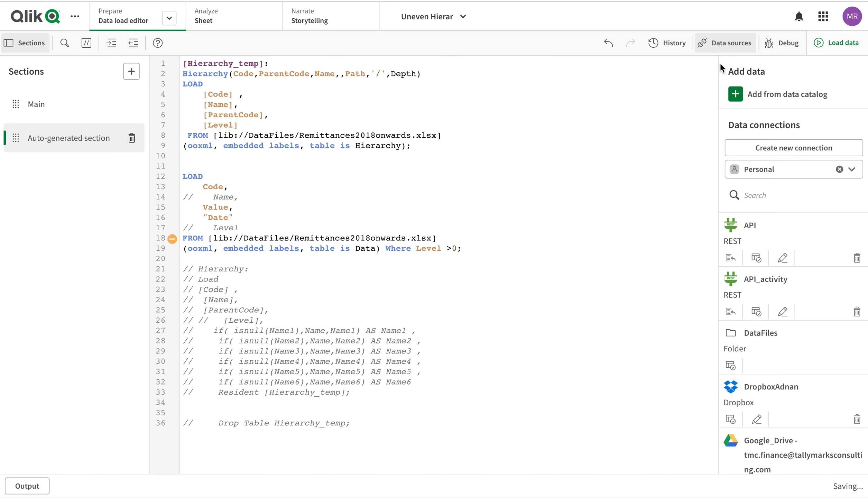
click(844, 43)
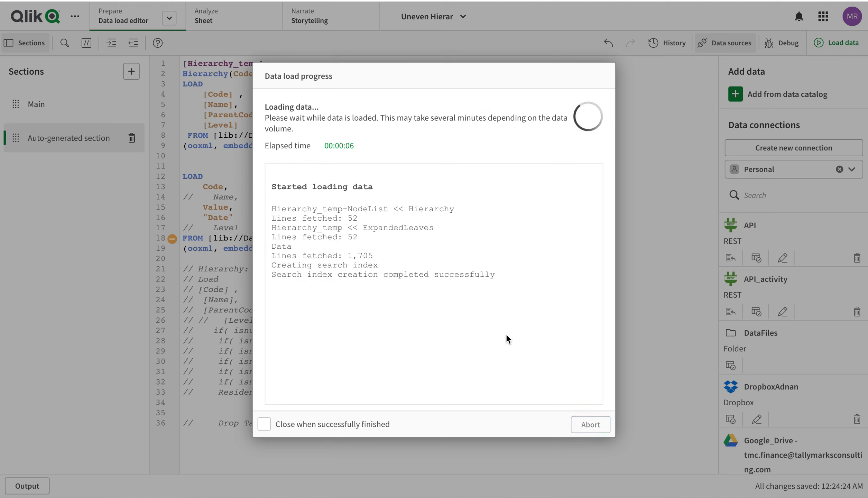
click(590, 425)
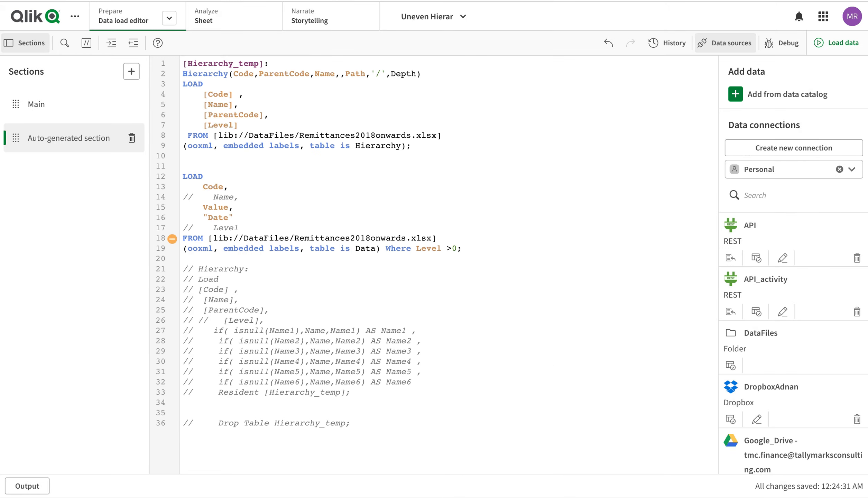
Examine the last column of the Hierarchy_temp preview in the data model viewer.
click(249, 0)
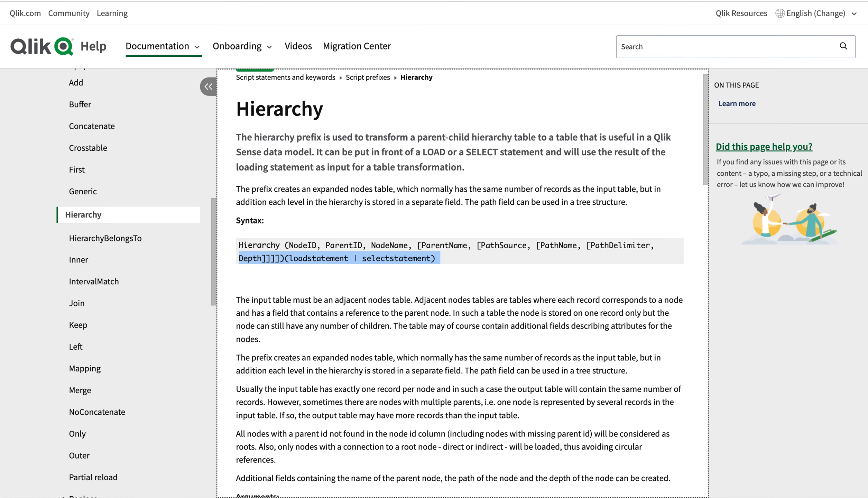
click(138, 0)
click(249, 0)
click(249, 1)
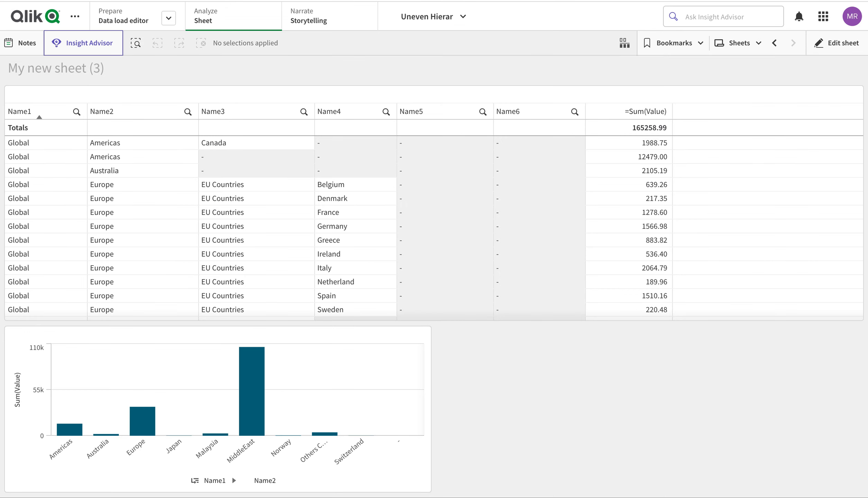
click(194, 0)
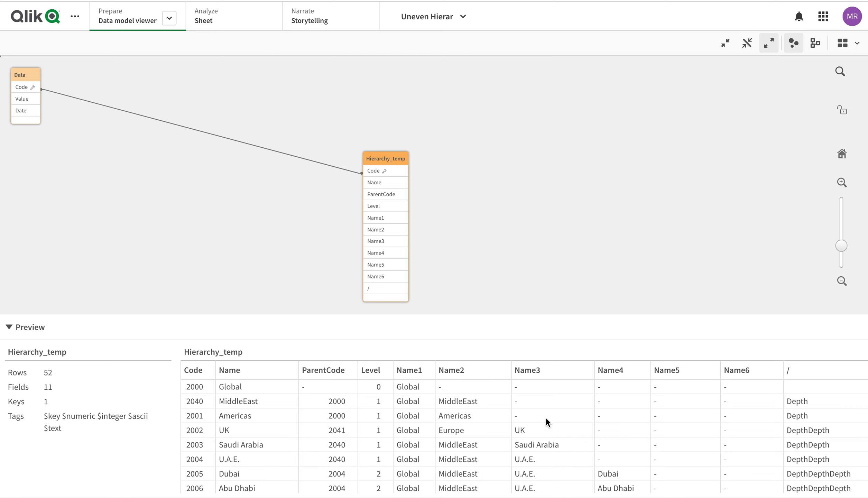
scroll(682, 461, down, 10)
scroll(682, 461, up, 10)
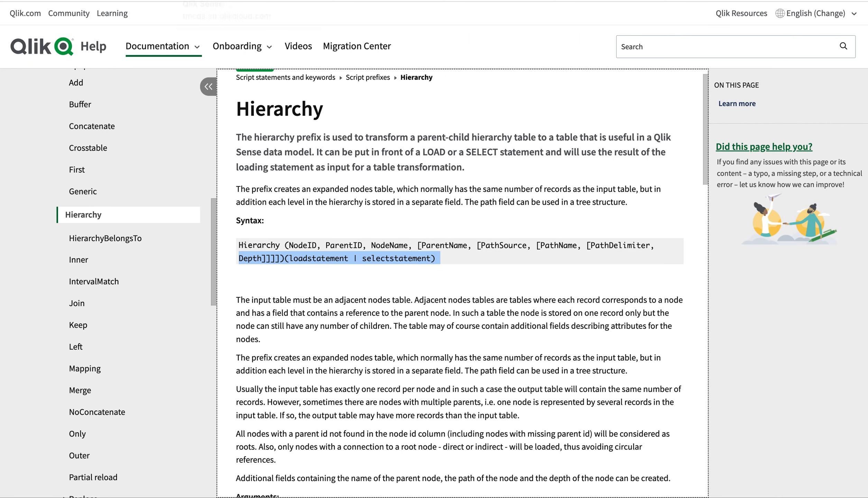
Insert Name before Path in the Hierarchy prefix so it ends with Name,,Name,Path,'/',Depth, and load the data.
click(163, 0)
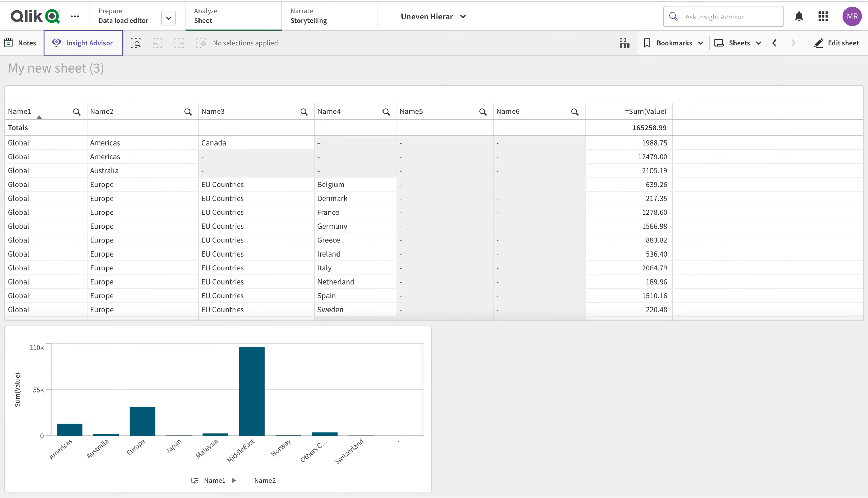
key(ctrl+Tab)
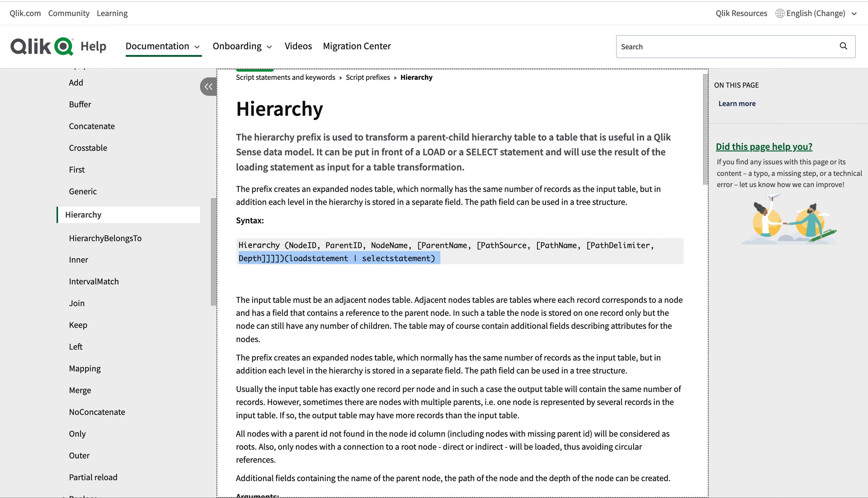
key(ctrl+Tab)
key(ctrl+Tab)
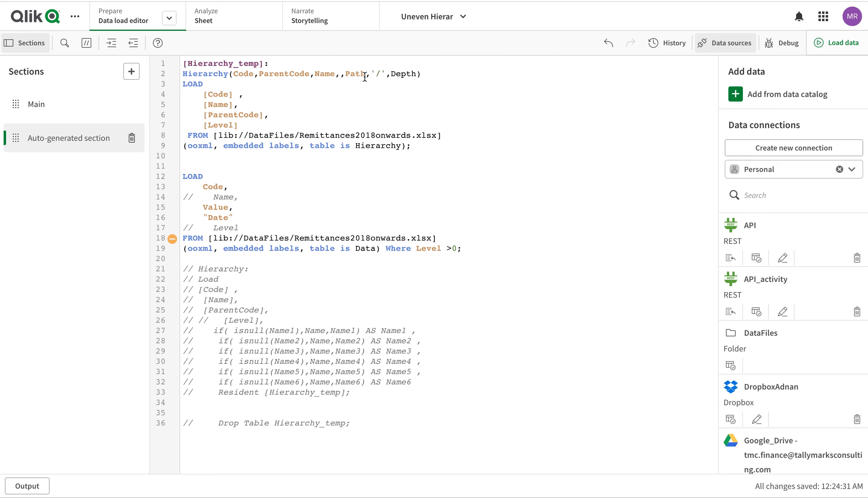
double_click(328, 75)
key(ctrl+c)
double_click(360, 75)
key(ctrl+v)
click(372, 73)
text(,)
click(369, 73)
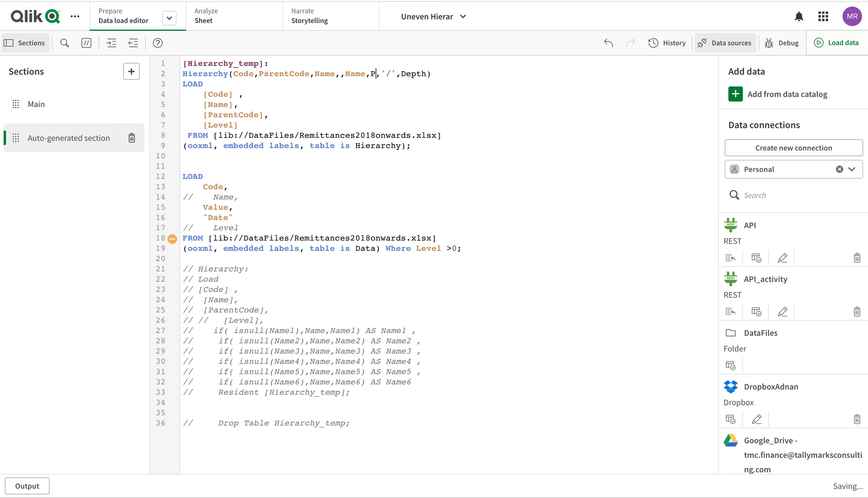
text(Path)
click(843, 35)
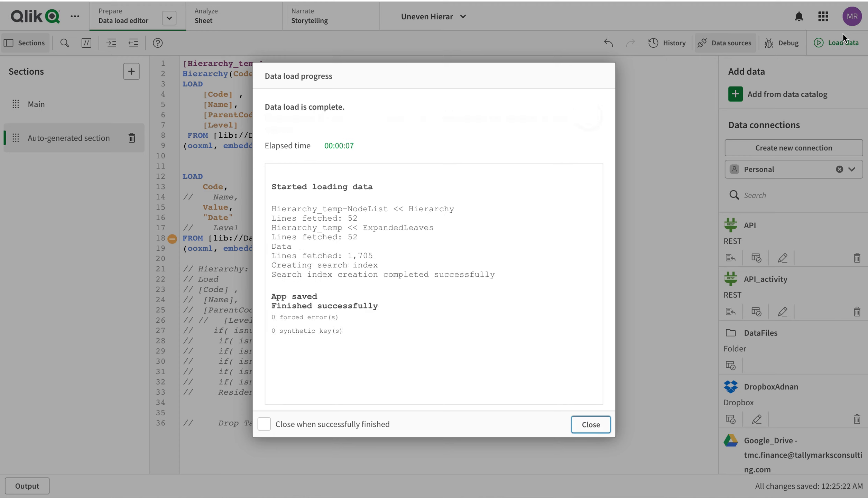
click(594, 427)
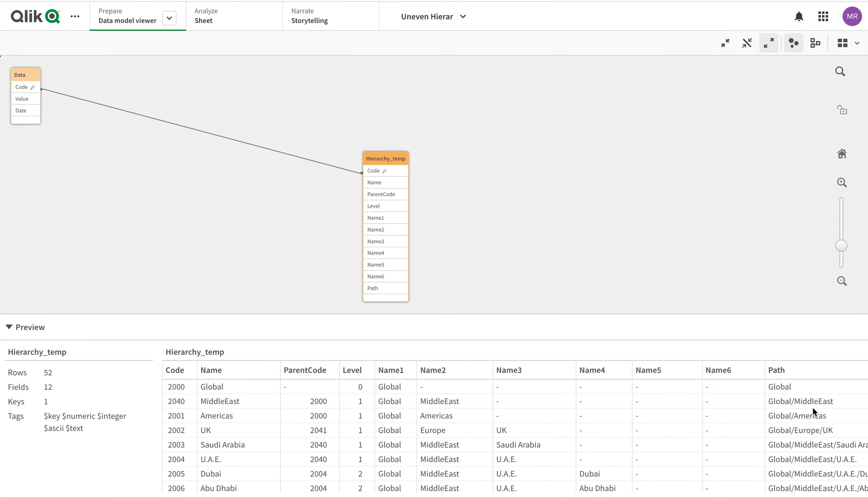
Examine the Path and Depth columns of the Hierarchy_temp preview down to the last rows.
scroll(813, 407, right, 5)
scroll(653, 407, down, 10)
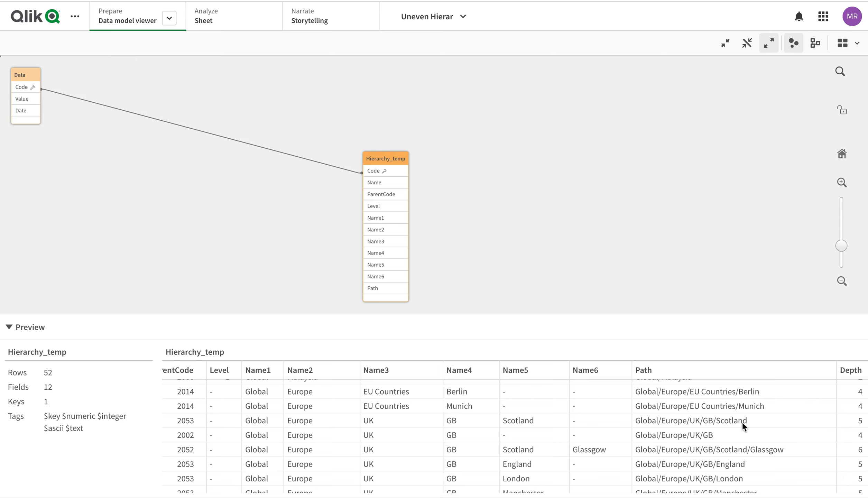
scroll(743, 424, down, 5)
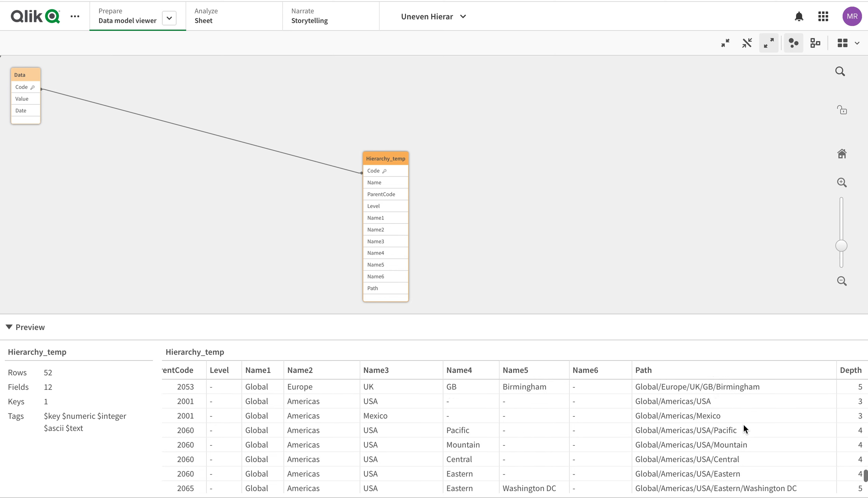
scroll(773, 417, up, 3)
scroll(774, 418, up, 3)
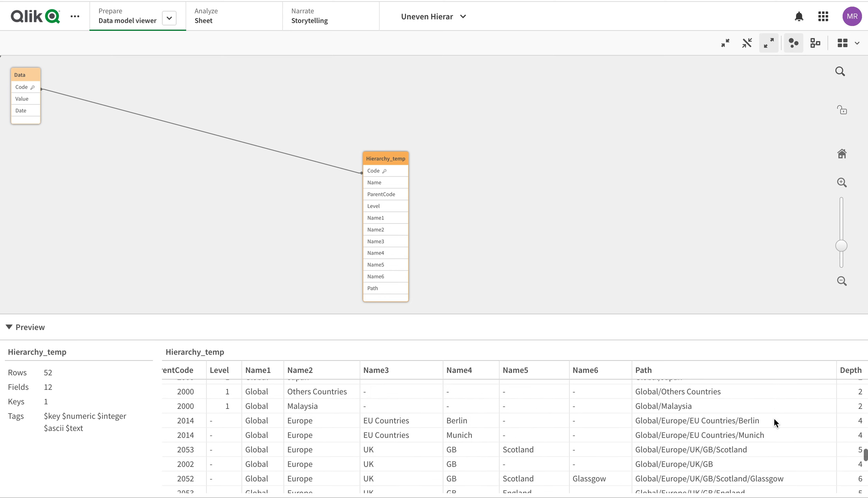